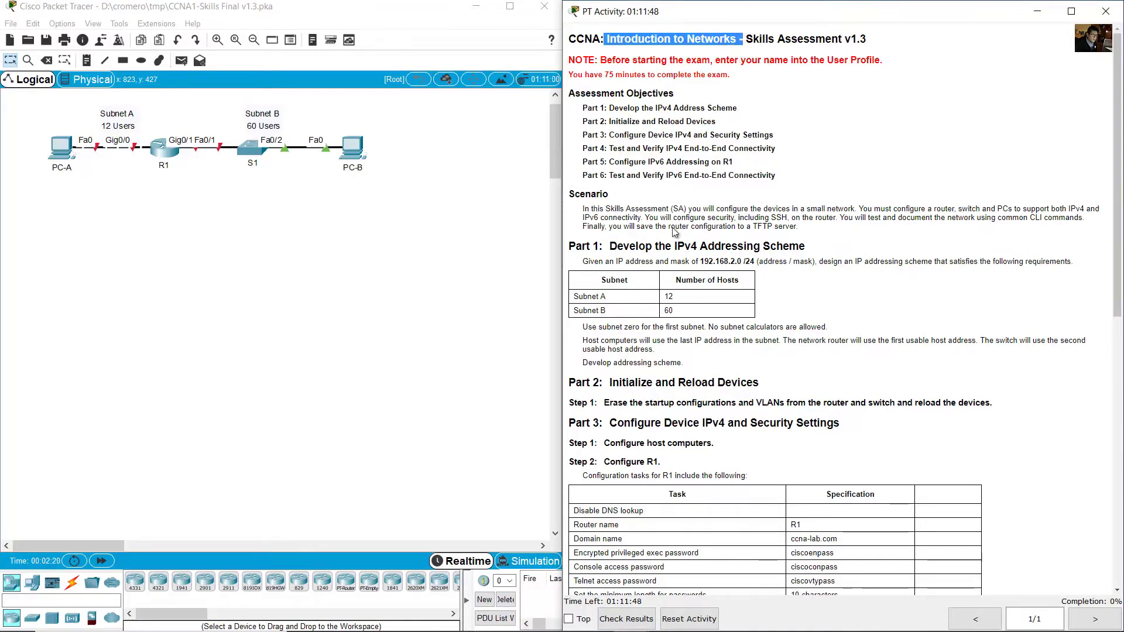
Review the Part 1 instructions on the starting network and the Subnet A/B host requirements.
scroll(586, 212, "down", 2)
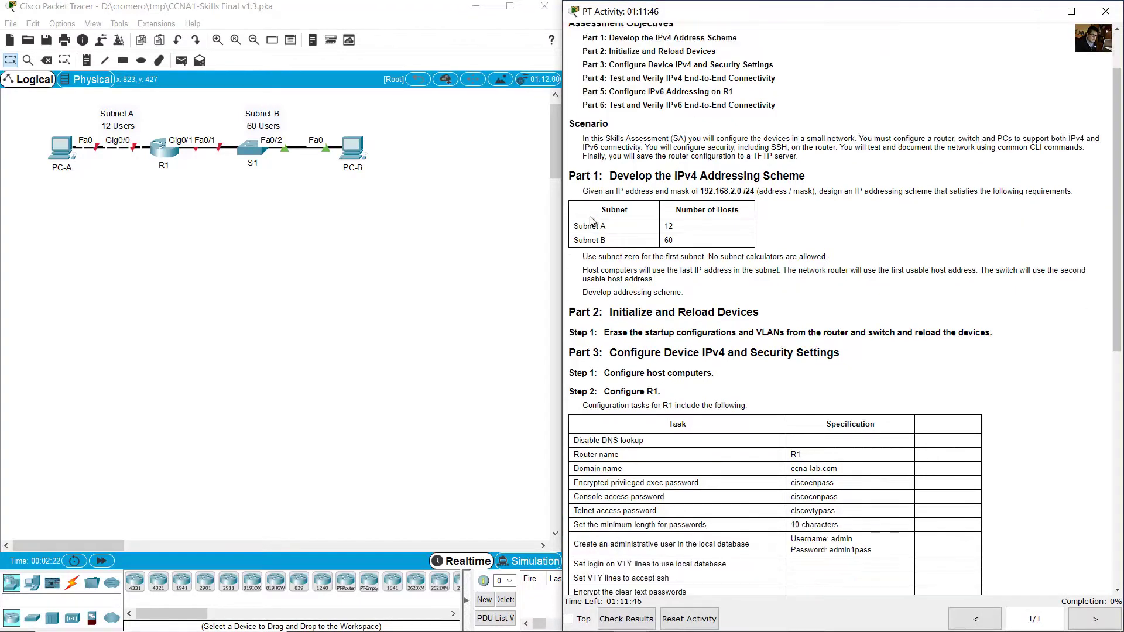
left_click_drag(618, 182, 808, 185)
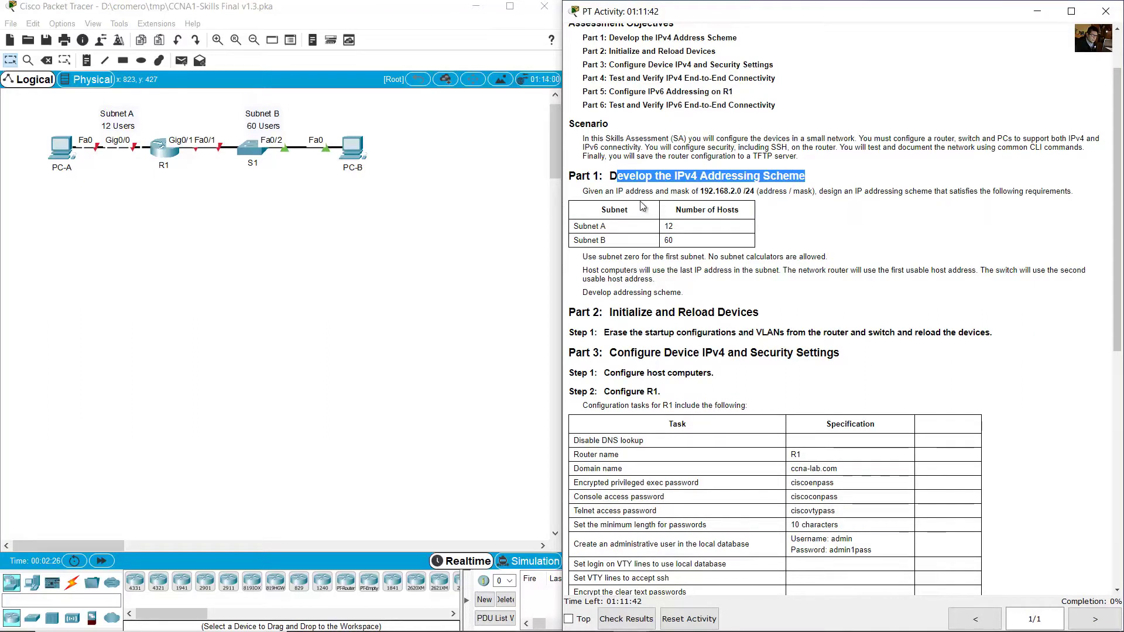
left_click_drag(594, 192, 742, 192)
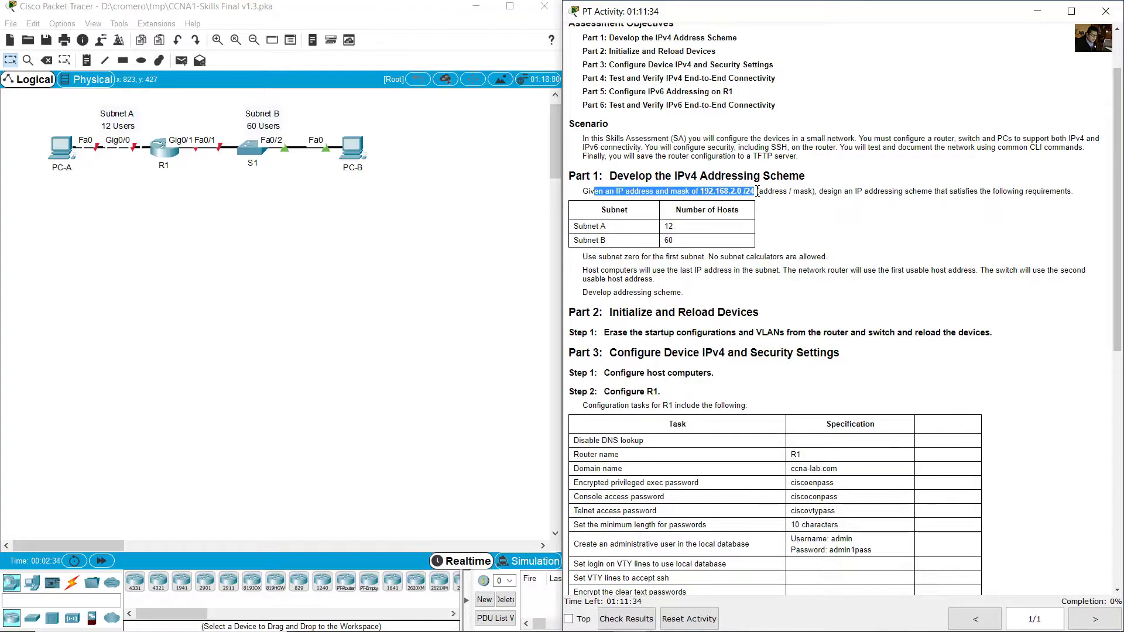
left_click_drag(820, 193, 1072, 192)
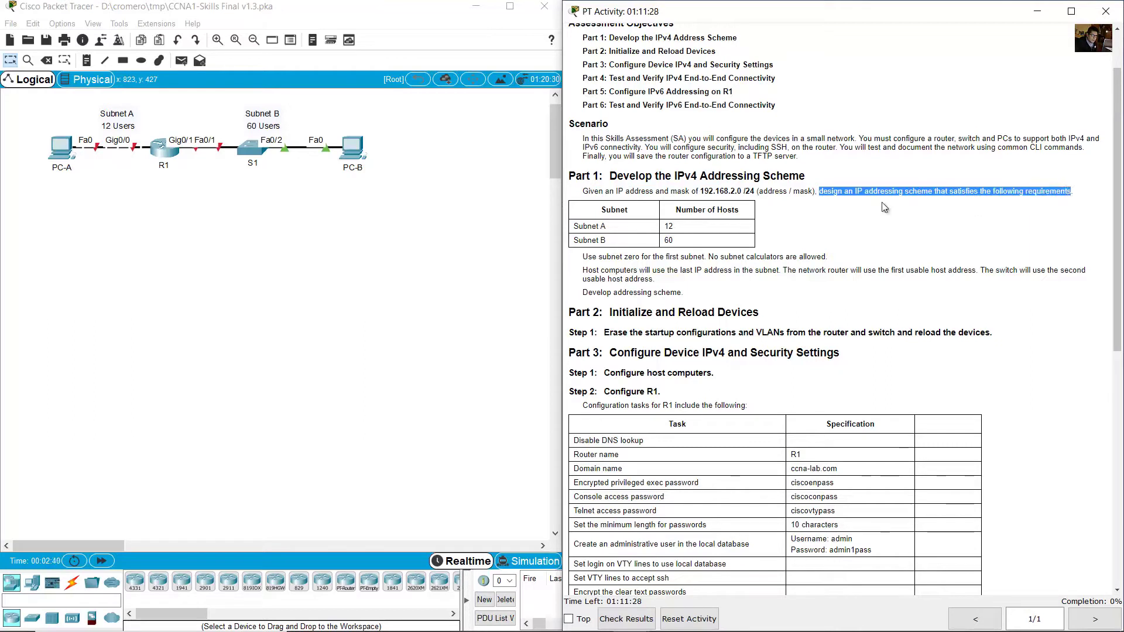
left_click_drag(578, 227, 726, 231)
left_click_drag(576, 242, 682, 246)
Place a note reading 192.168.2.0 below S1 on the topology.
left_click(184, 243)
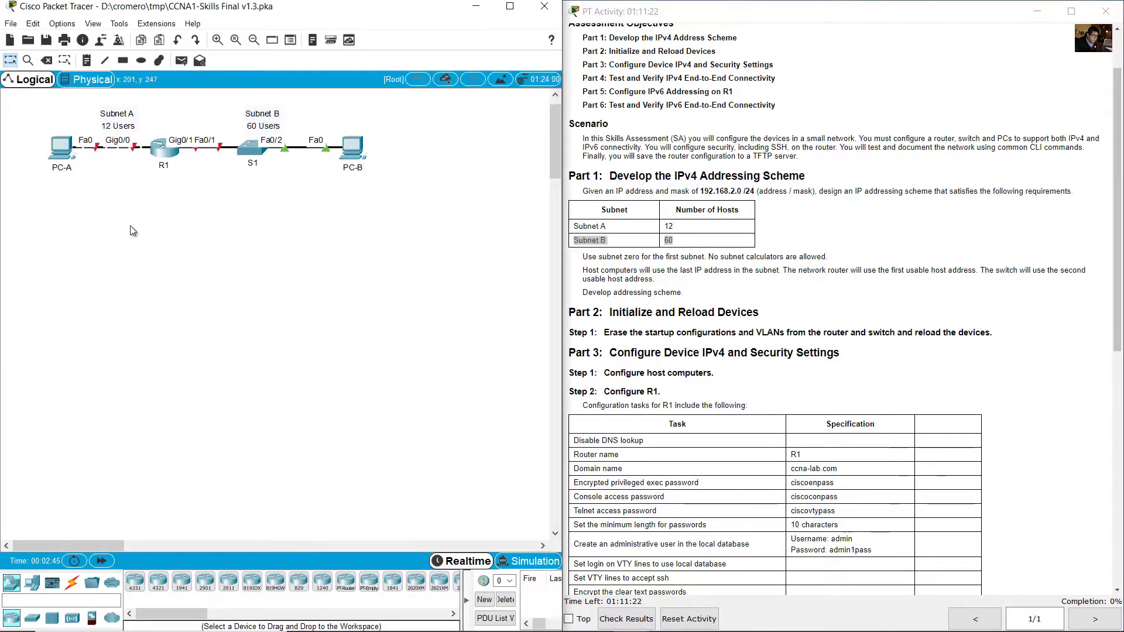
left_click_drag(130, 226, 84, 108)
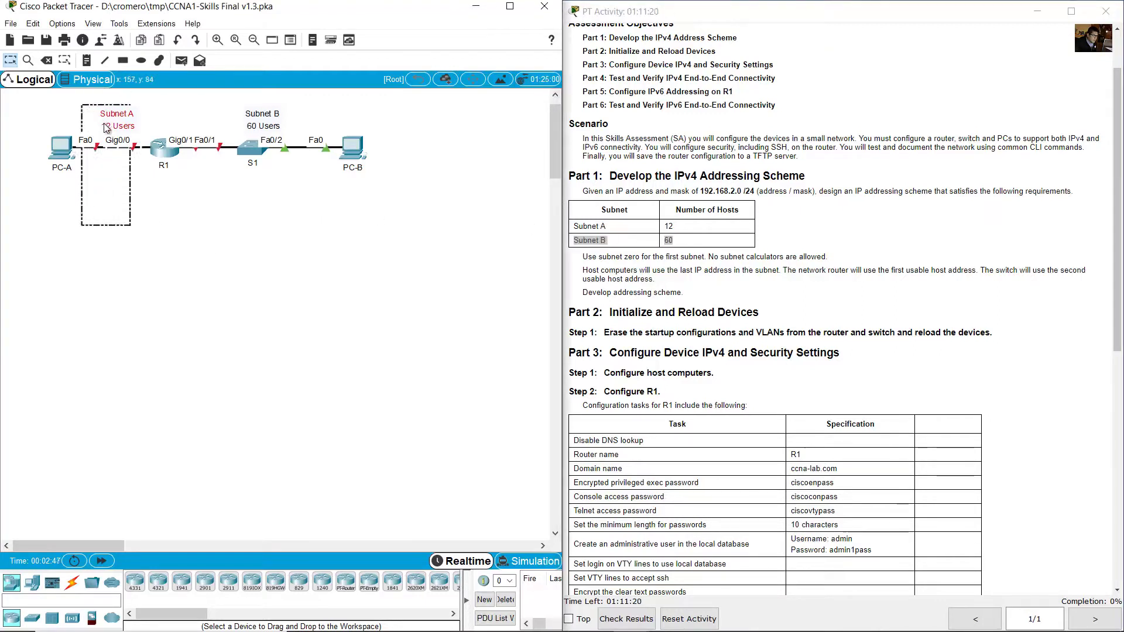
left_click_drag(308, 199, 235, 110)
left_click(273, 133)
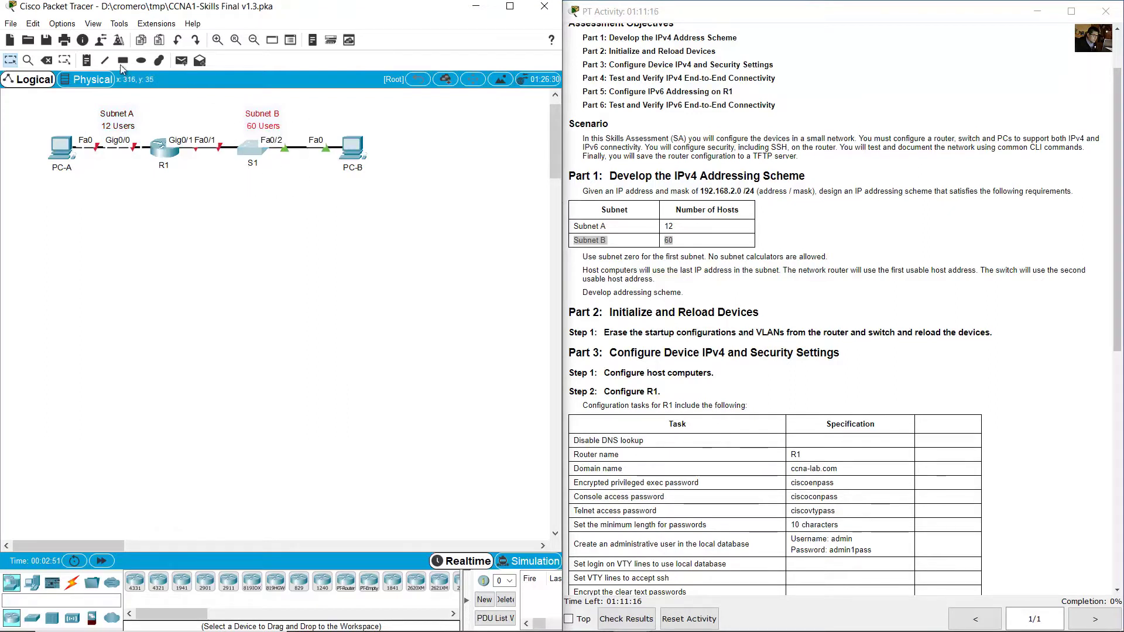
left_click(85, 60)
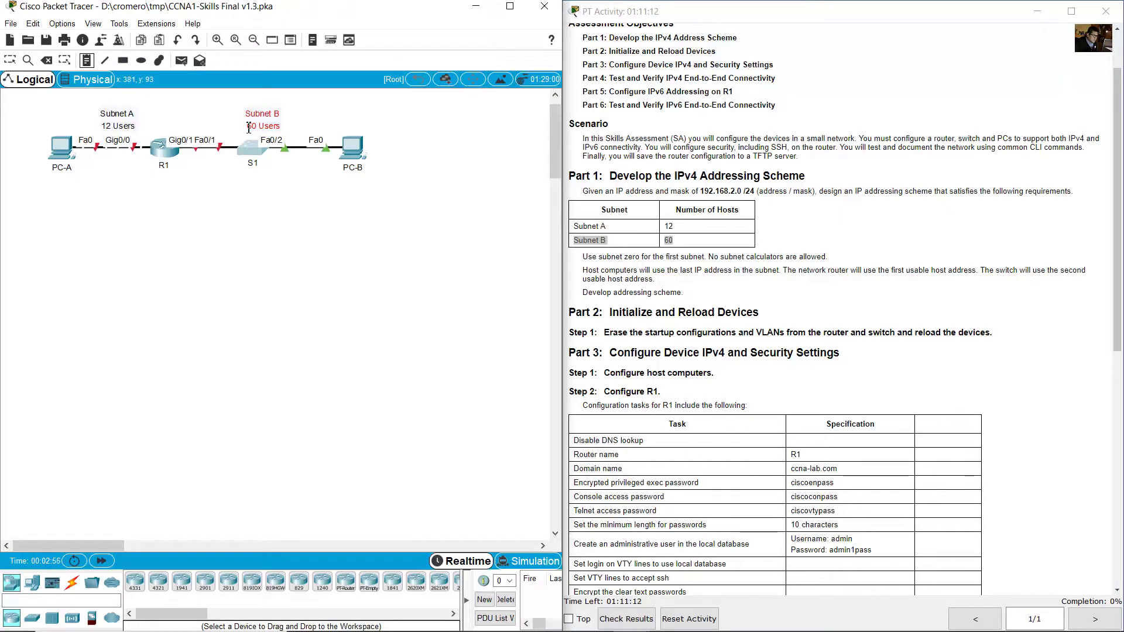
left_click(221, 186)
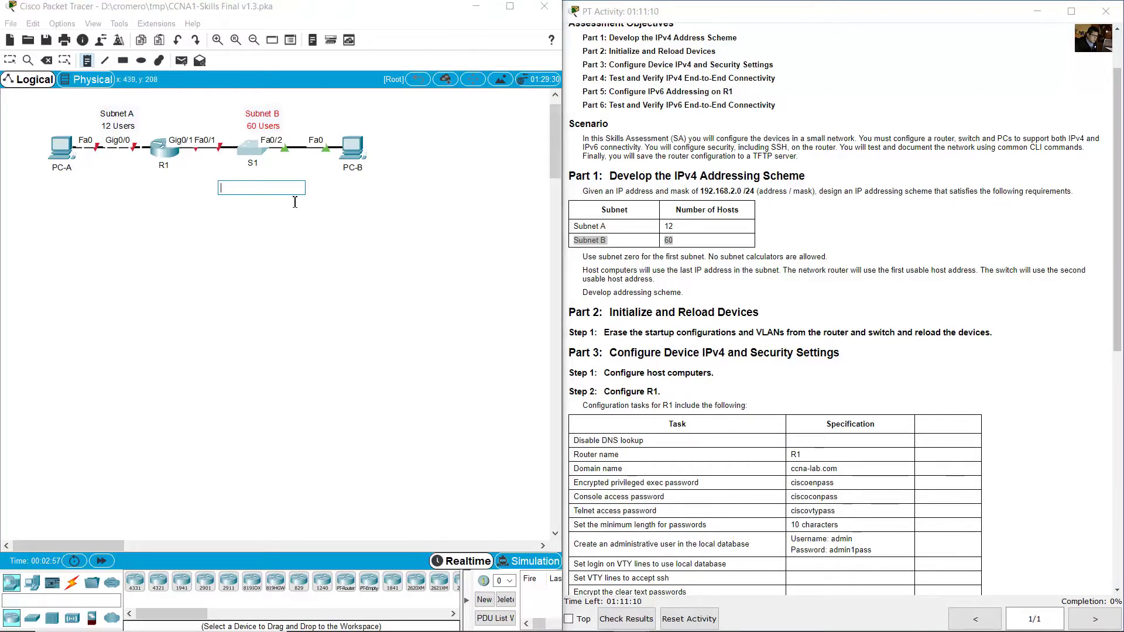
type("192.16")
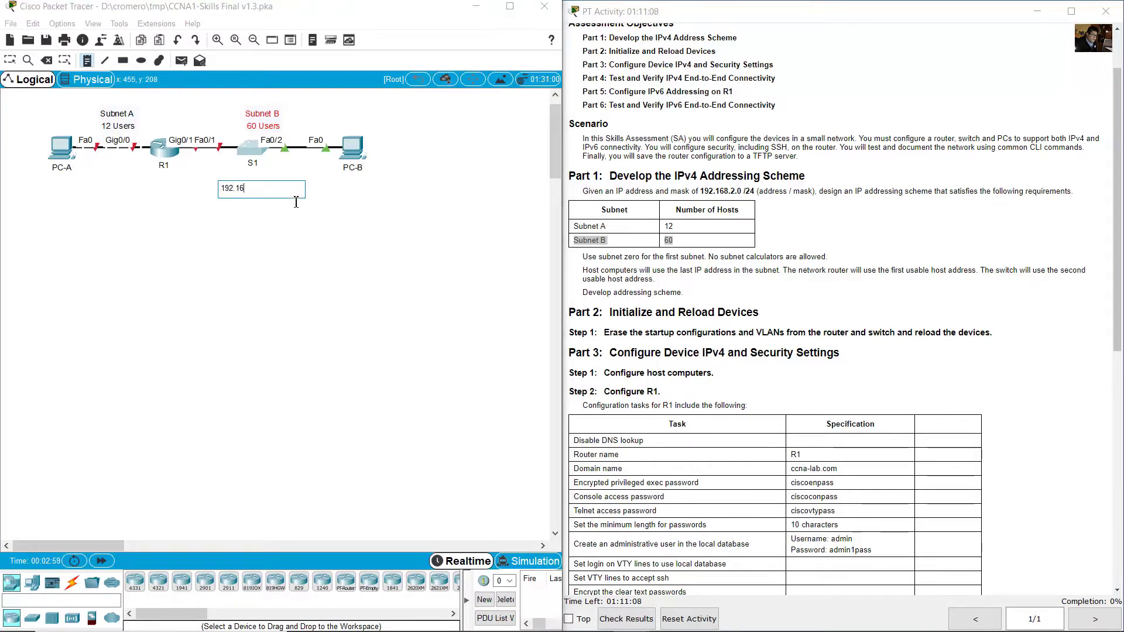
type("8.2.0")
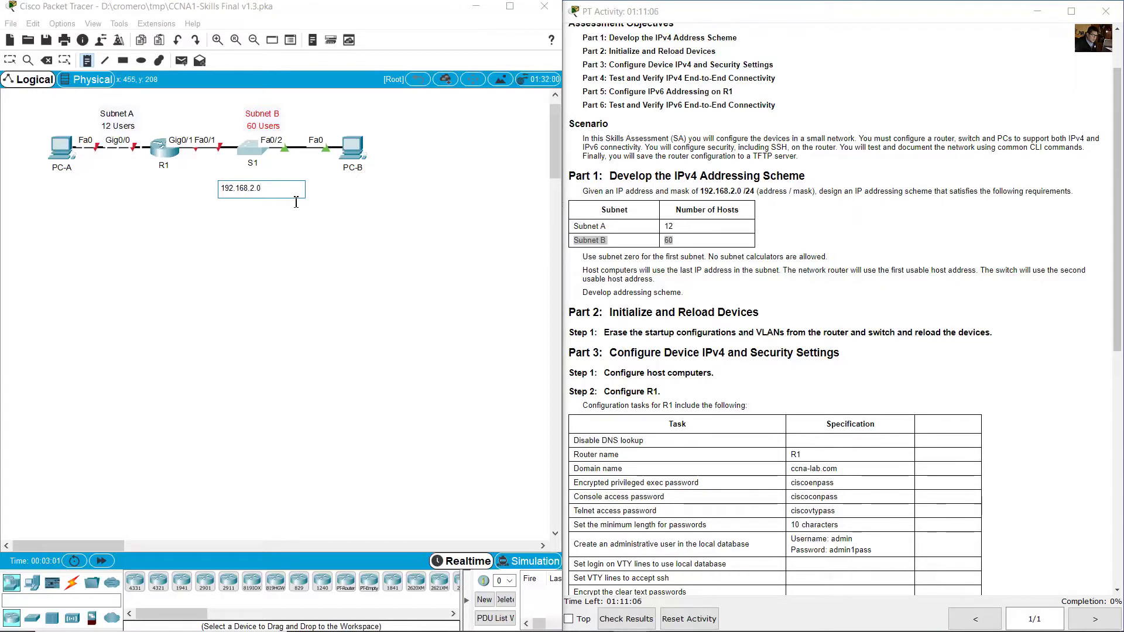
left_click(751, 203)
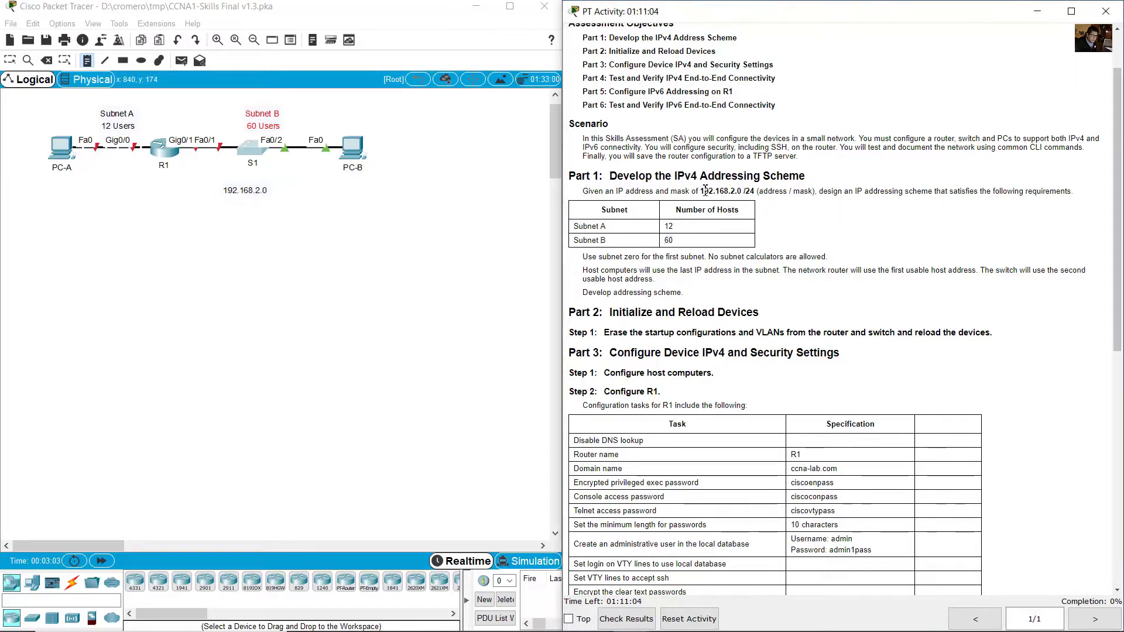
Extend the note to 192.168.2.0/26 and nudge it into place.
left_click_drag(701, 191, 753, 192)
left_click(752, 196)
left_click(232, 135)
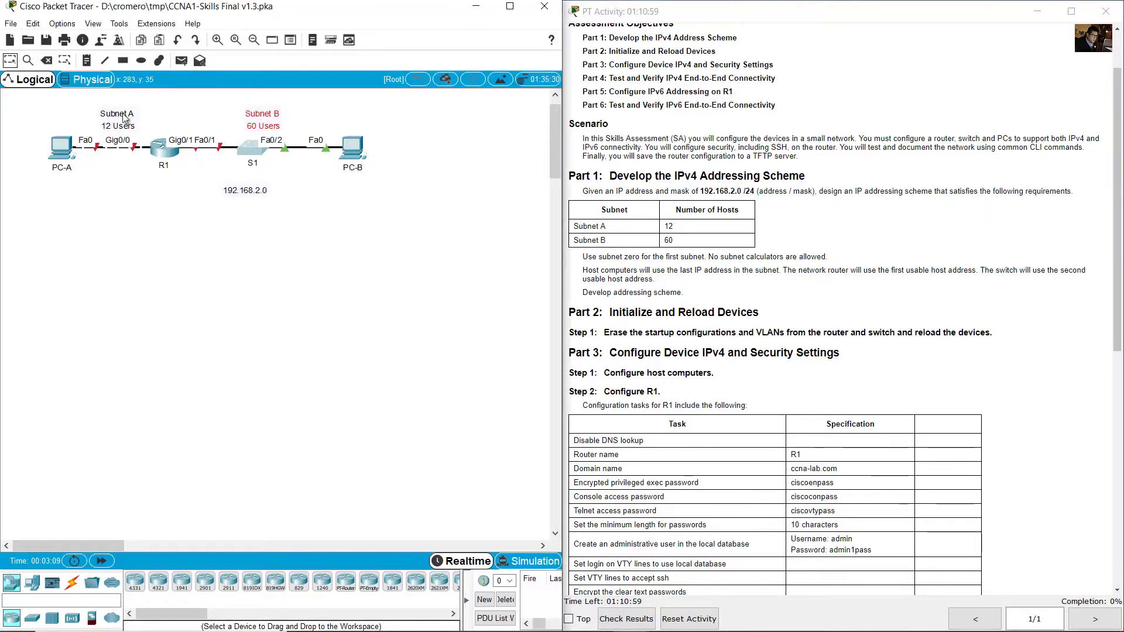
double_click(266, 190)
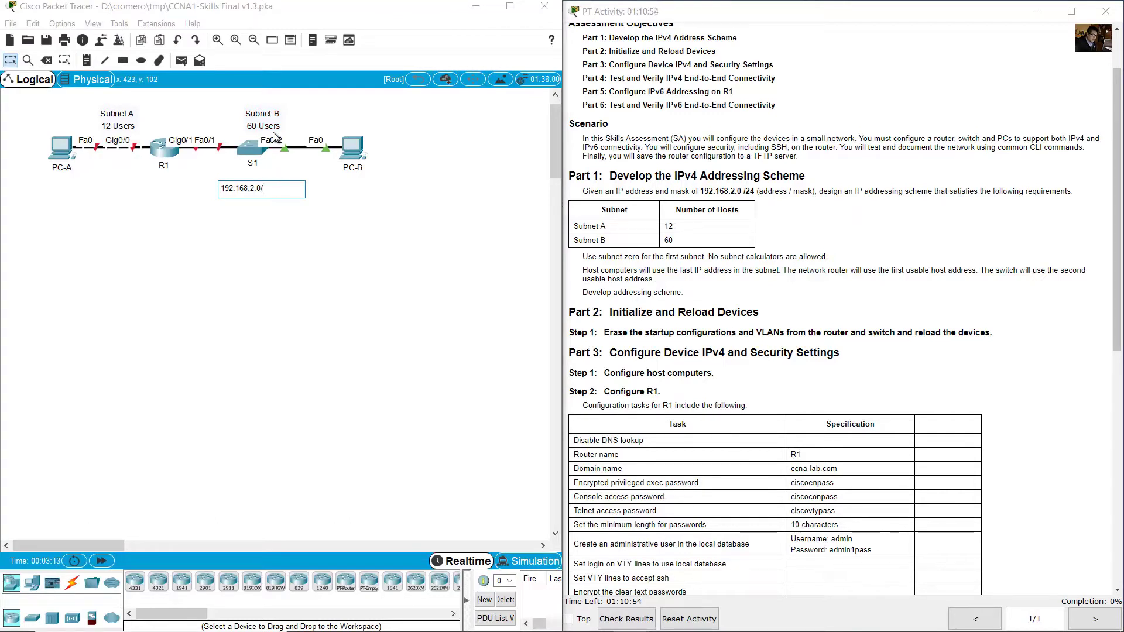
type("/26")
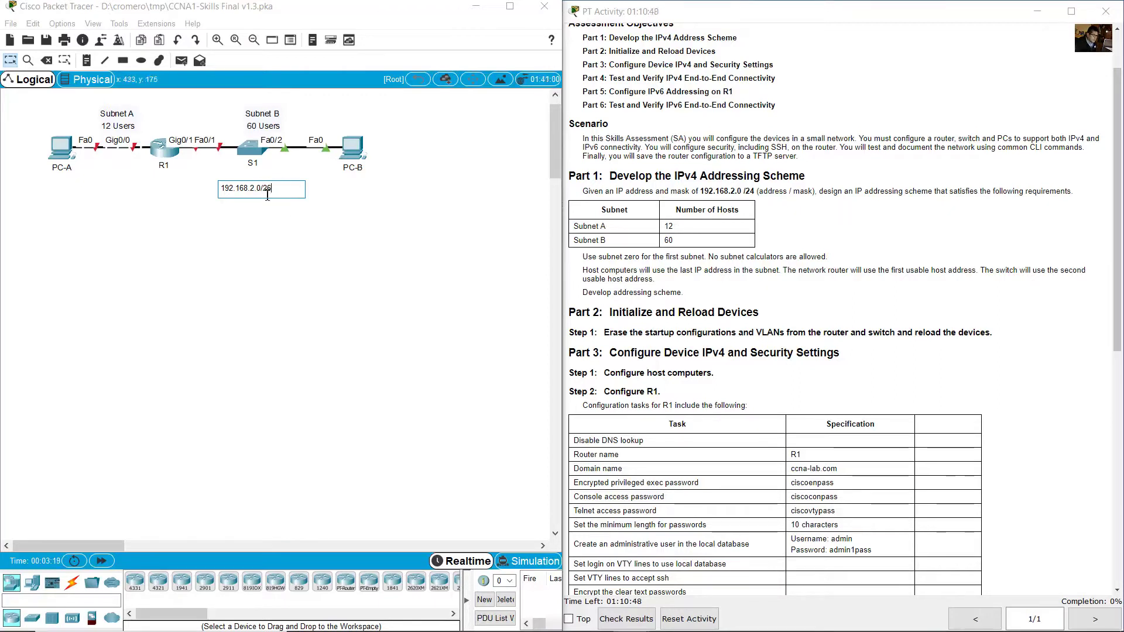
left_click(11, 60)
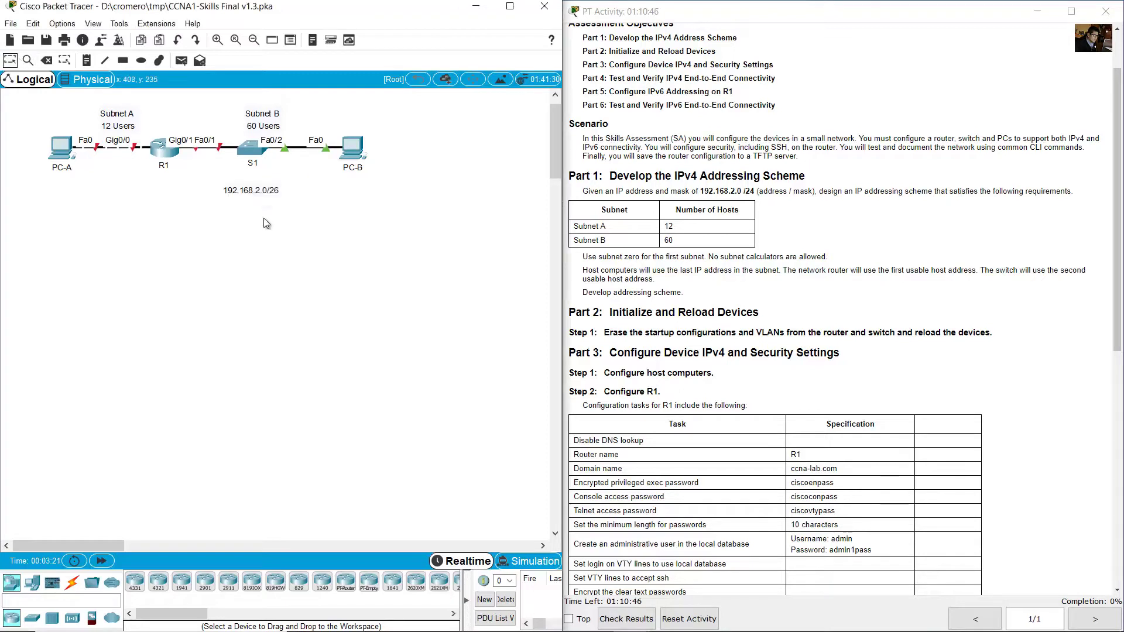
left_click_drag(262, 194, 267, 186)
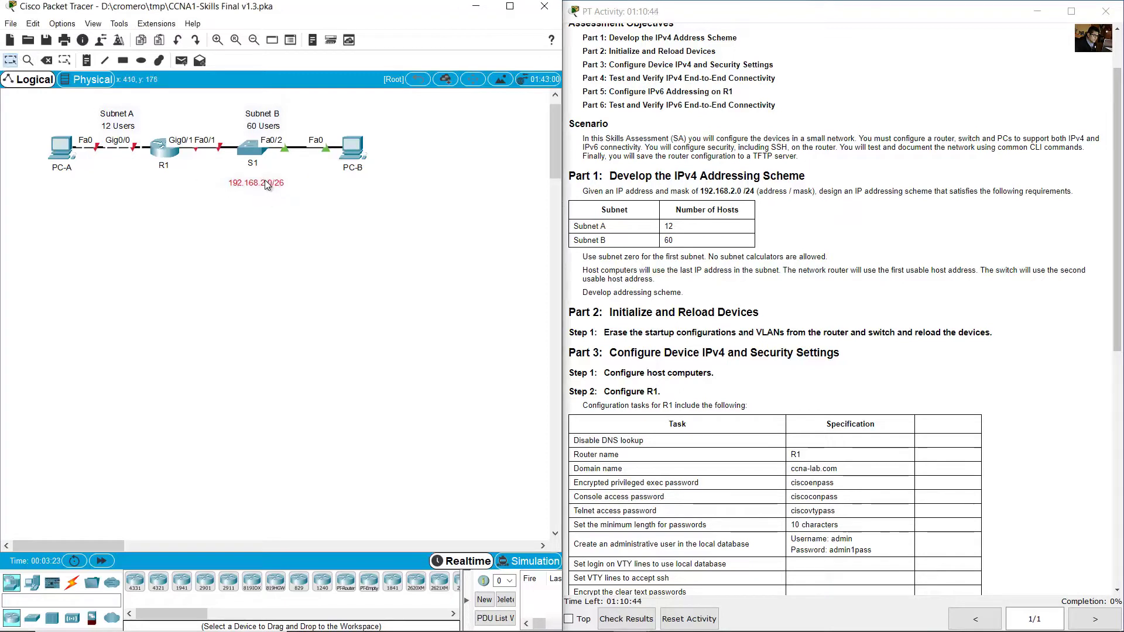
Add a note reading 192.168.2.64/28 under the PC-A to R1 link.
left_click(86, 60)
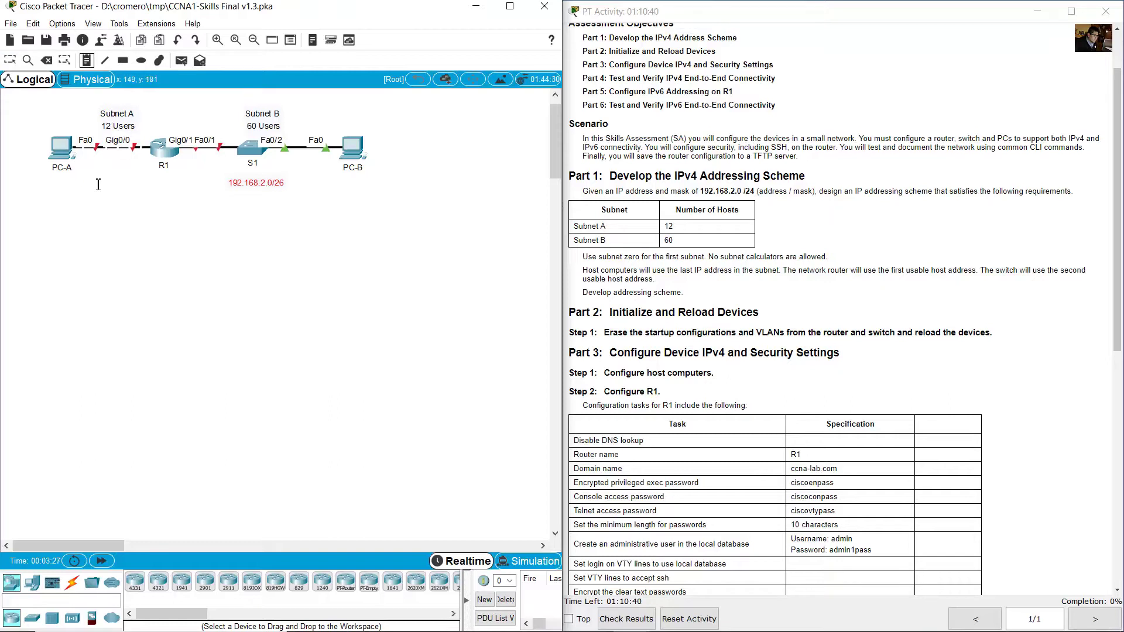
left_click(91, 174)
type("1")
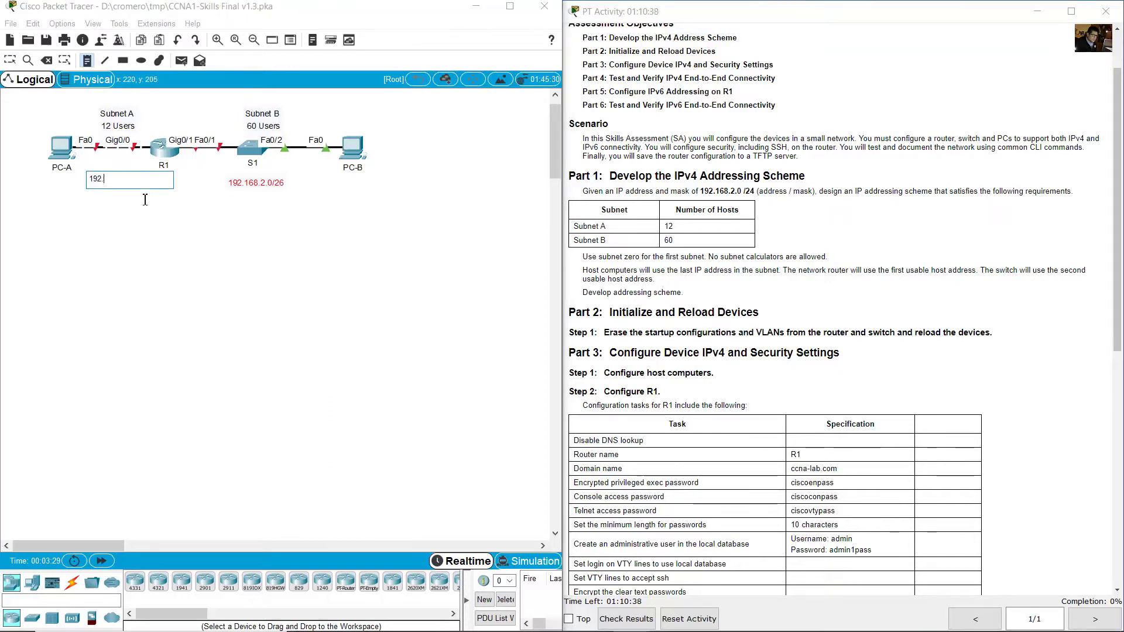
type("92.168.2.64/28")
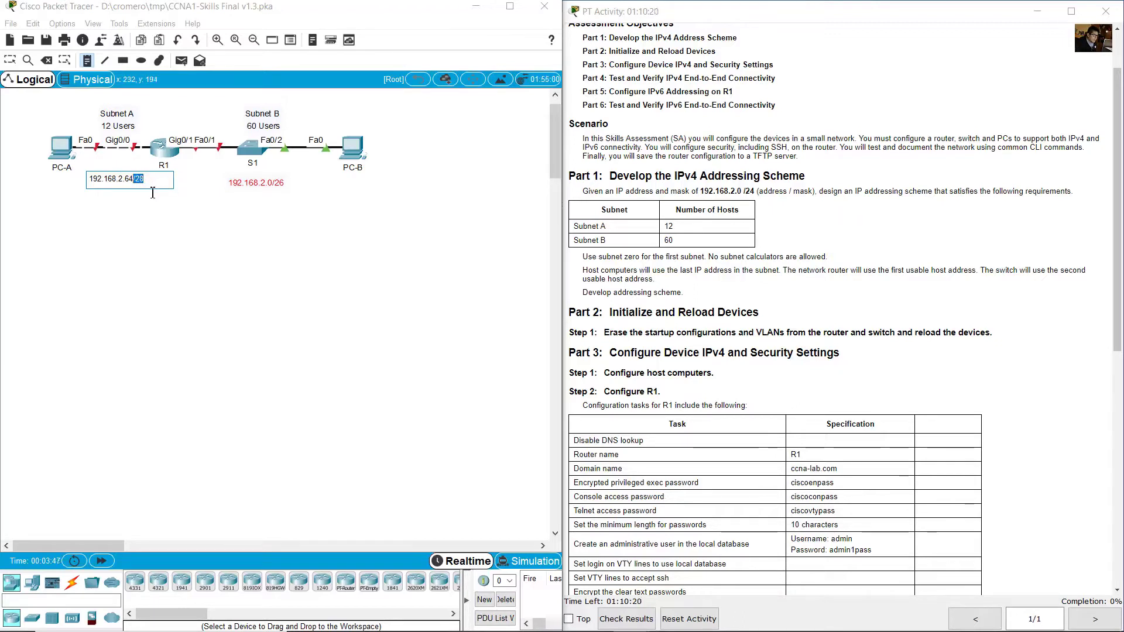
left_click(10, 61)
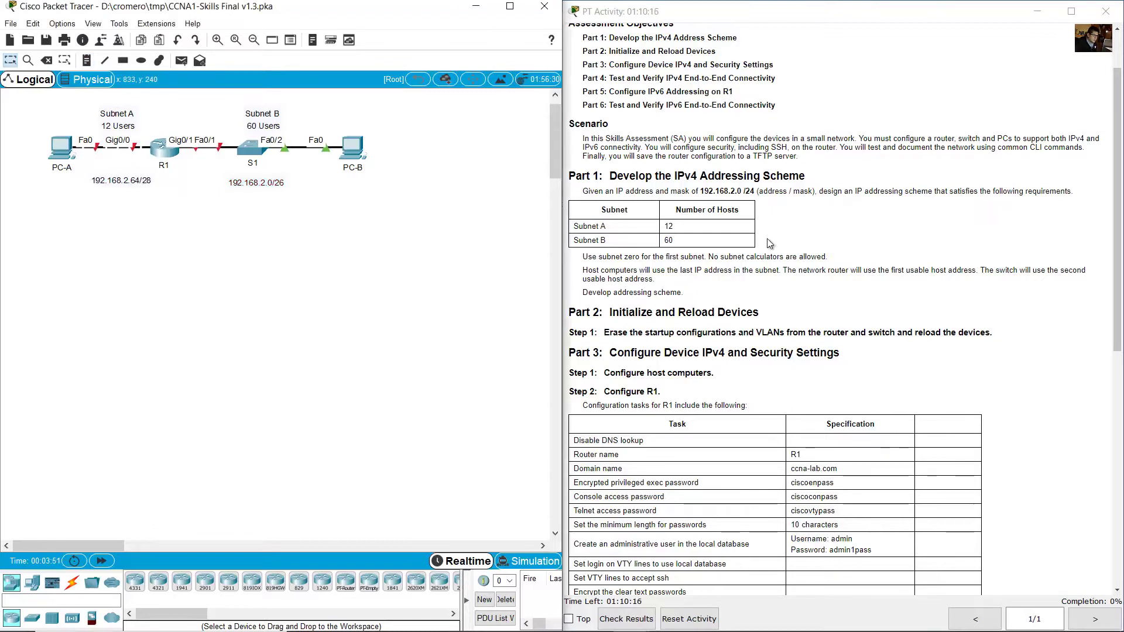
Review the use-subnet-zero and hosts-use-last-address rules in the instructions.
left_click(782, 237)
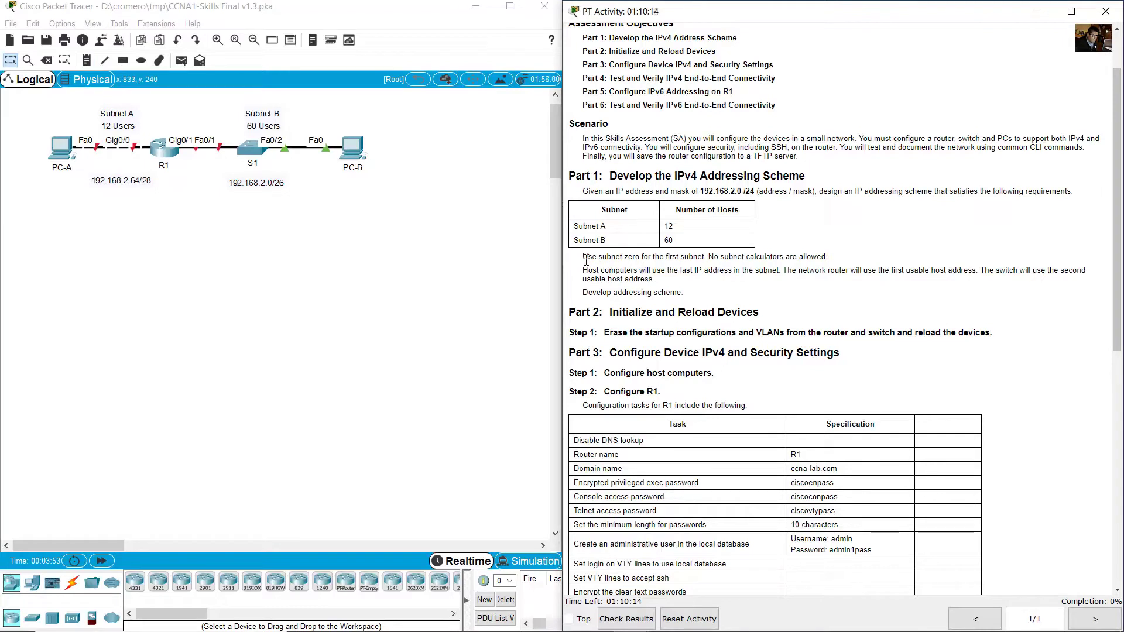
left_click_drag(585, 259, 704, 256)
left_click(374, 217)
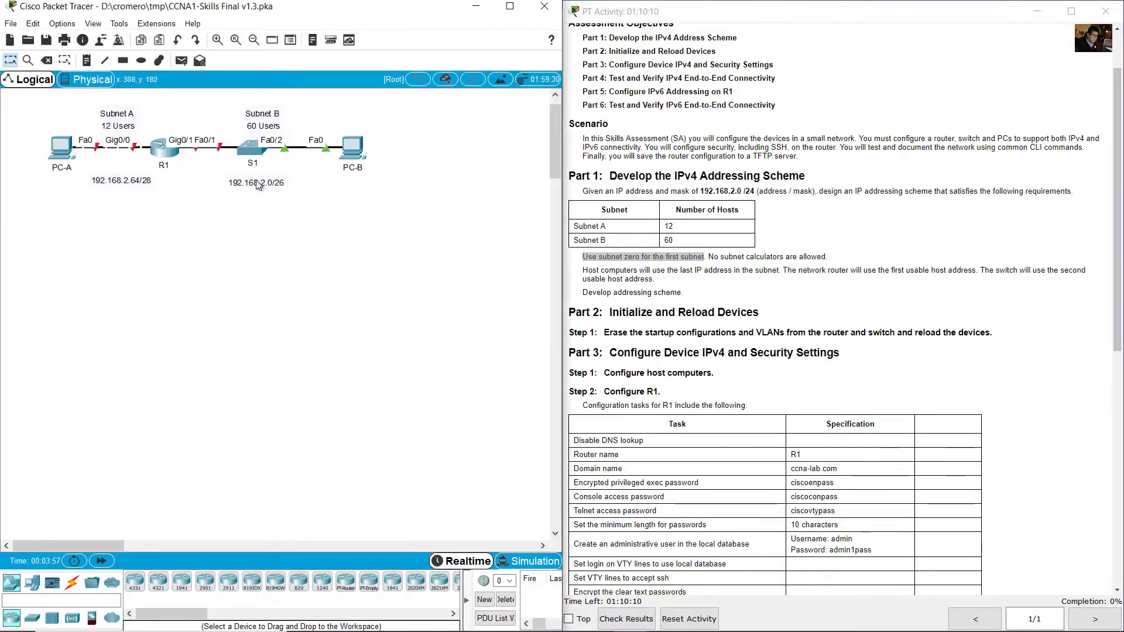
left_click_drag(320, 101, 281, 187)
left_click(736, 268)
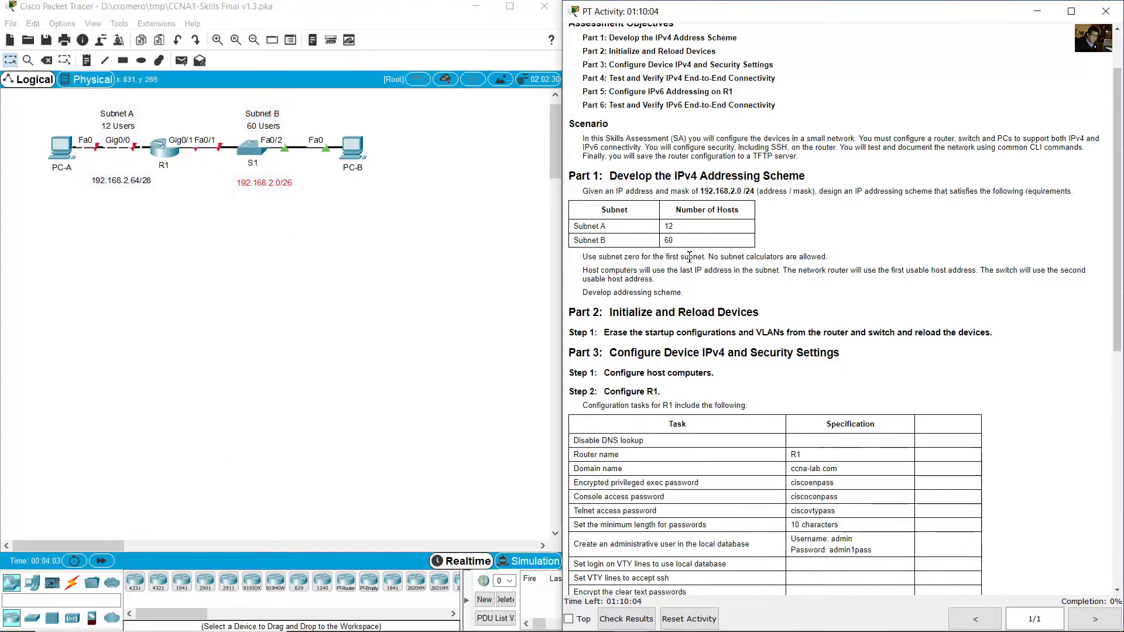
left_click_drag(587, 272, 774, 269)
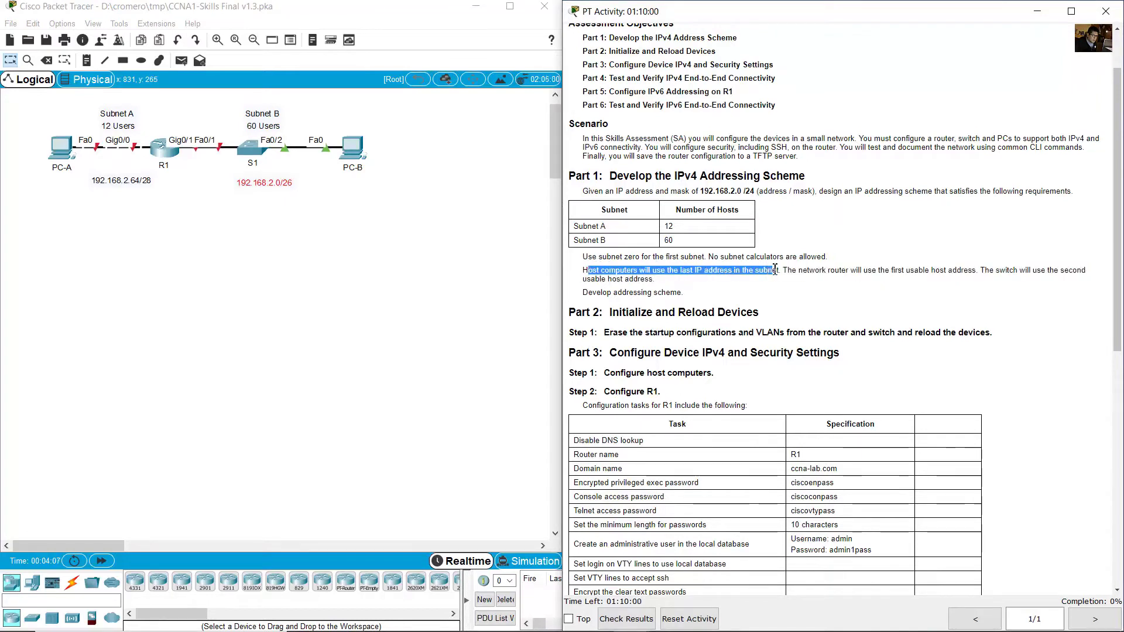
left_click(358, 204)
Add a '.62' host-address note beneath PC-B.
left_click_drag(398, 240, 182, 98)
left_click(253, 189)
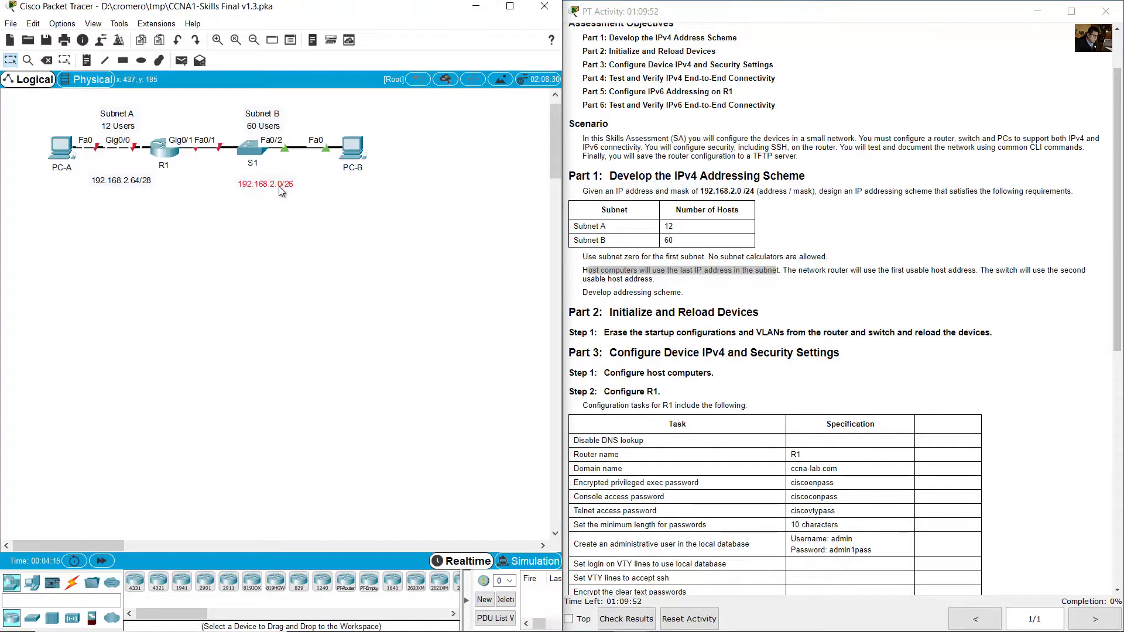
left_click(87, 60)
left_click(349, 182)
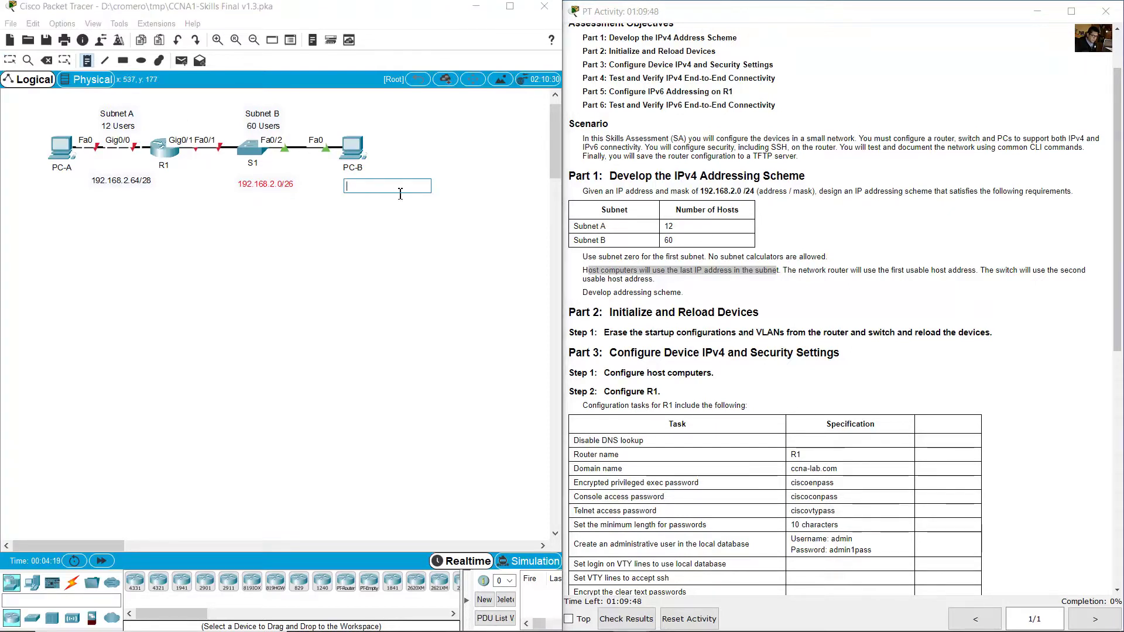
type("62")
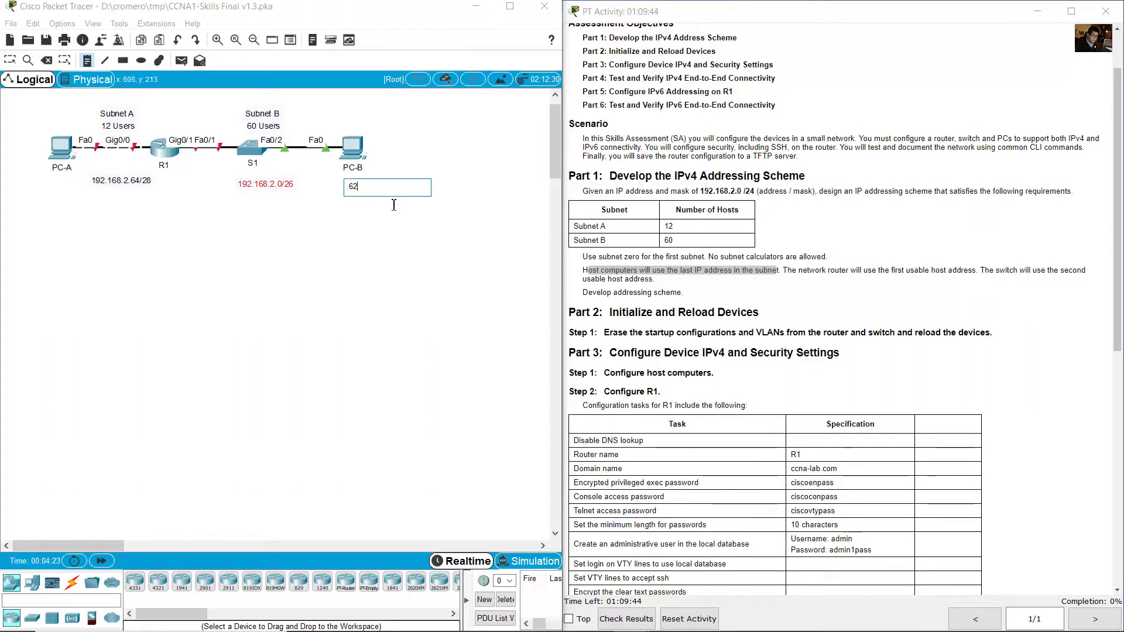
key("Escape")
left_click(350, 190)
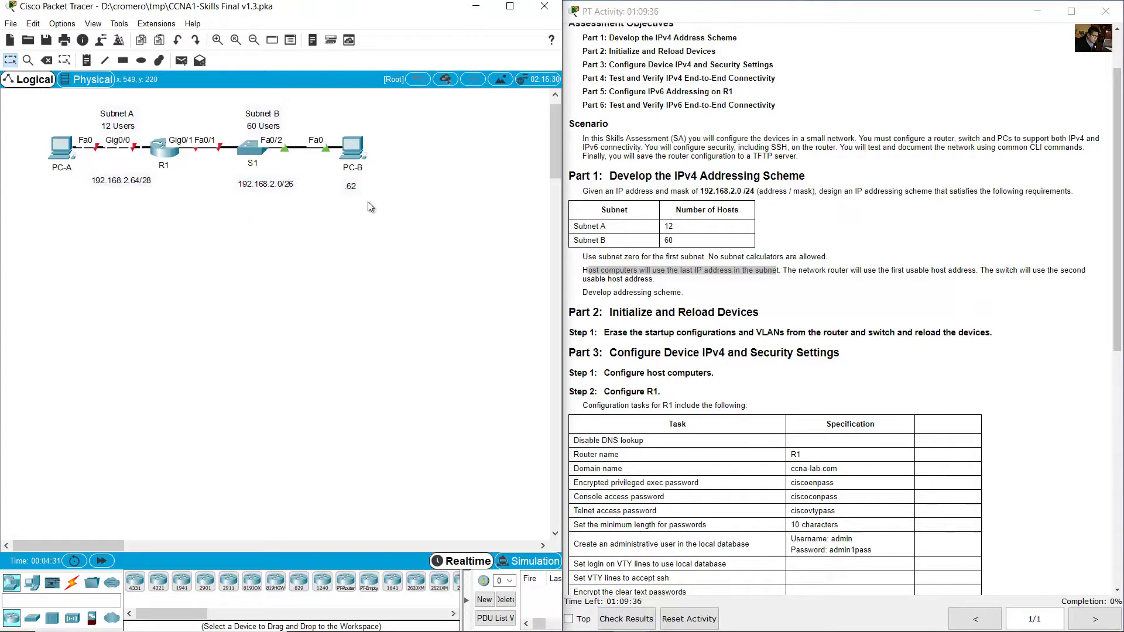
Reposition the 192.168.2.64/28 note slightly.
left_click_drag(383, 202, 329, 178)
left_click_drag(138, 181, 140, 181)
left_click_drag(145, 219, 131, 183)
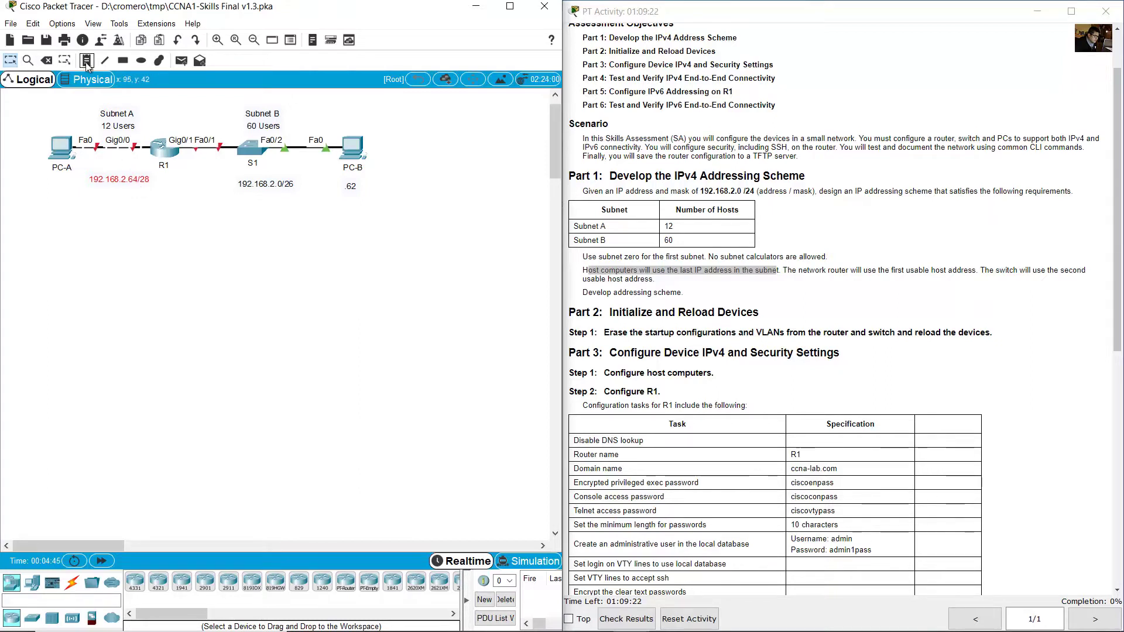
Add a .78 note beneath PC-A.
key("n")
left_click(56, 179)
left_click(56, 180)
type(".78")
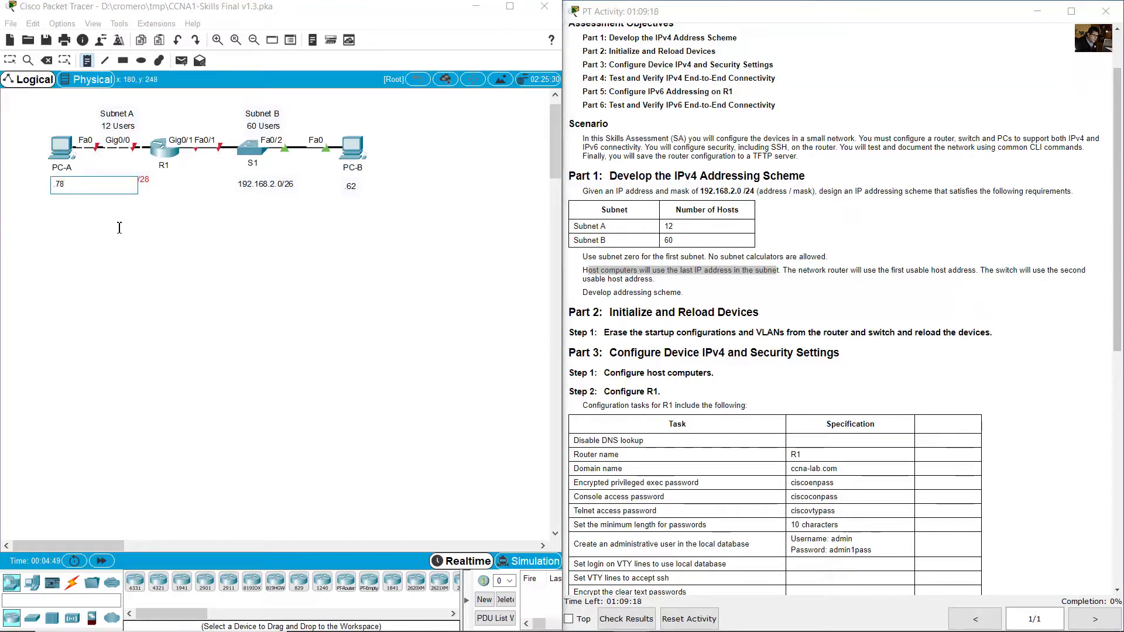
key("Escape")
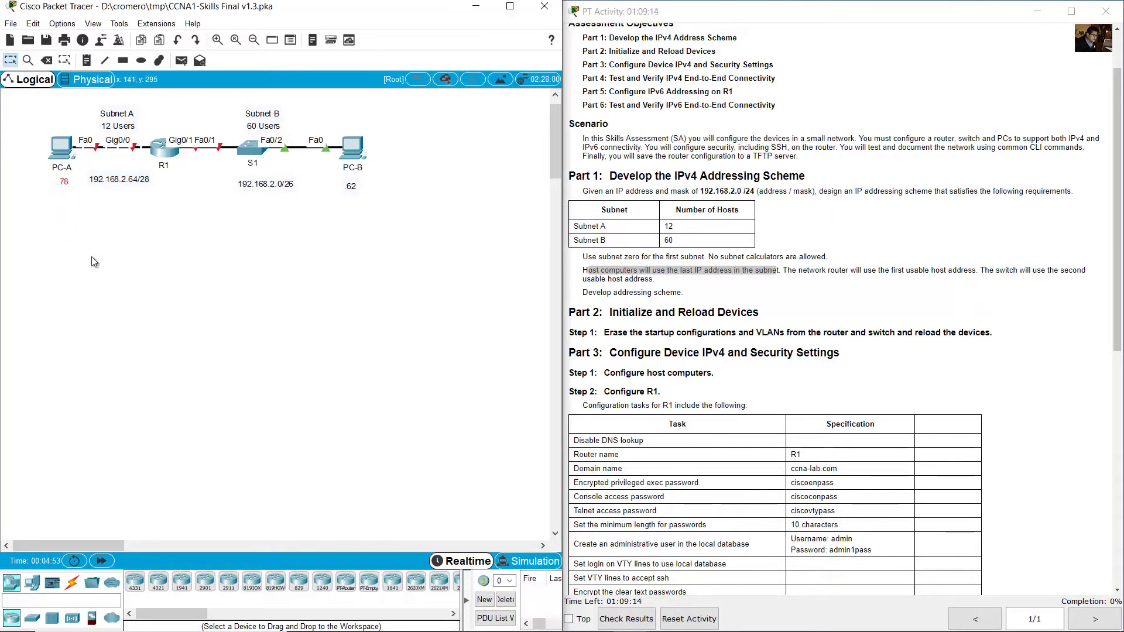
Add .1 under R1 and .65 near Gig0/0, nudging the 192.168.2.64/28 label.
left_click(793, 246)
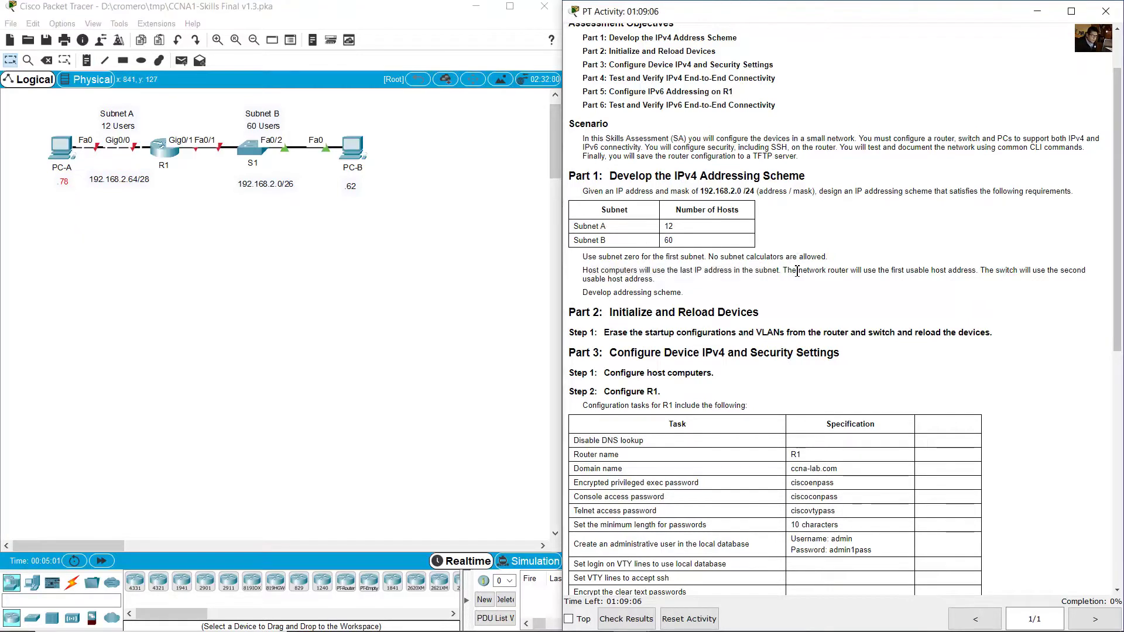
left_click_drag(788, 271, 960, 274)
left_click(476, 165)
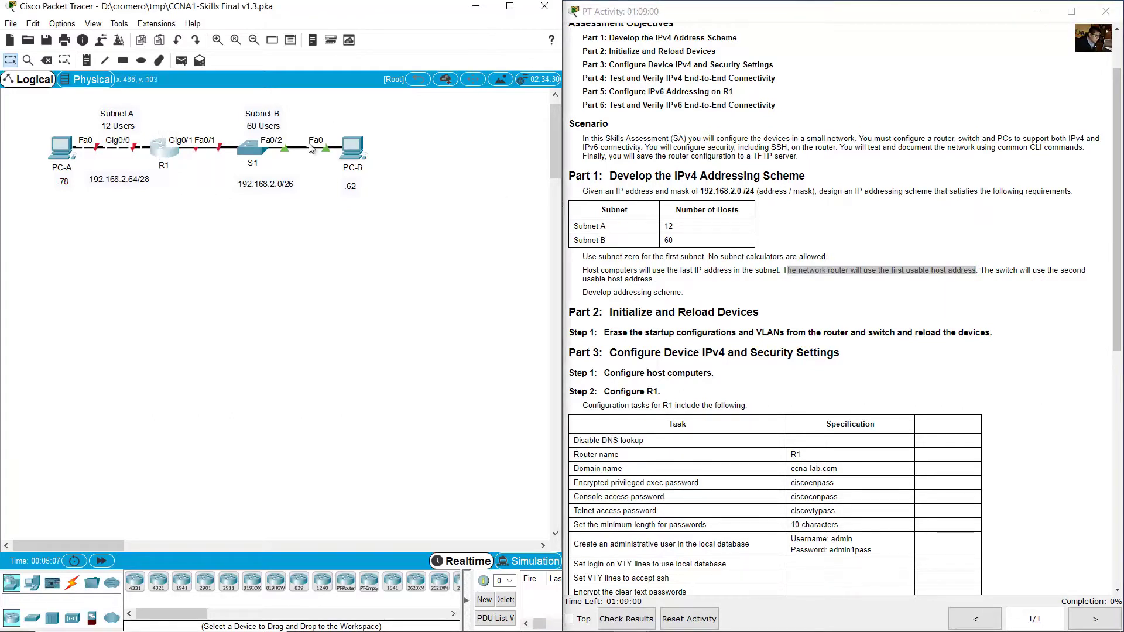
left_click(87, 63)
left_click(191, 164)
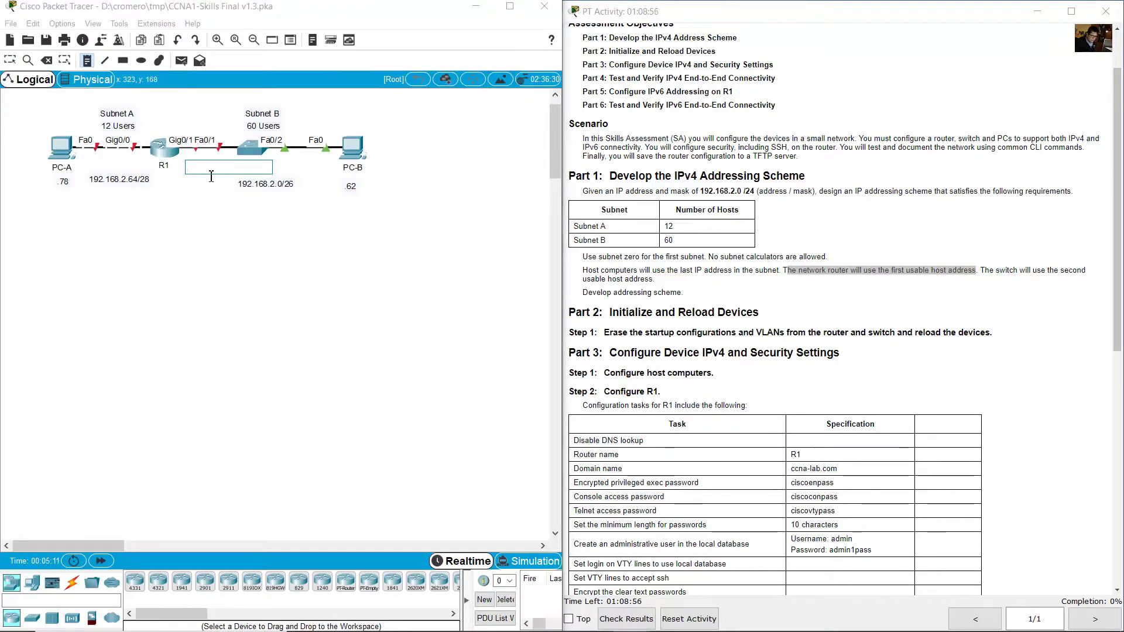
type(".1")
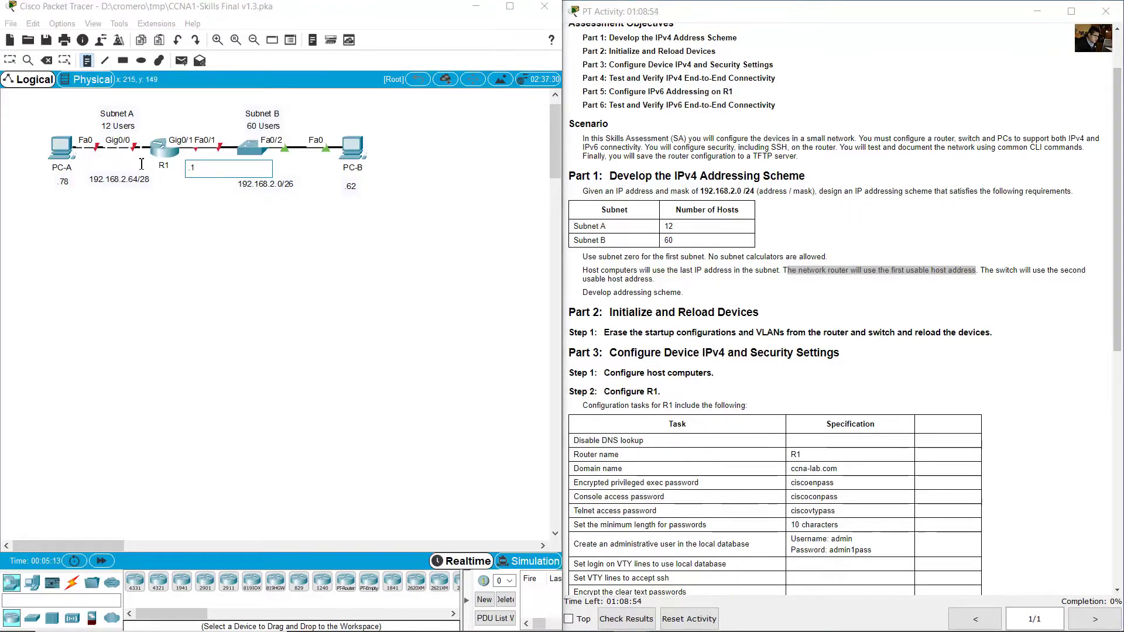
left_click(129, 163)
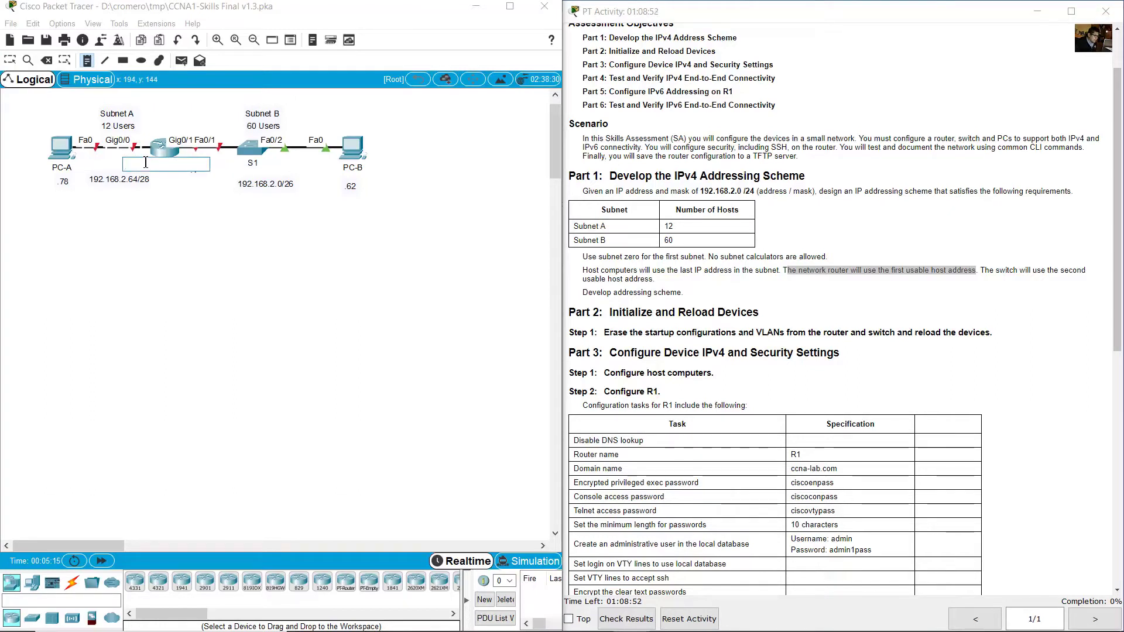
type(".65")
left_click(130, 276)
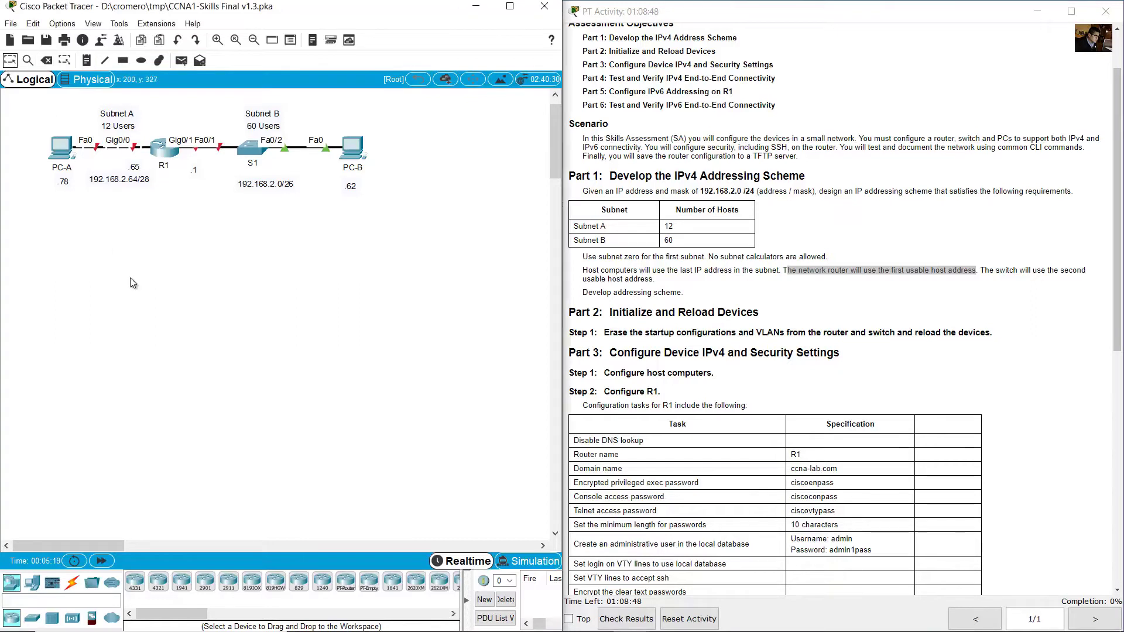
left_click_drag(102, 182, 98, 187)
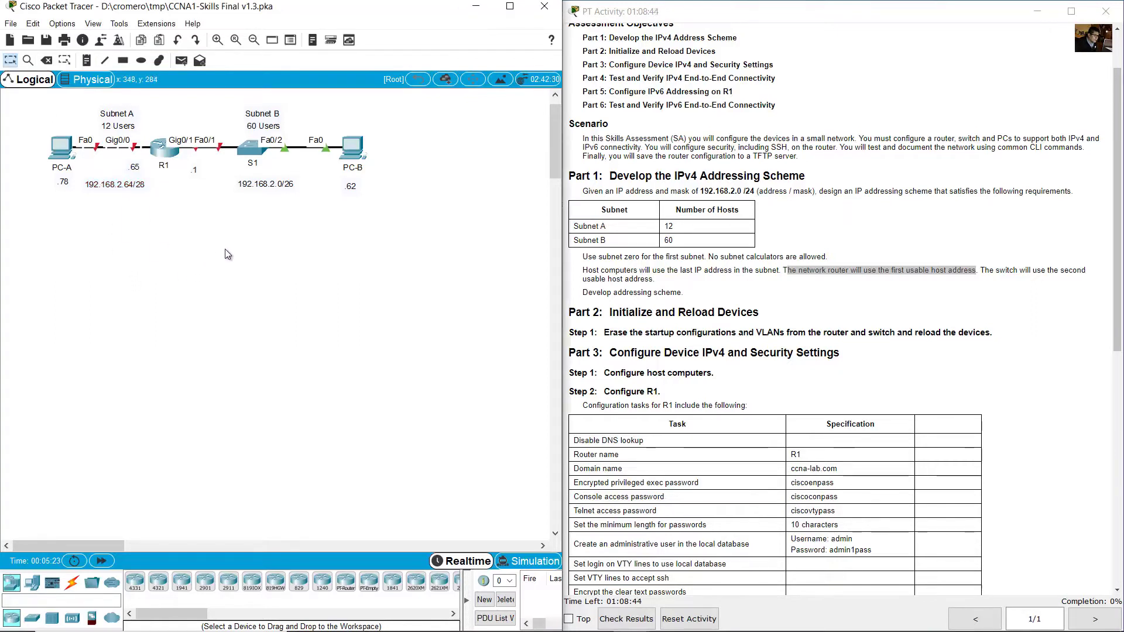
Add a .2 note beside S1, following the switch address rule.
left_click_drag(989, 270, 663, 283)
left_click(323, 202)
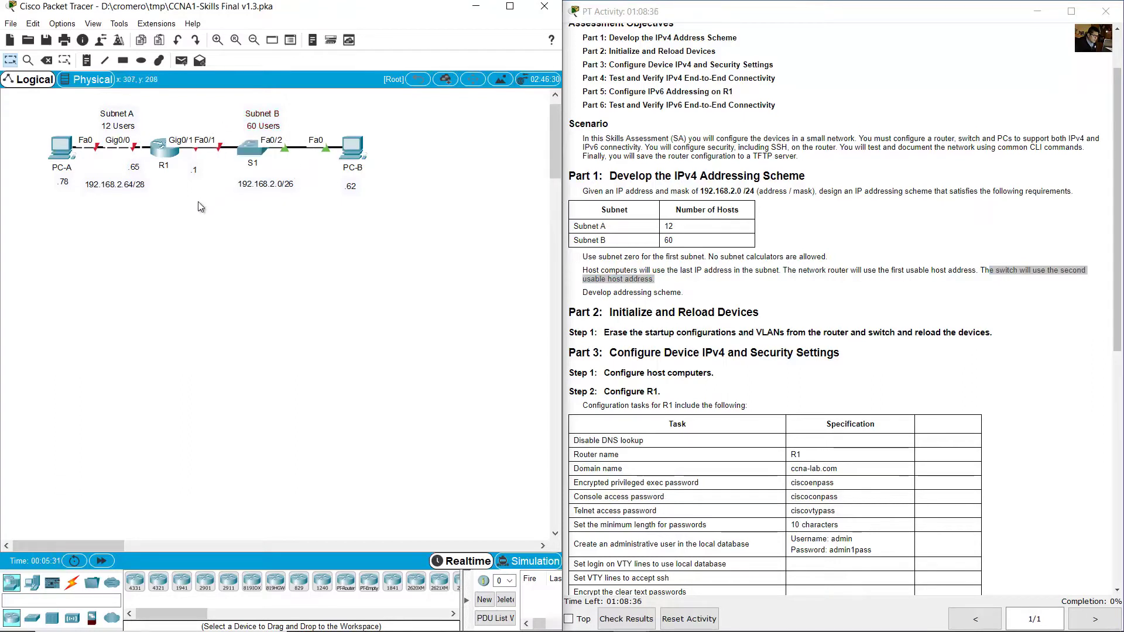
left_click(241, 171)
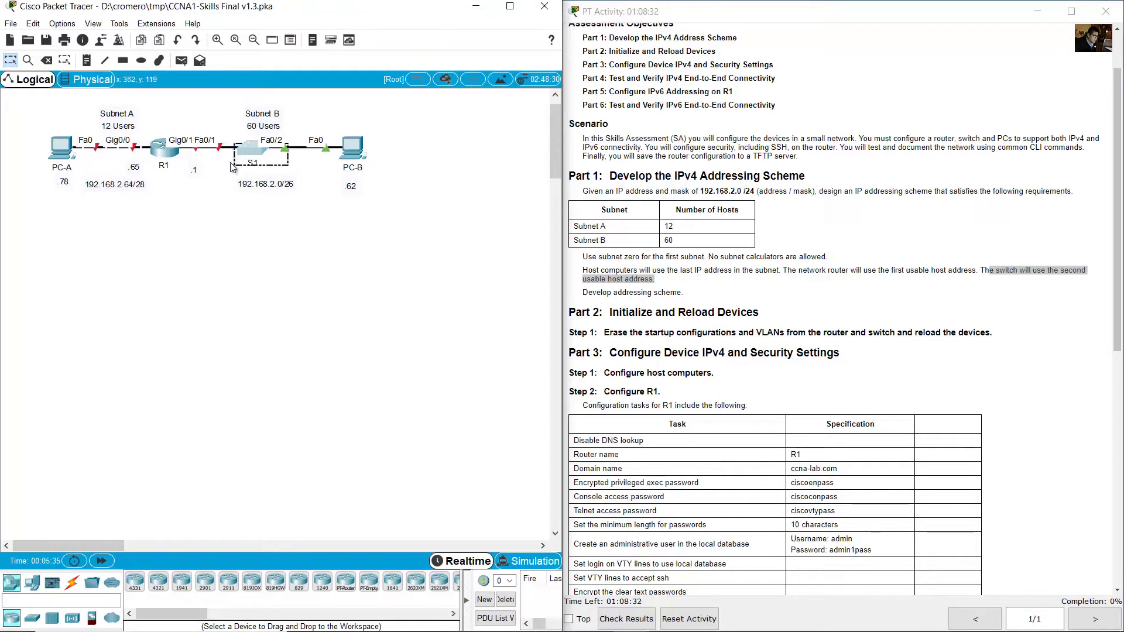
left_click(85, 61)
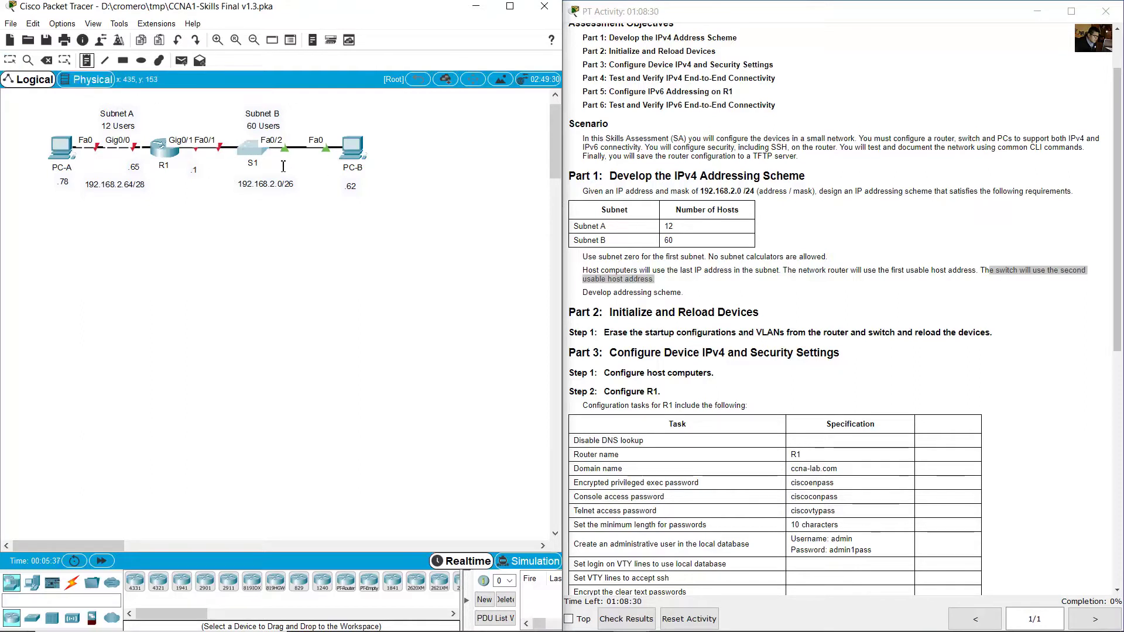
left_click(272, 163)
type("2")
key("Escape")
left_click(883, 315)
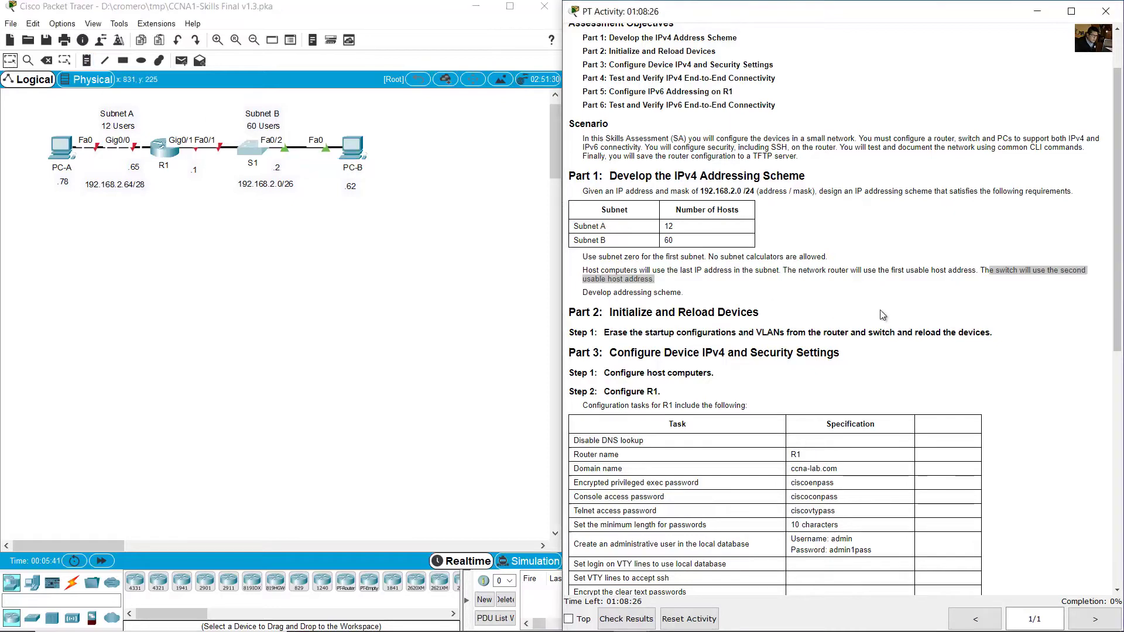
scroll(882, 315, "down", 6)
Read the Step 1 erase instruction and open R1's CLI in an enlarged window.
left_click_drag(611, 138, 759, 139)
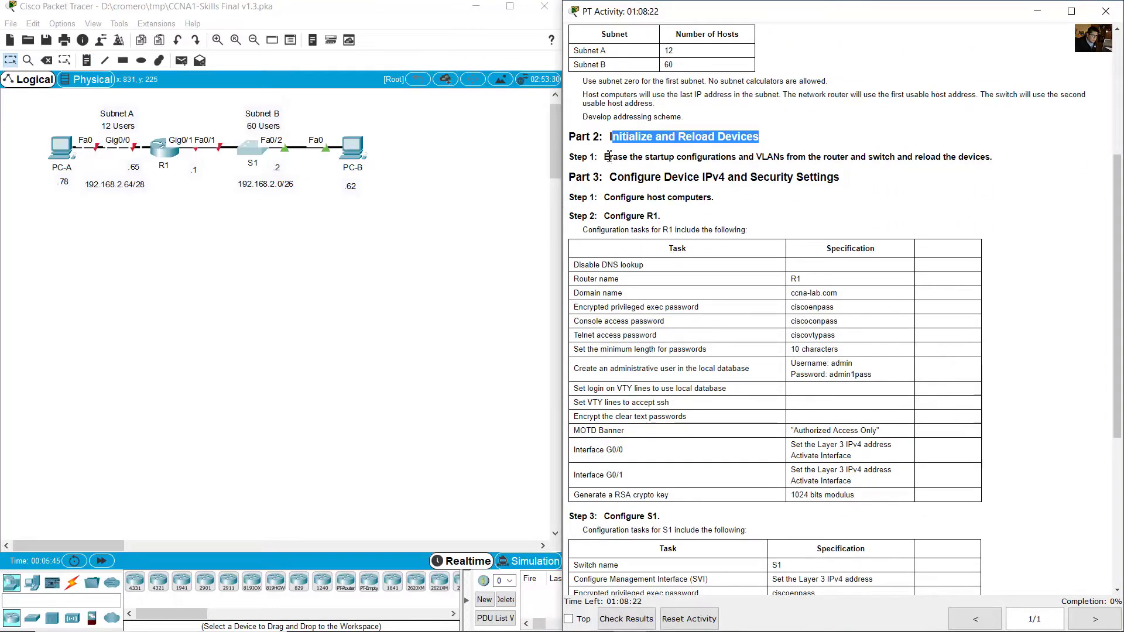
left_click_drag(612, 157, 995, 153)
left_click(923, 189)
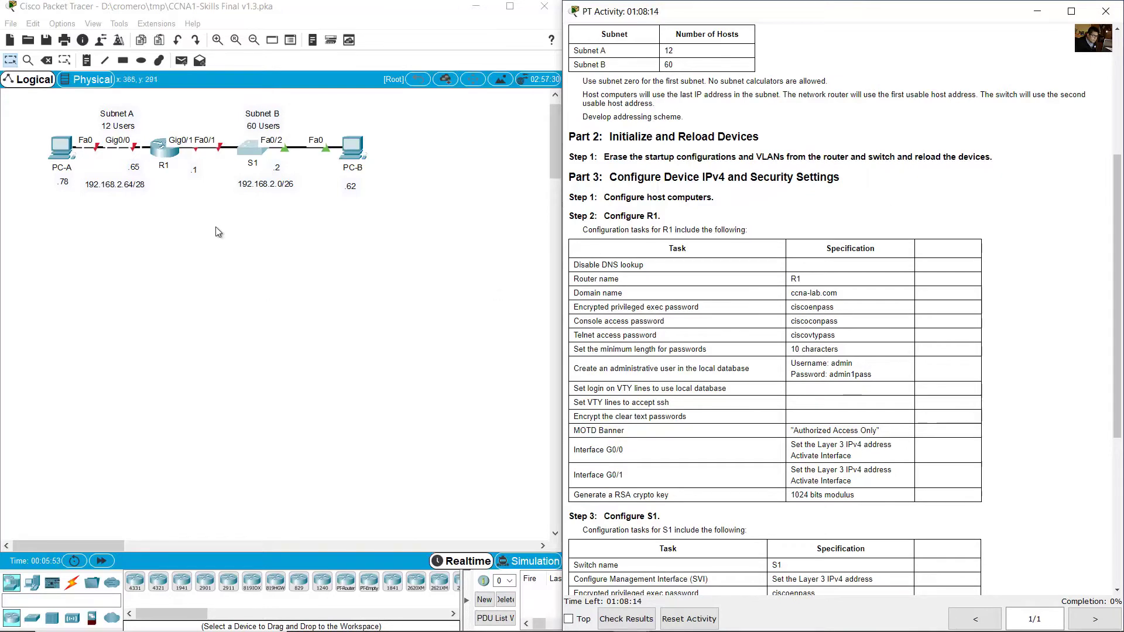
left_click(163, 153)
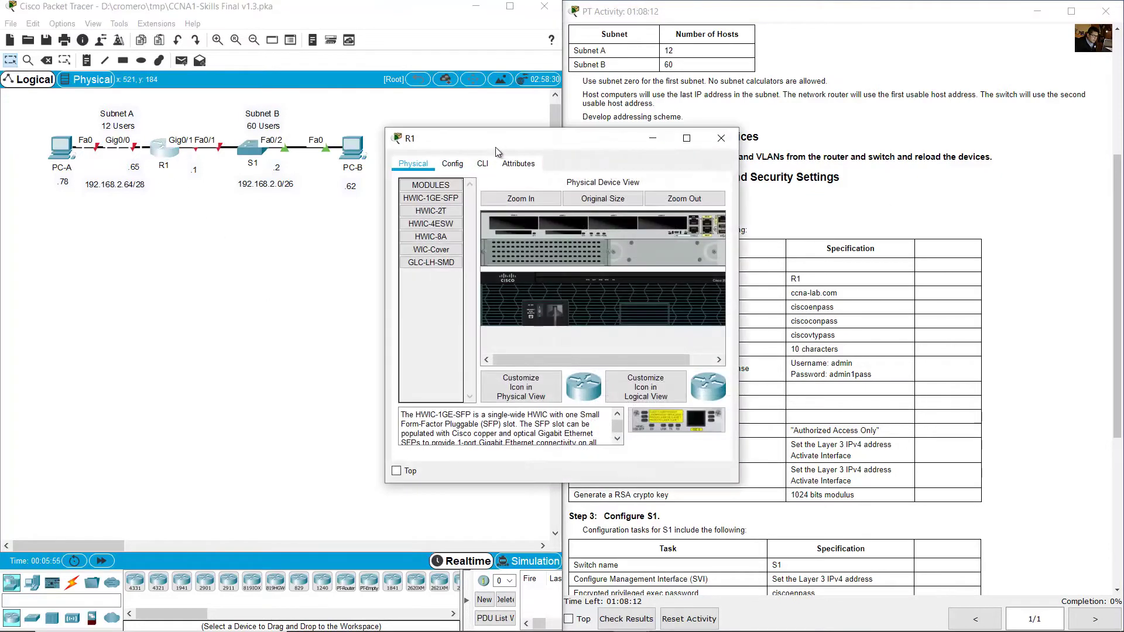
left_click_drag(495, 143, 136, 287)
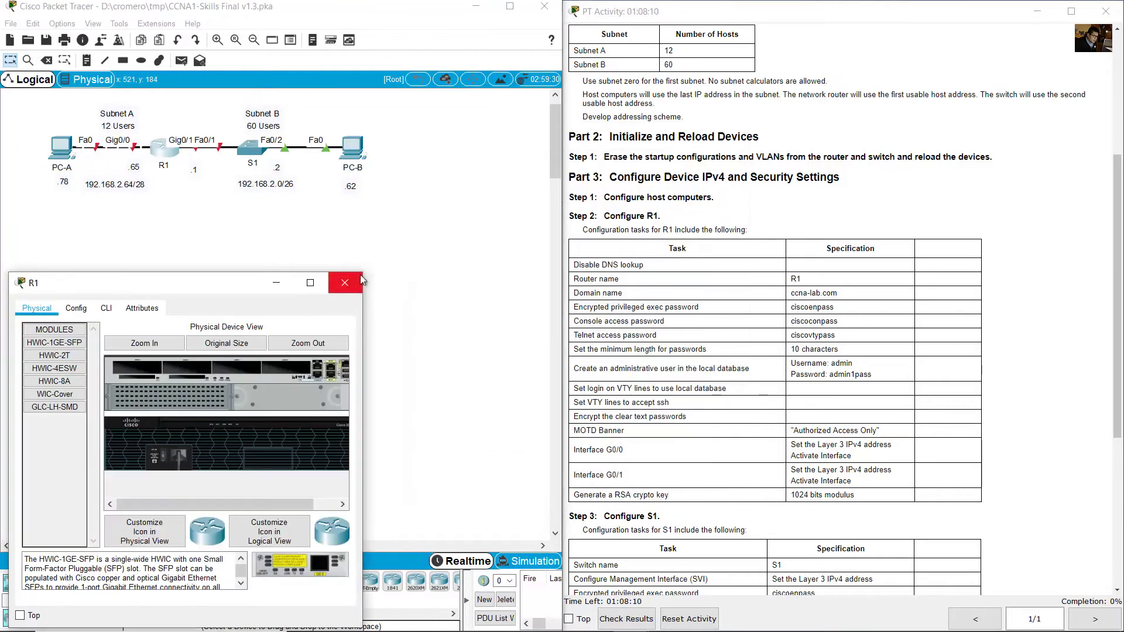
left_click_drag(364, 272, 567, 258)
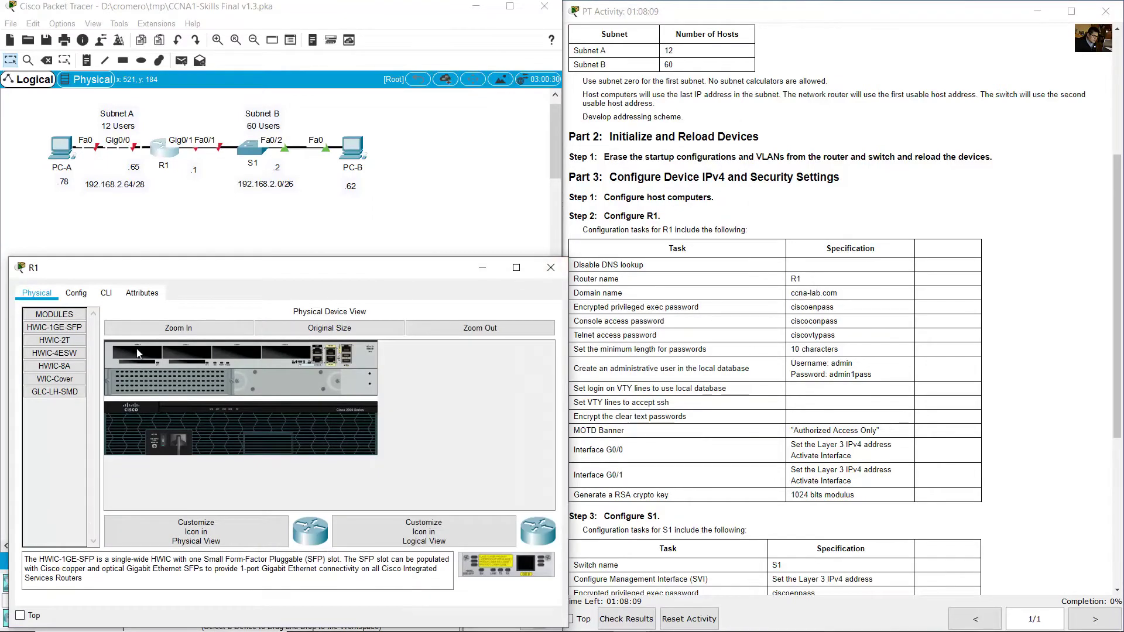
left_click(106, 293)
On R1, enter enable mode, erase the startup-config, confirm, and reload.
key("Return")
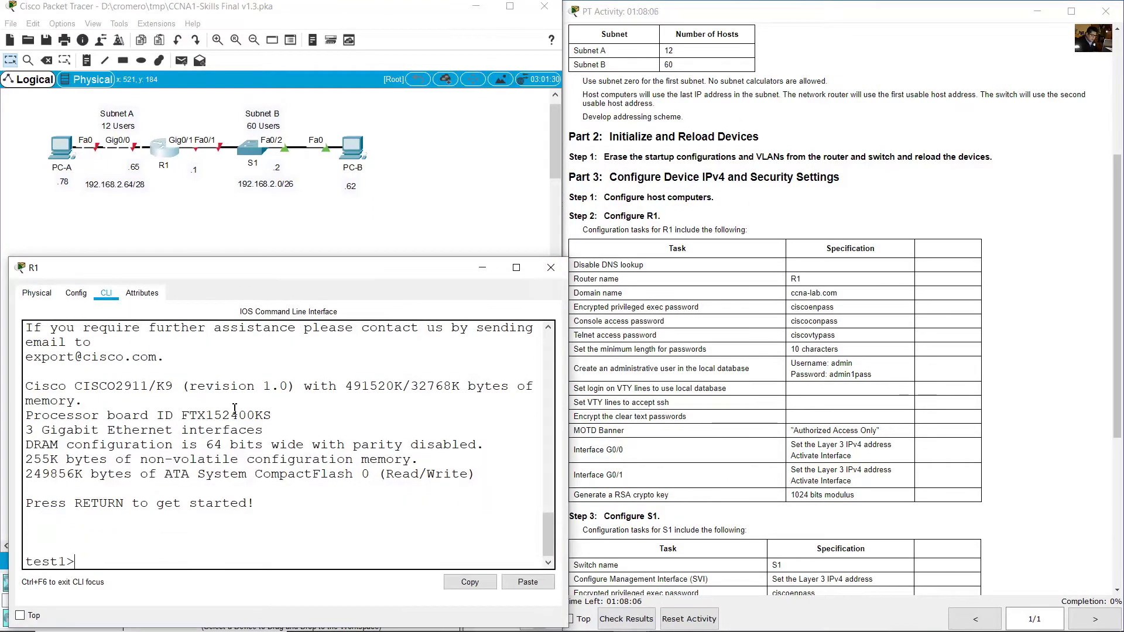
type("en")
key("Return")
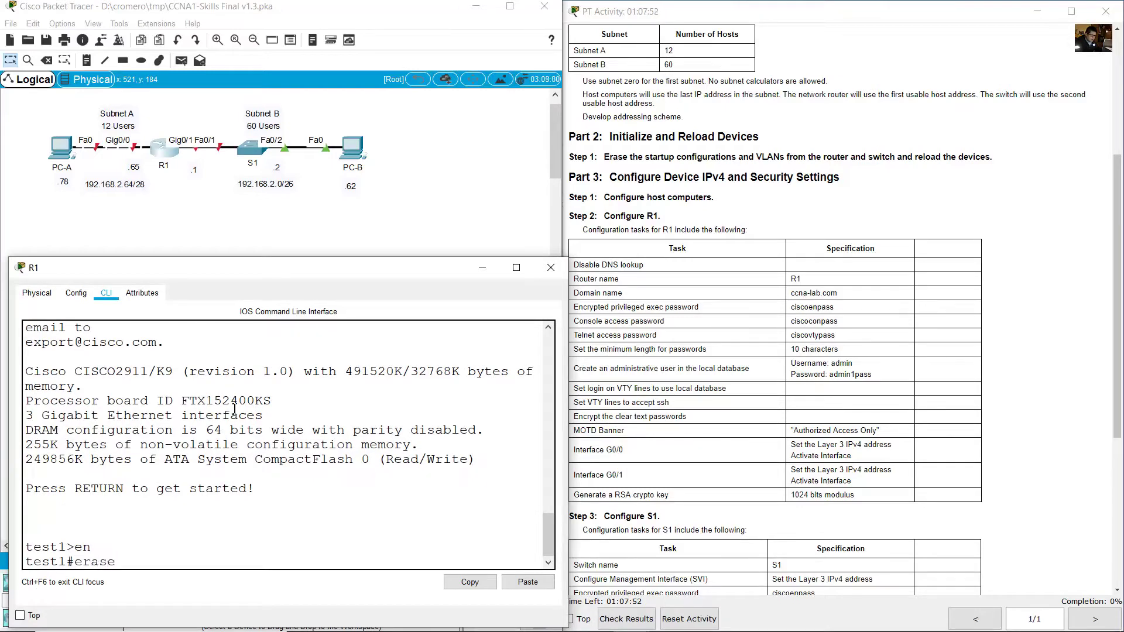
type("erase startup-config")
key("Return")
key("Return")
type("reload")
key("Return")
key("Return")
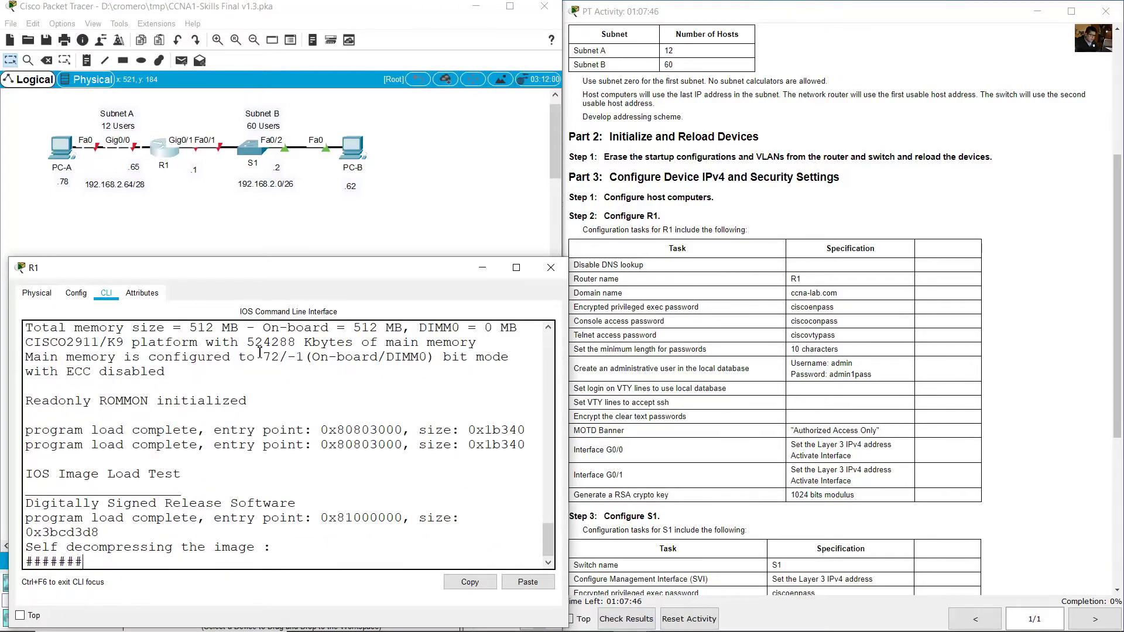
Open S1's CLI in a repositioned, enlarged window.
left_click(408, 184)
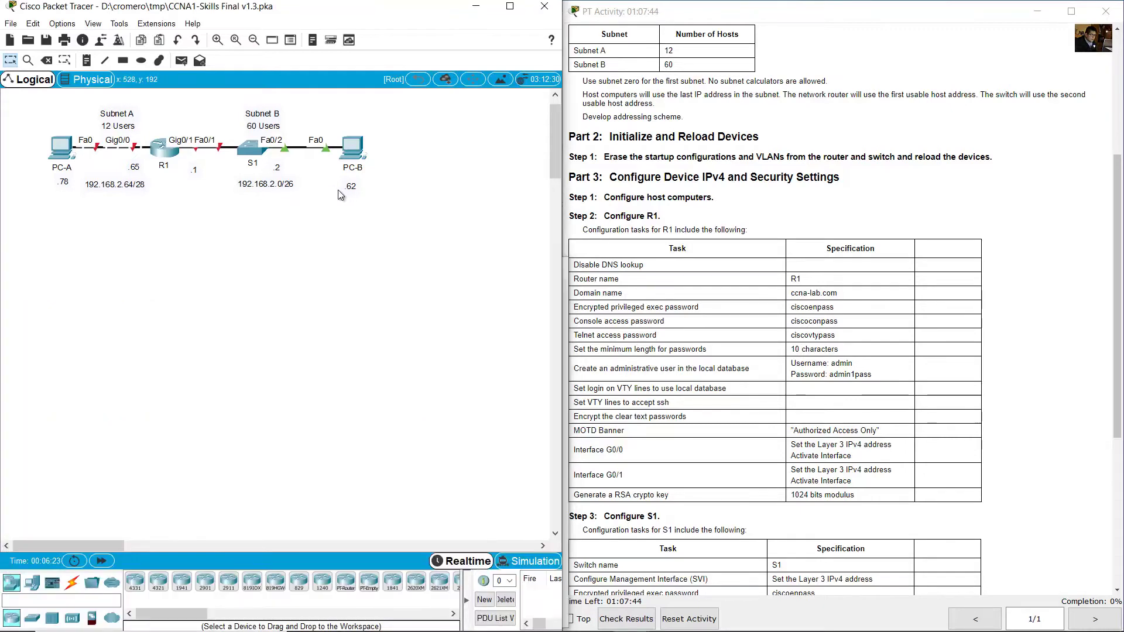
left_click(251, 148)
left_click_drag(477, 142, 97, 285)
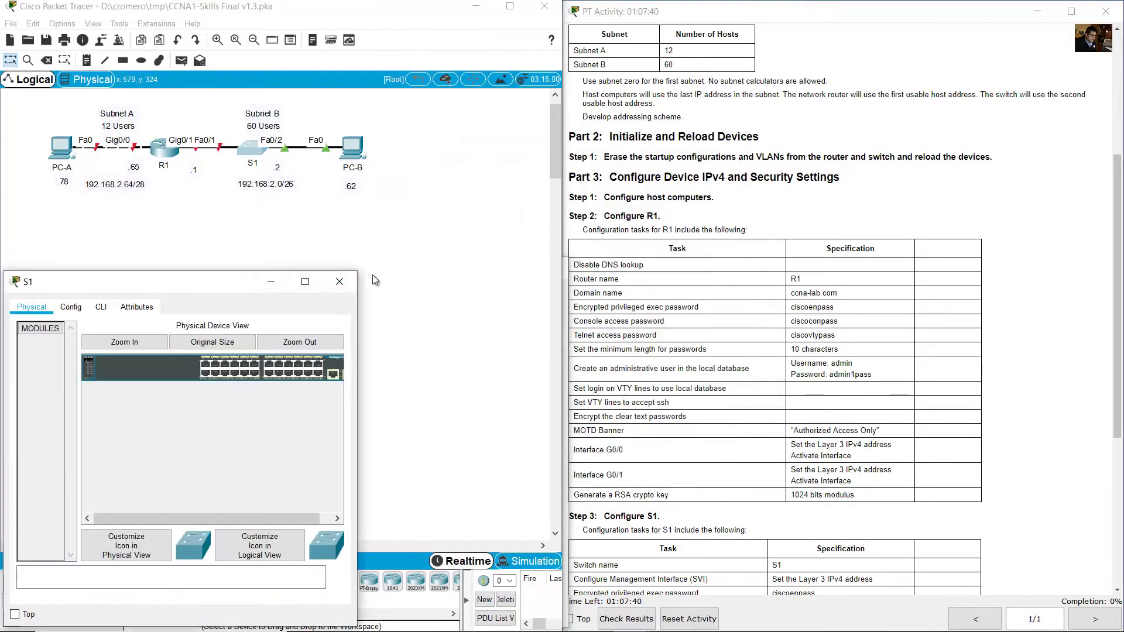
left_click_drag(363, 273, 571, 225)
left_click(101, 259)
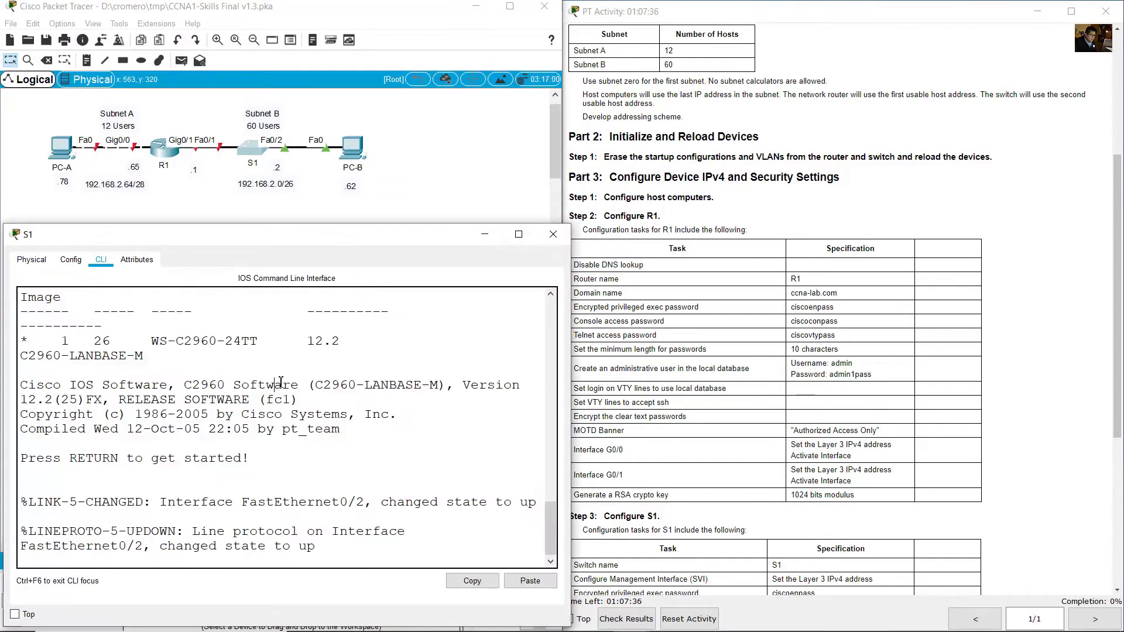
Erase S1's startup-config, delete vlan.dat, reload, and close the window.
key("Return")
type("conf t")
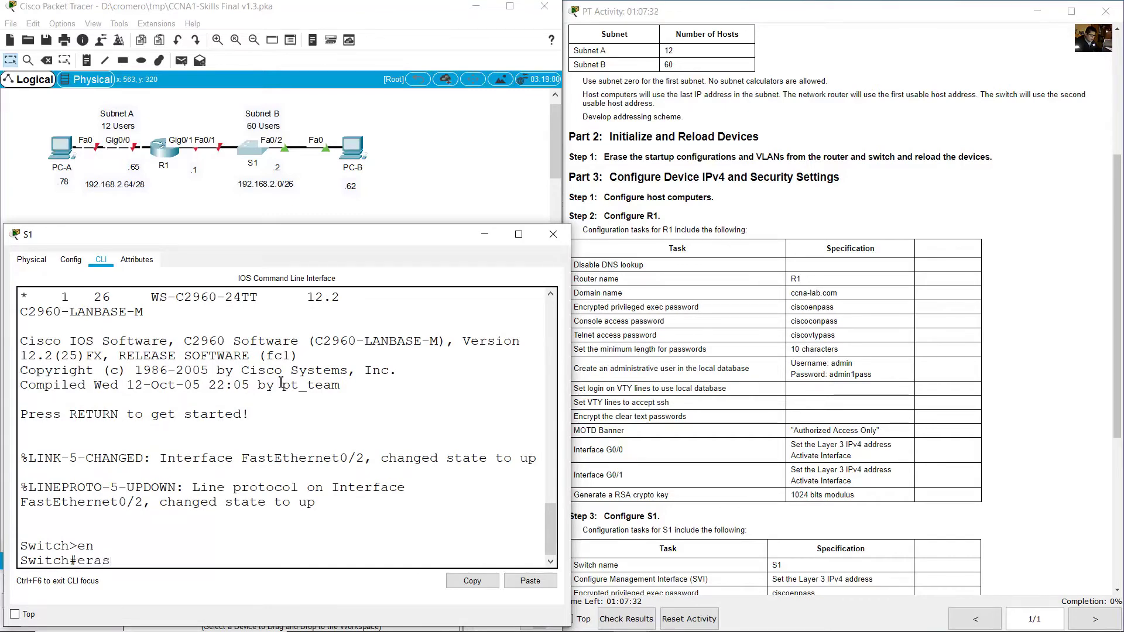
type("tartu")
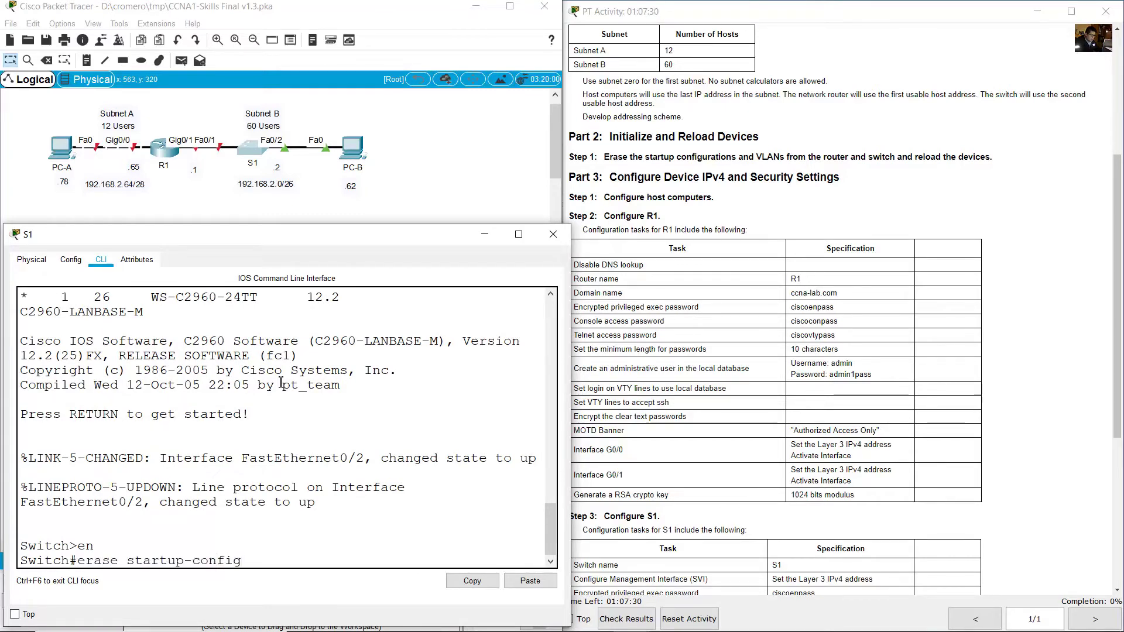
type("p-config")
key("Return")
key("Return")
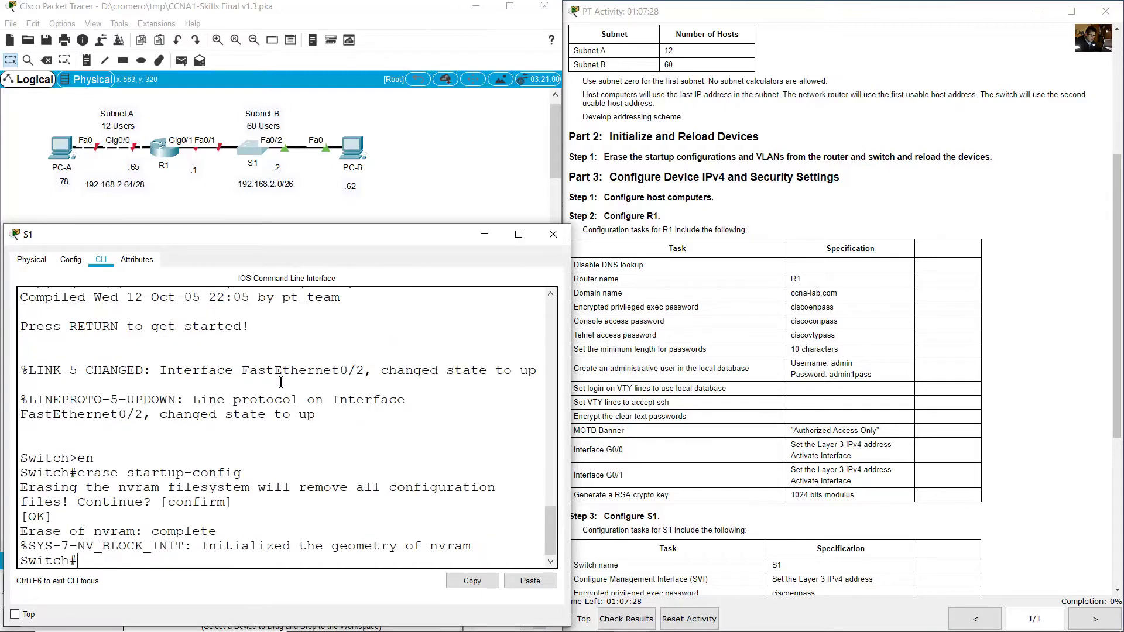
type("delete vlan-dat")
key("BackSpace")
key("BackSpace")
key("BackSpace")
key("BackSpace")
type(".dat")
key("Return")
key("Return")
key("Return")
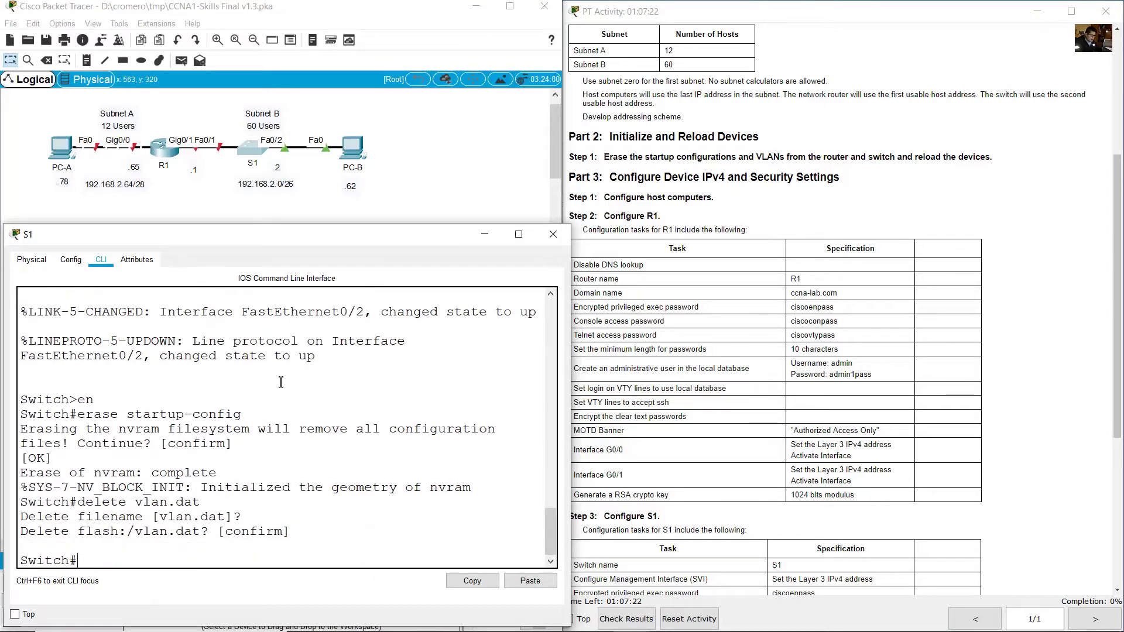
type("reload")
key("Return")
key("Return")
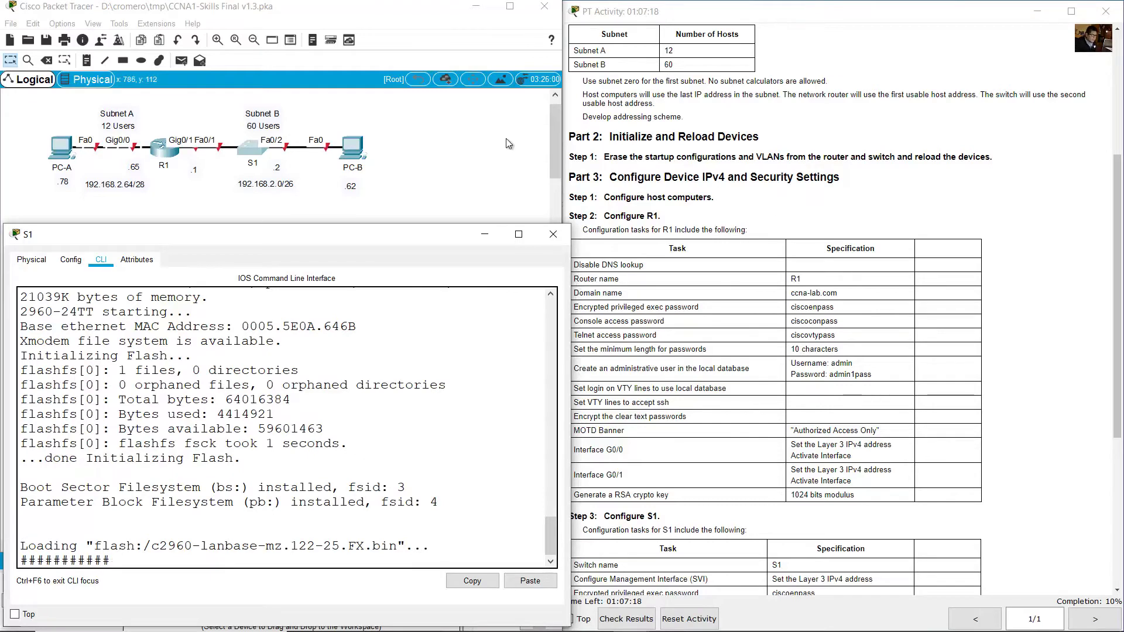
left_click(552, 234)
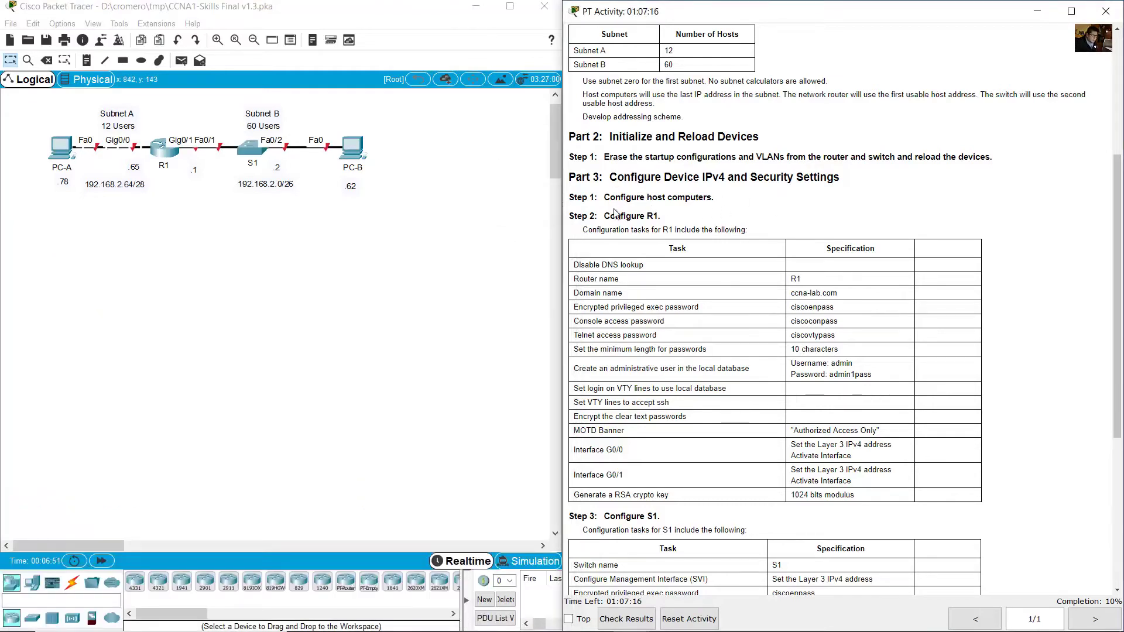
Review the Part 3 Configure host computers step in the instructions.
left_click_drag(611, 197, 720, 200)
left_click(644, 194)
left_click_drag(617, 180, 851, 181)
left_click(849, 177)
left_click_drag(599, 195, 720, 198)
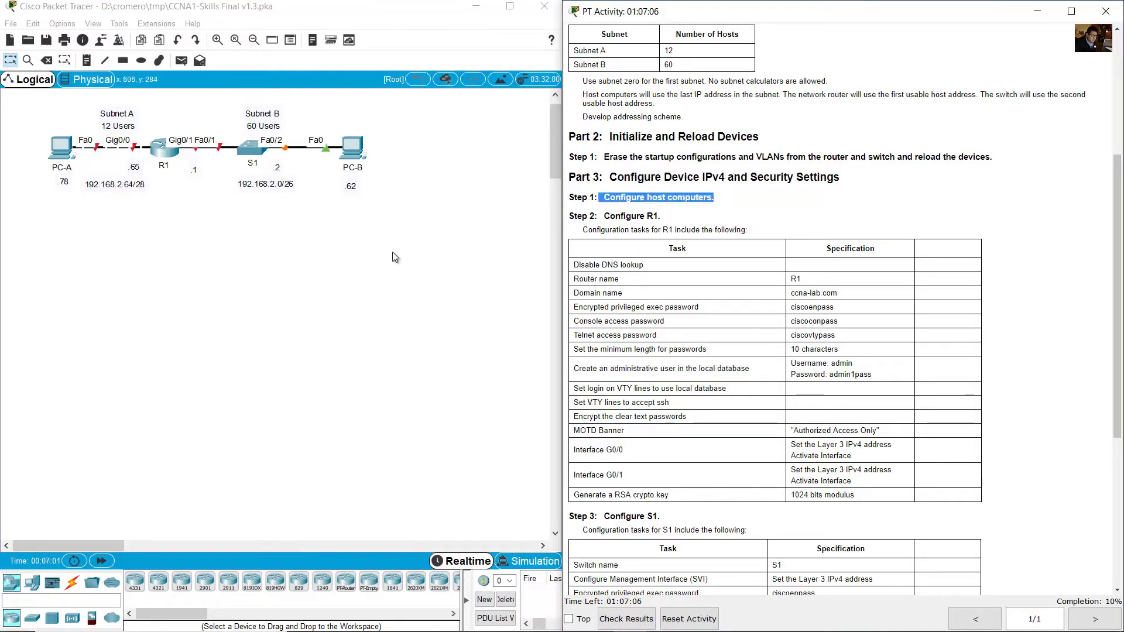
Give PC-A IPv4 192.168.2.78, mask 255.255.255.240 and gateway 192.168.2.65.
left_click(277, 254)
left_click(61, 148)
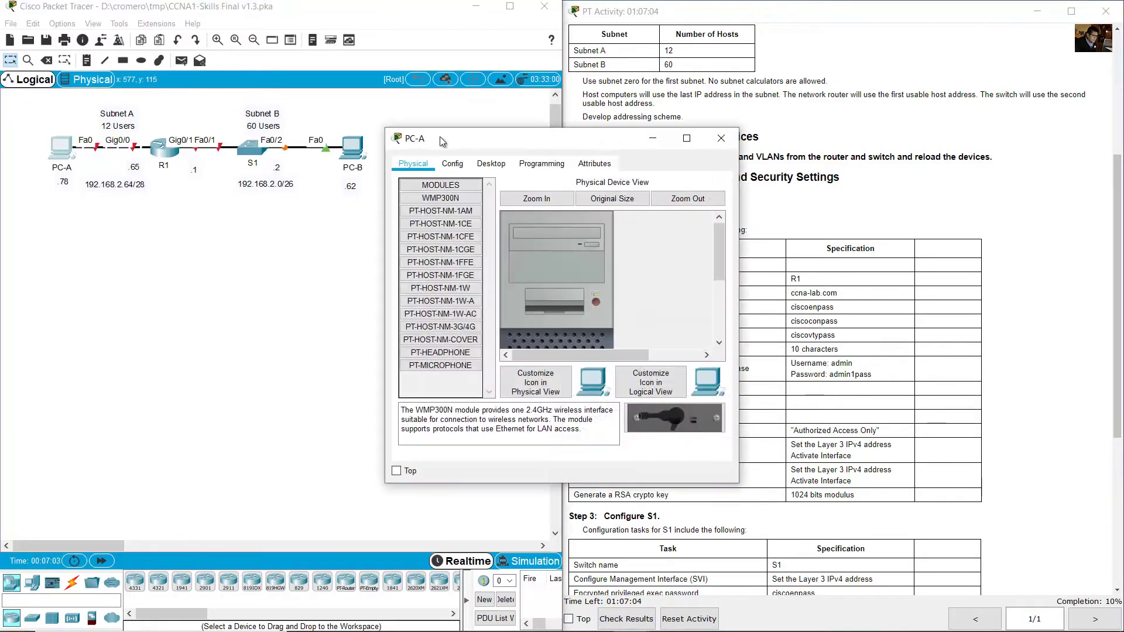
left_click(479, 165)
left_click(439, 217)
left_click(579, 250)
type("192.1")
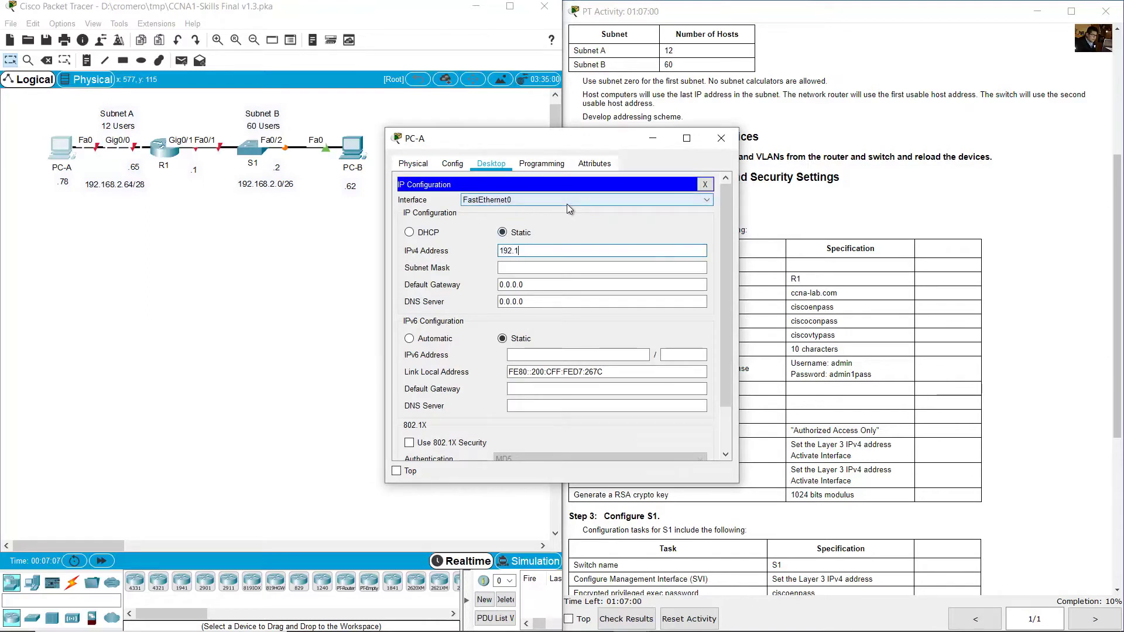
type("68.2.78")
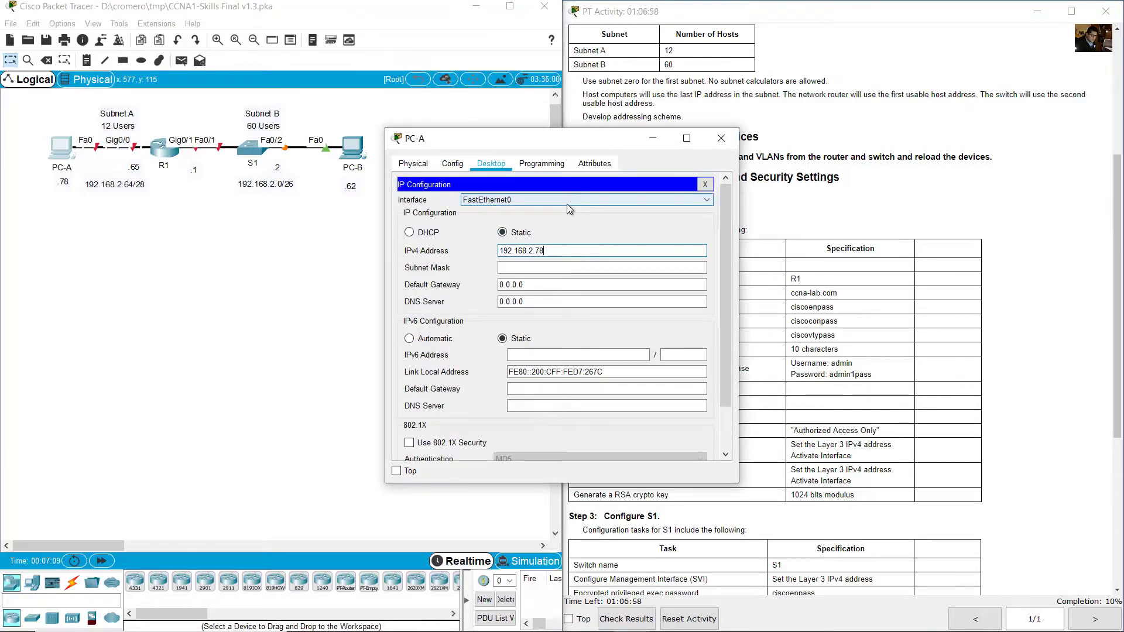
key("Tab")
key("BackSpace")
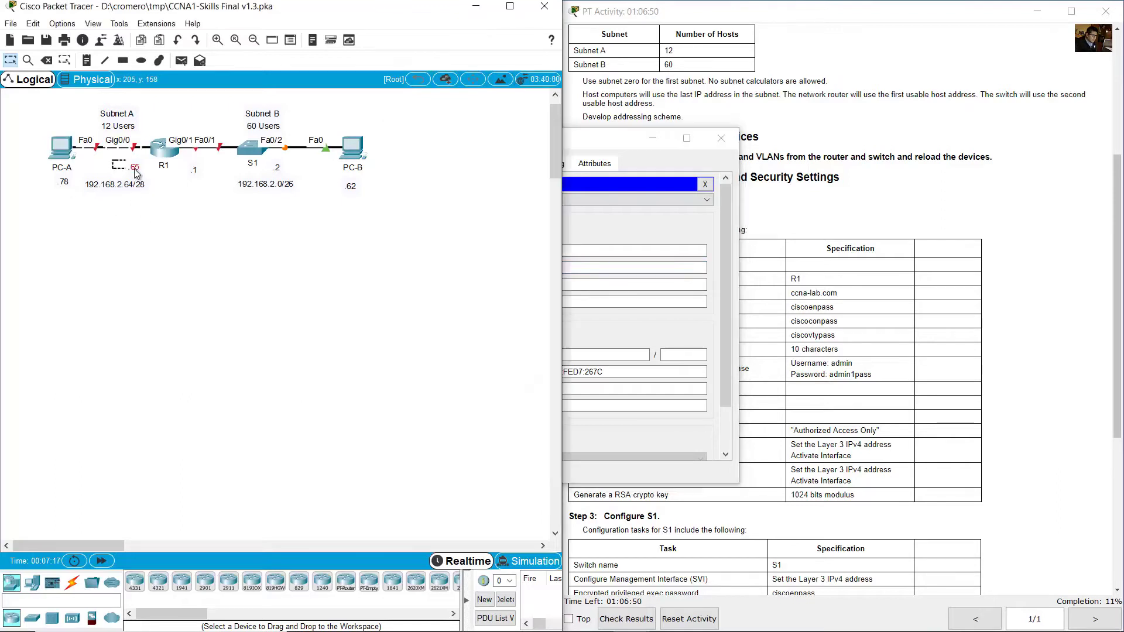
left_click(580, 286)
left_click_drag(579, 287, 491, 290)
type("192.16")
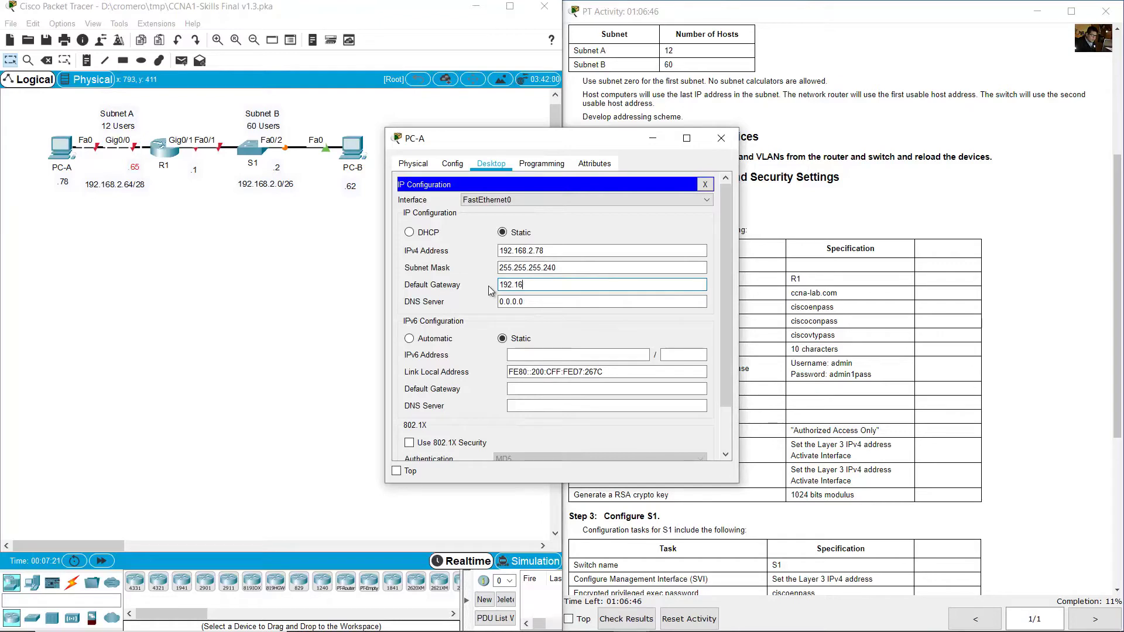
type("8.2.65")
Close PC-A and enter IPv4 address 192.168.2.62 in PC-B's IP Configuration.
left_click(721, 138)
left_click(361, 152)
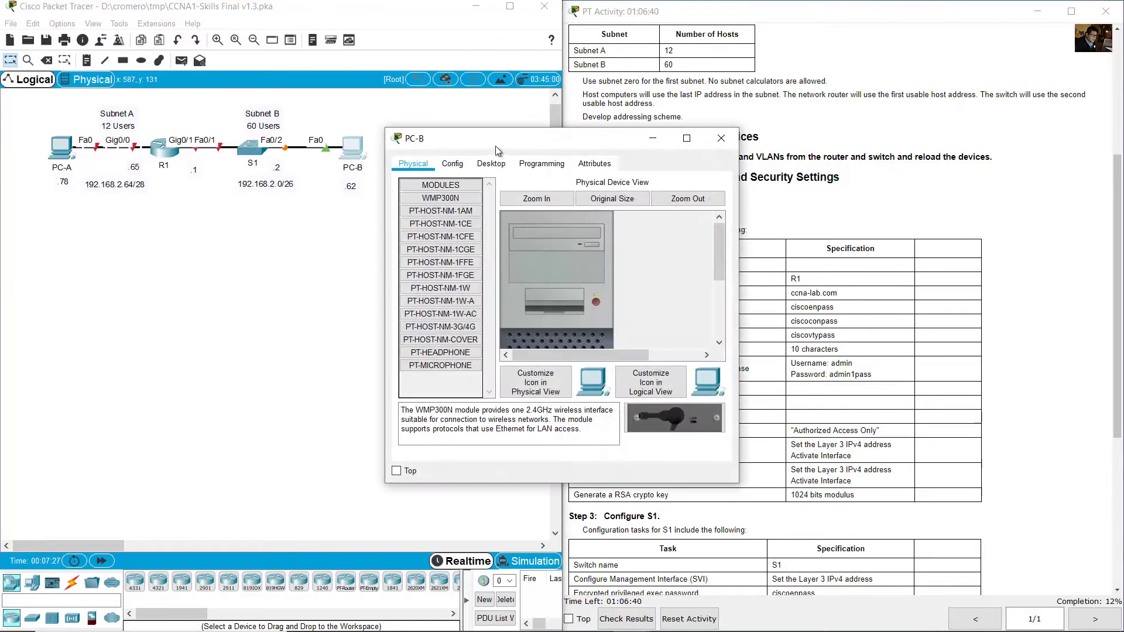
left_click_drag(498, 143, 503, 191)
left_click(503, 202)
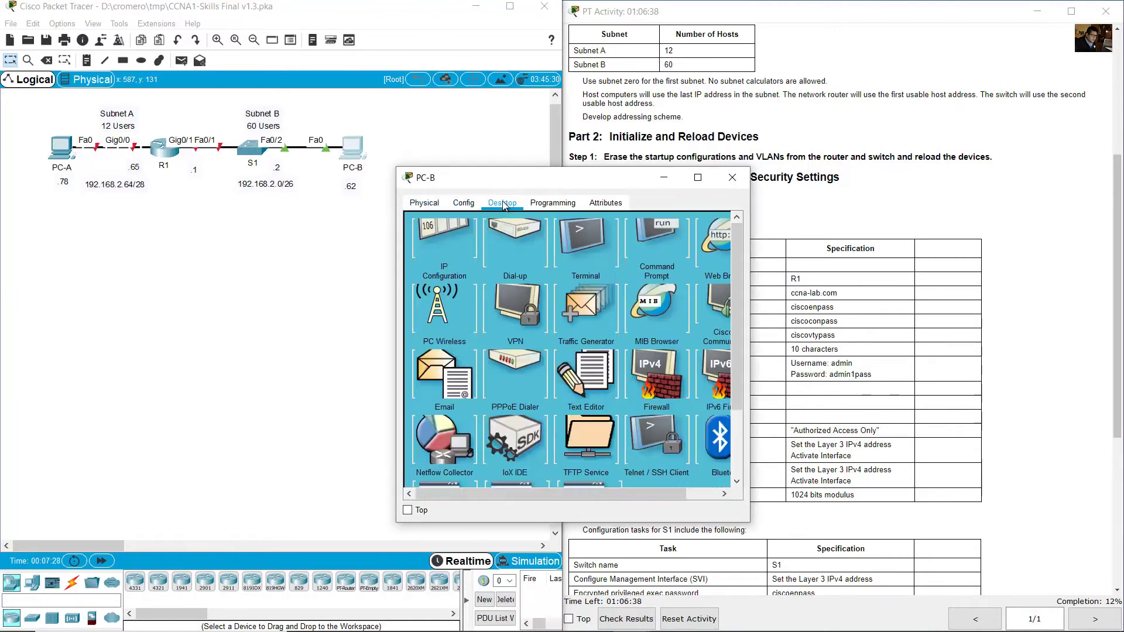
left_click(448, 252)
left_click(552, 288)
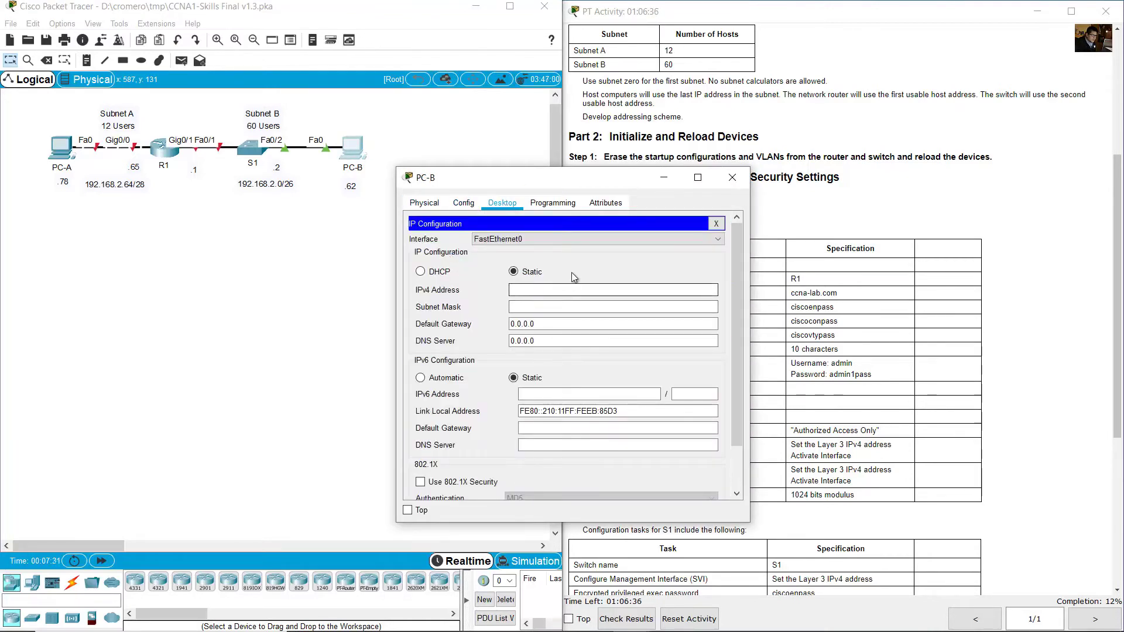
type("192.16")
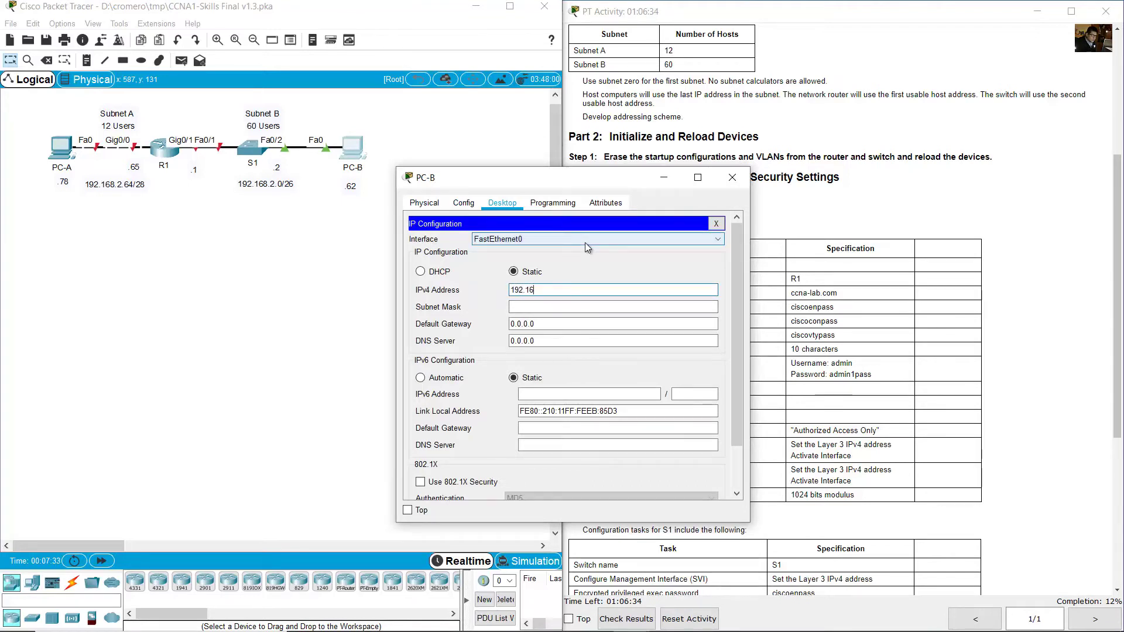
type("8.2.62")
Set PC-B's mask to 255.255.255.192 and its gateway to R1's 192.168.2.1.
left_click(542, 306)
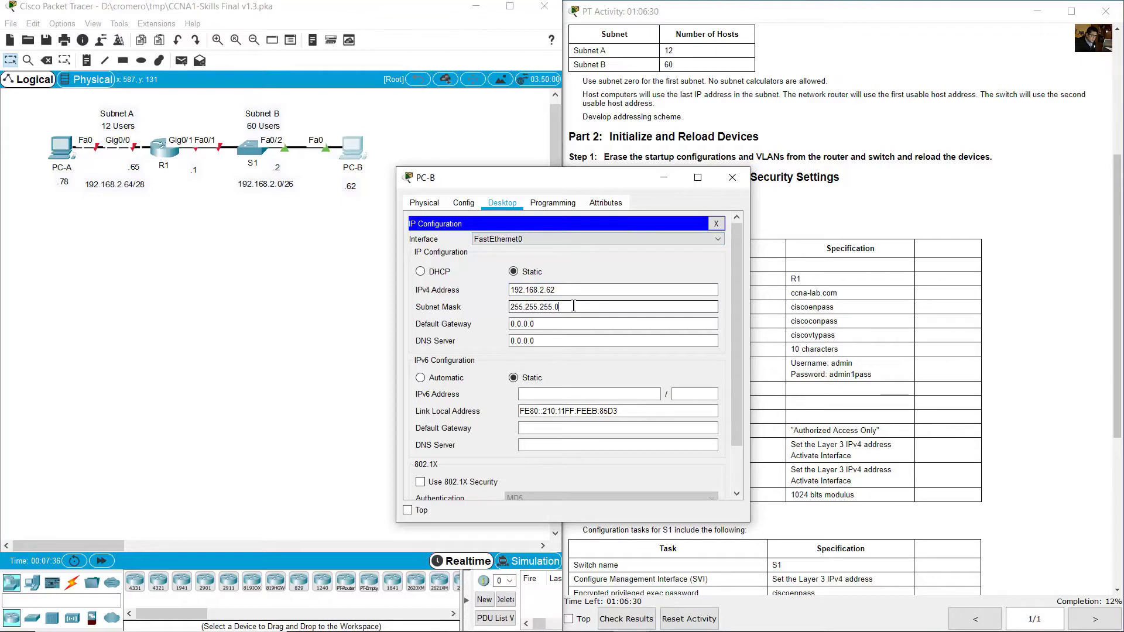
type("192")
key("Tab")
left_click(413, 119)
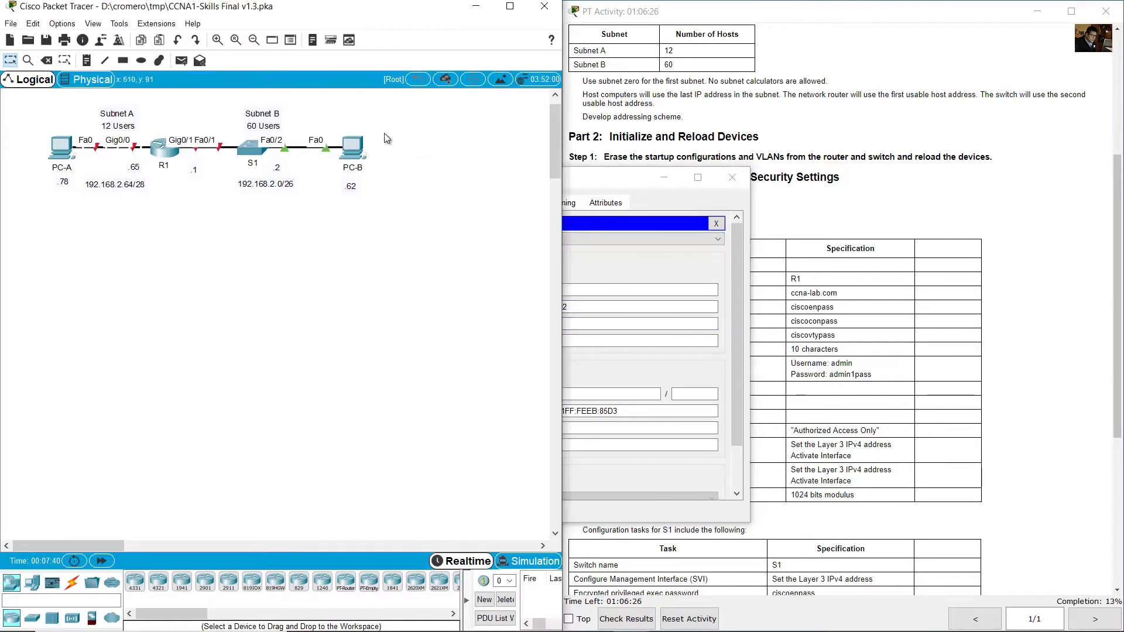
left_click_drag(200, 196, 187, 157)
left_click(631, 326)
key("ctrl+a")
type("192.168.2.1")
Close PC-B's settings, open R1's command line and decline the initial configuration dialog.
left_click(731, 177)
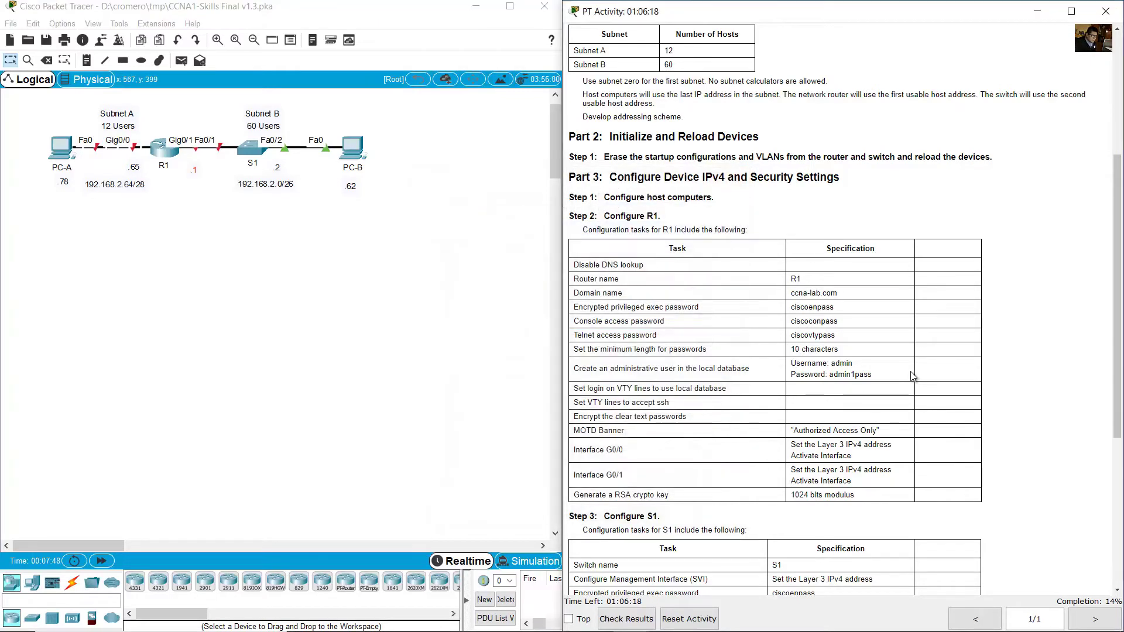
scroll(911, 374, "down", 3)
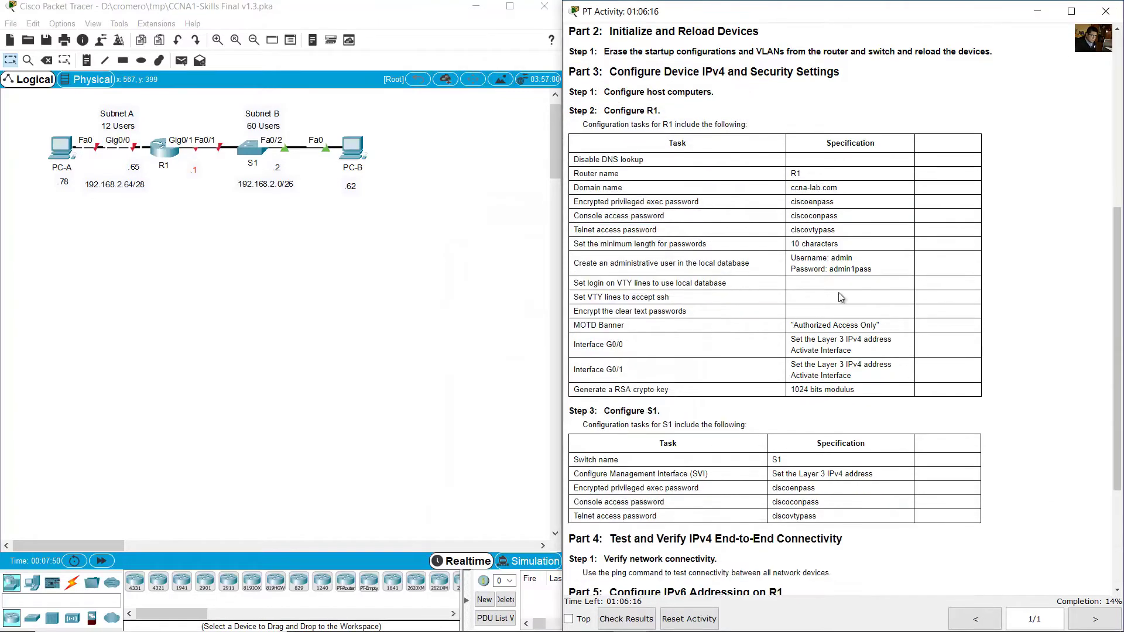
left_click_drag(604, 110, 668, 109)
left_click(155, 157)
left_click(156, 157)
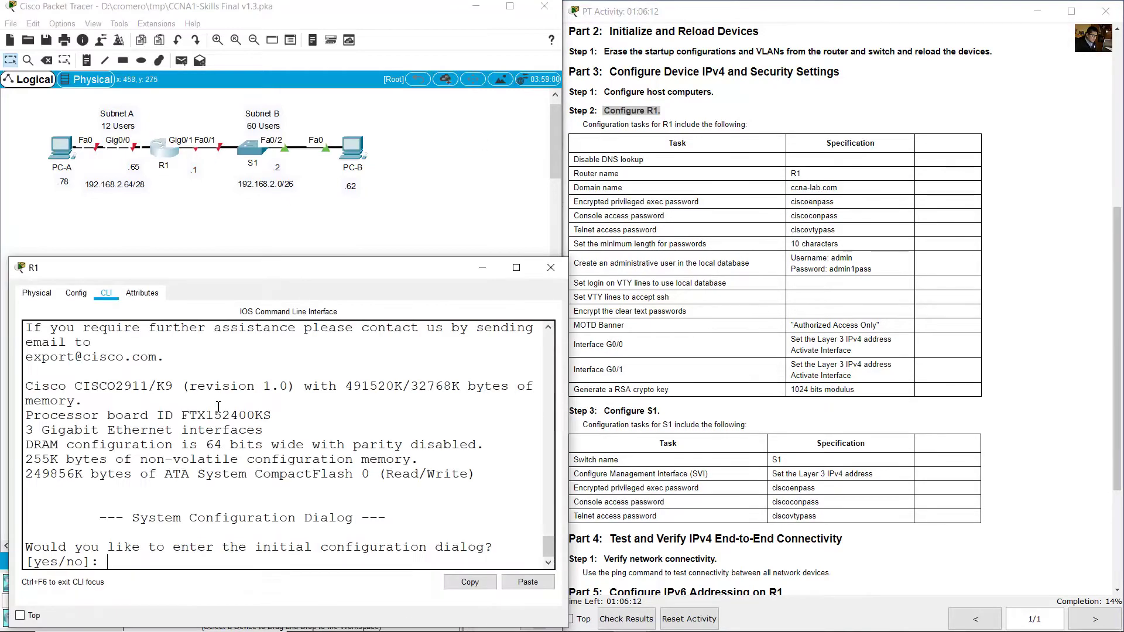
left_click_drag(214, 474, 222, 474)
left_click_drag(41, 550, 443, 550)
left_click(413, 565)
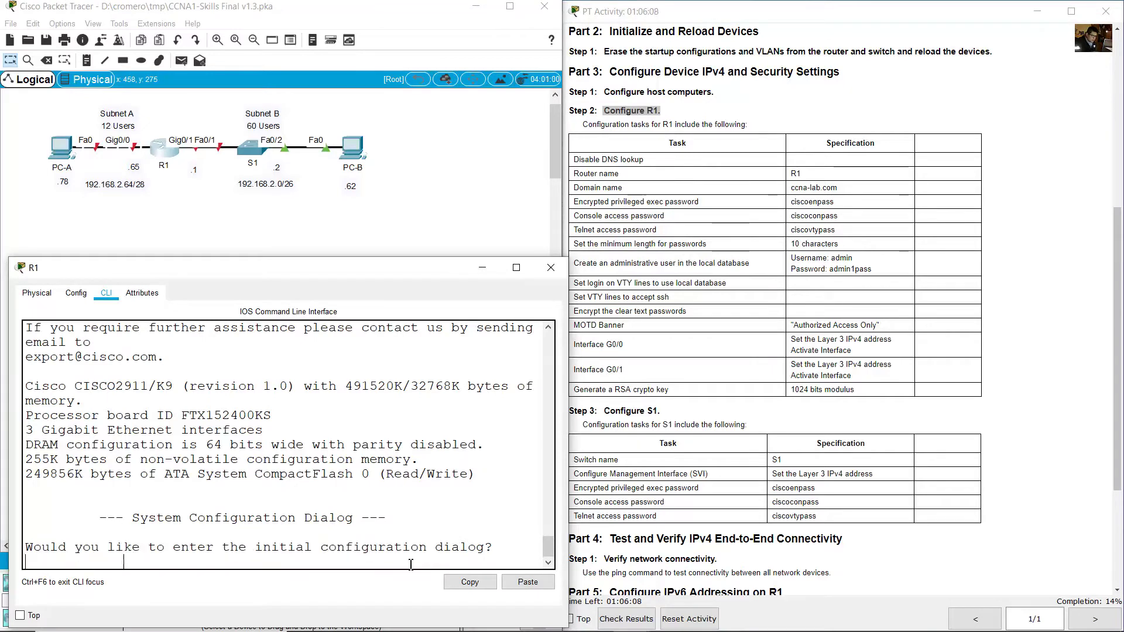
type("no")
key("Return")
key("Return")
Enter global configuration mode on R1 and disable DNS lookup with 'no ip domain lookup'.
type("en")
key("Return")
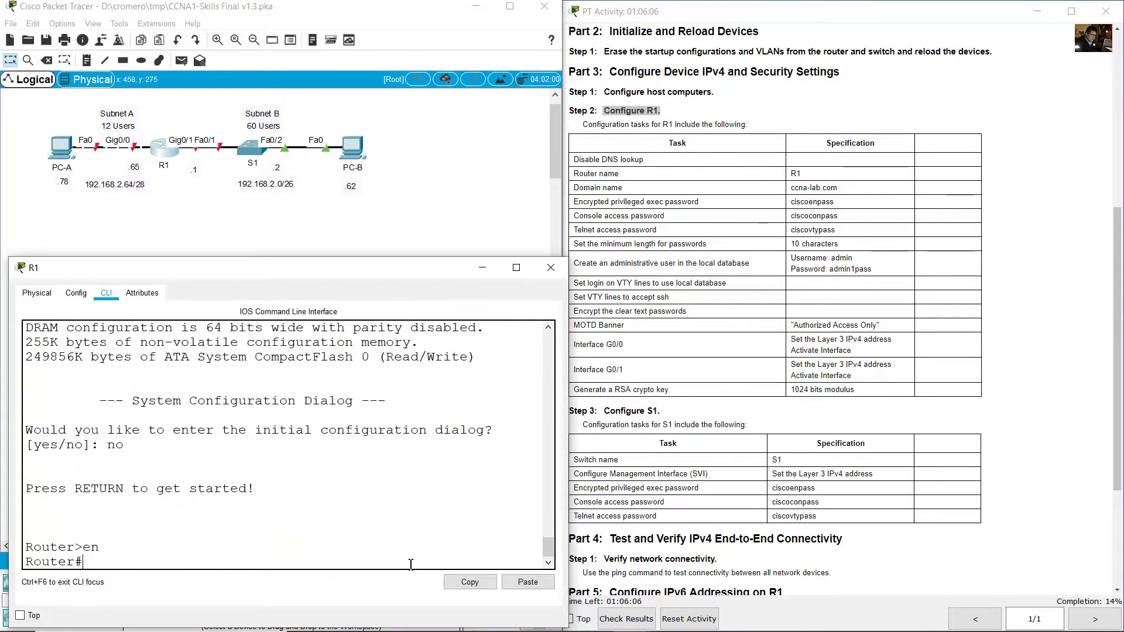
type("conf term")
key("Return")
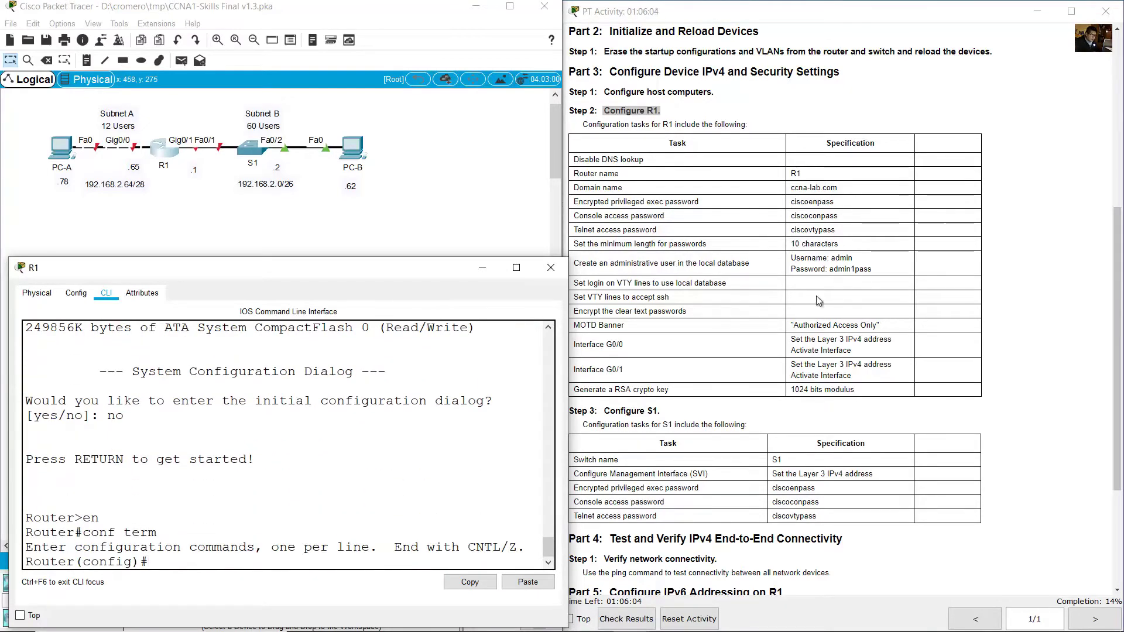
left_click(585, 175)
left_click_drag(573, 159, 643, 159)
left_click(258, 439)
type("no ip domain lookup")
key("Return")
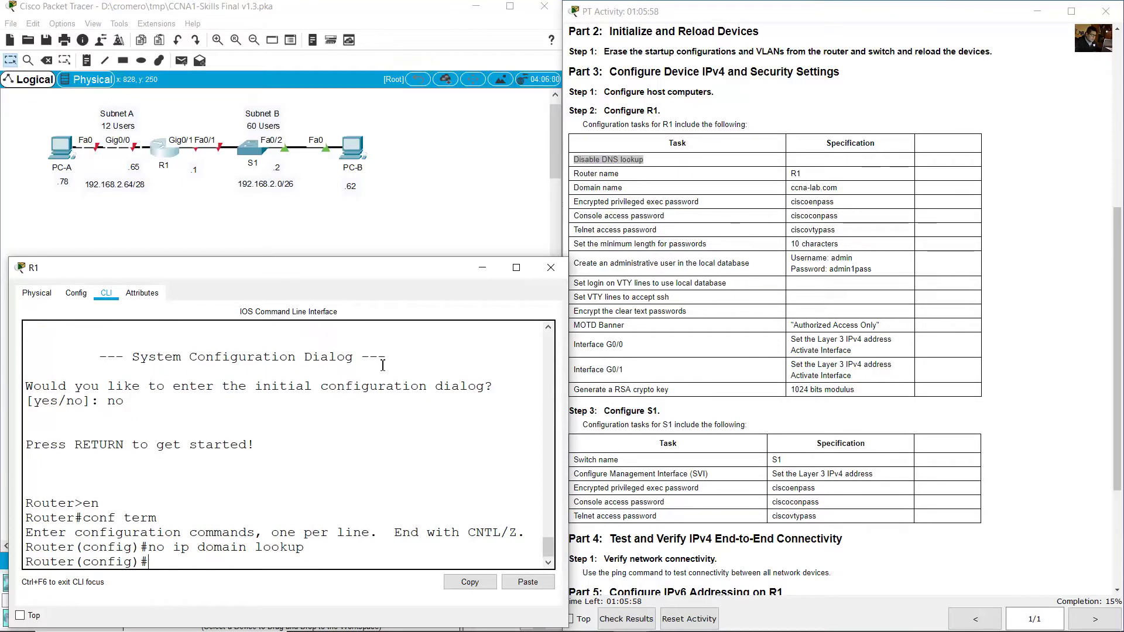
Name the router R1 and set its domain name to ccna-lab.com.
left_click_drag(597, 174, 801, 174)
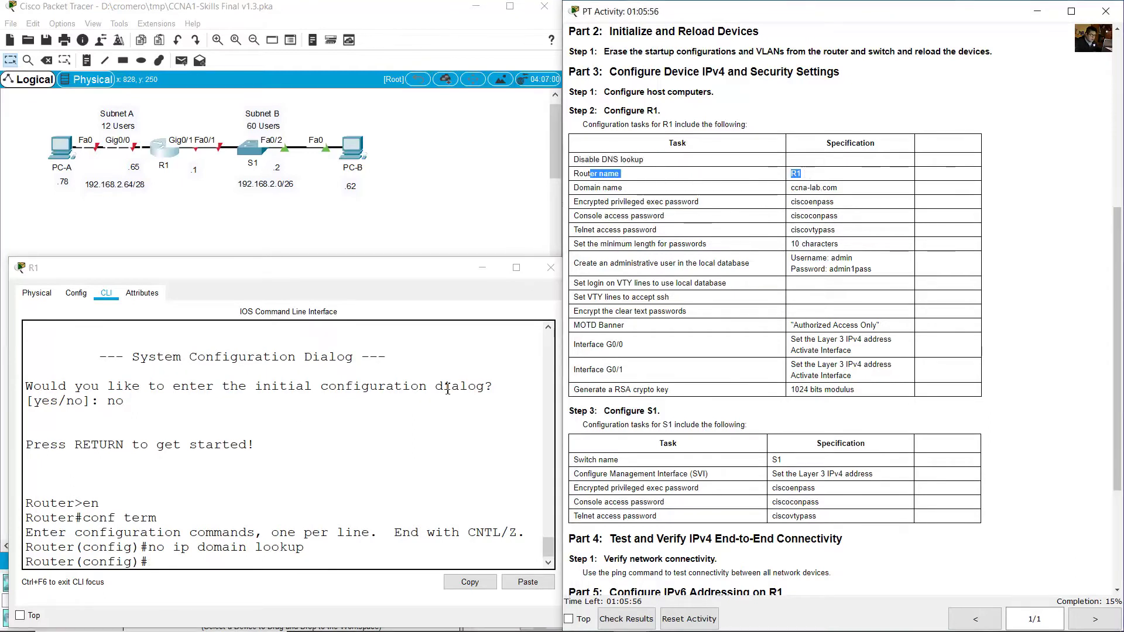
left_click(357, 561)
type("hostname R1")
key("Return")
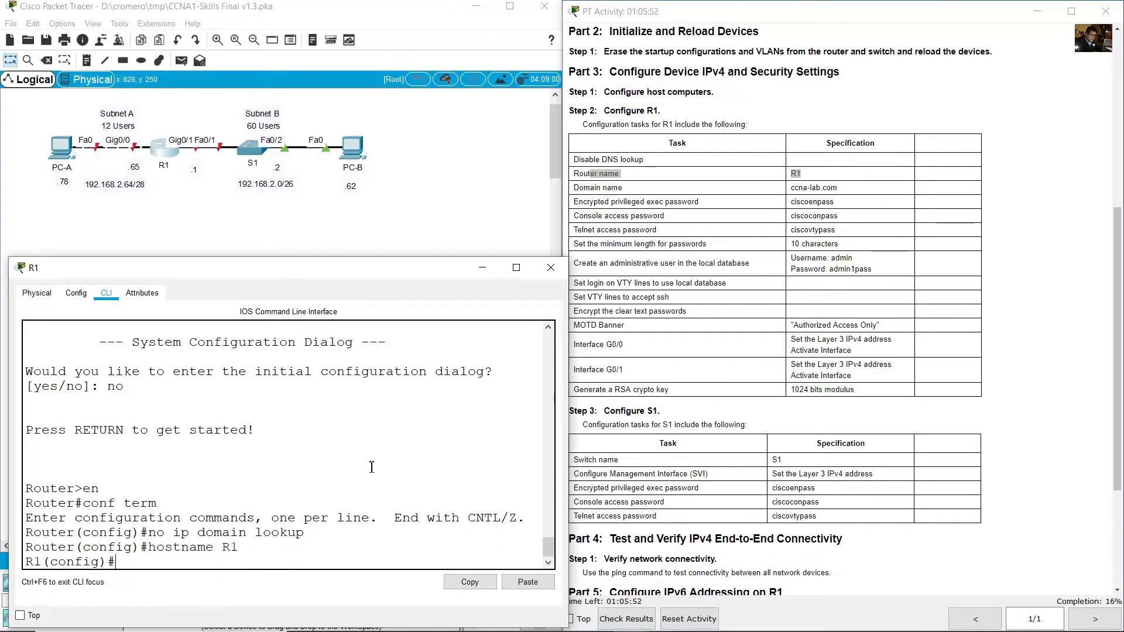
left_click_drag(578, 187, 838, 188)
left_click(286, 486)
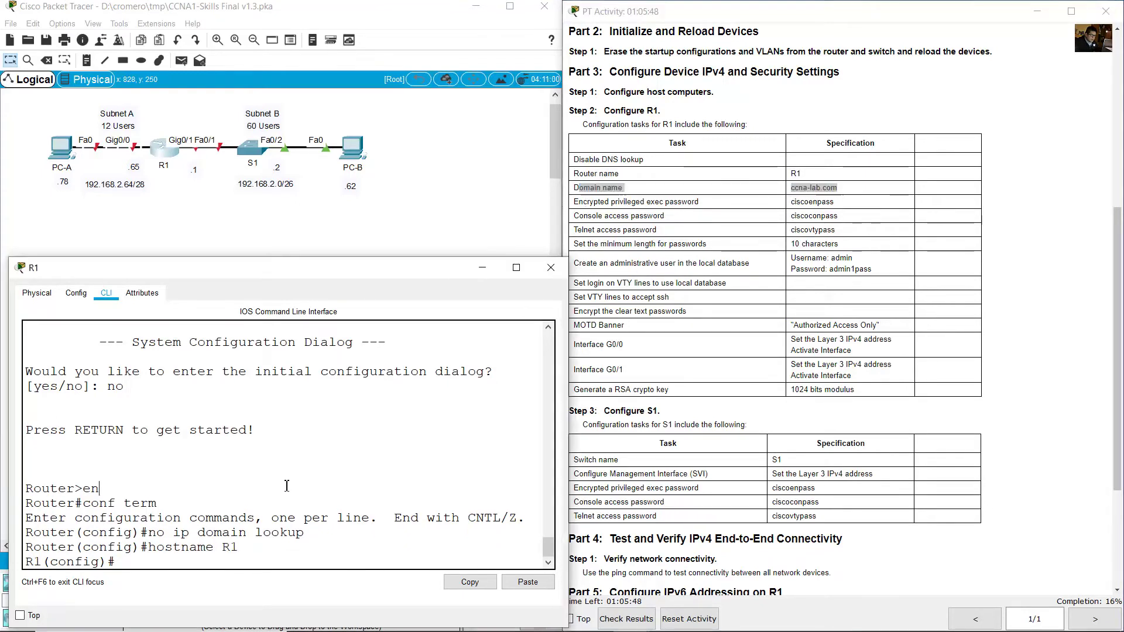
type("ip domain-")
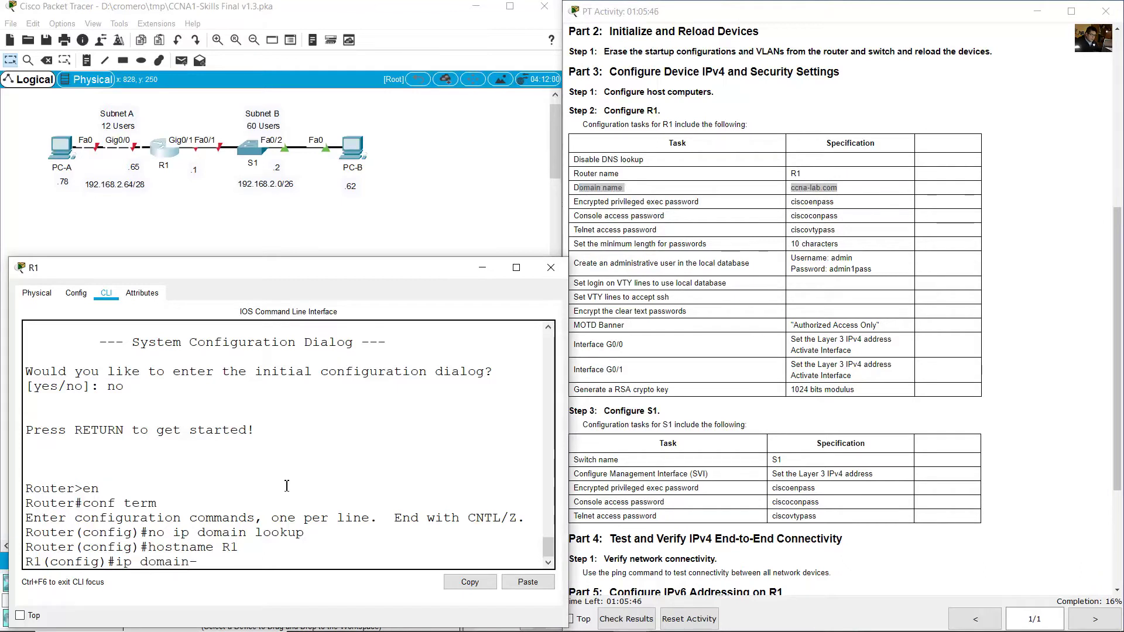
type("name ccna-lab.com")
key("Return")
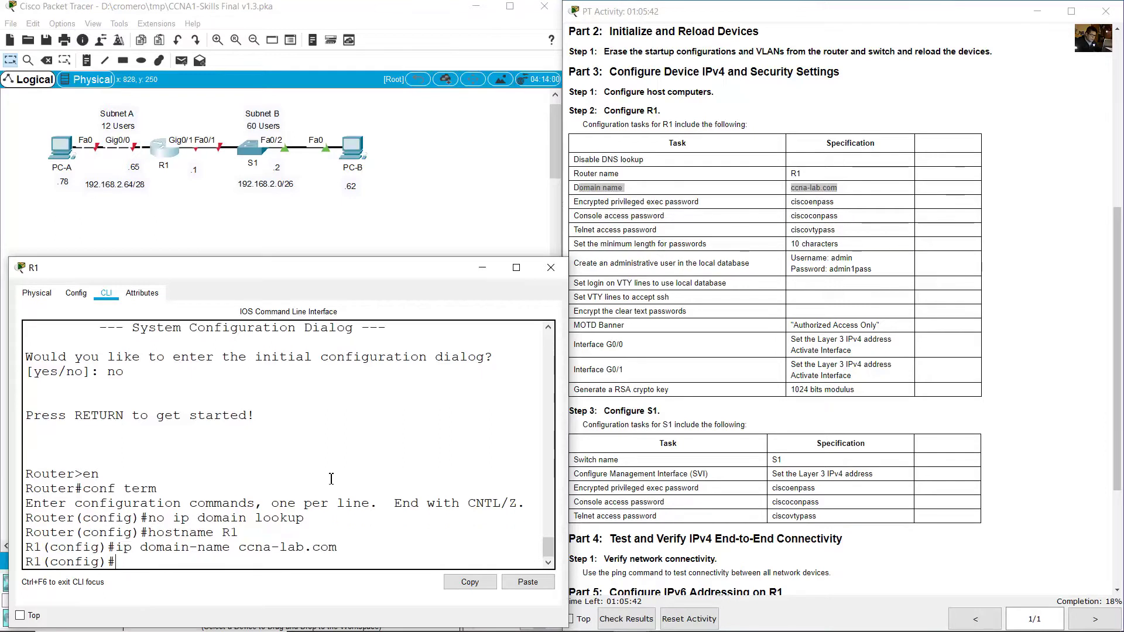
Set R1's encrypted privileged exec password with enable secret.
left_click(606, 216)
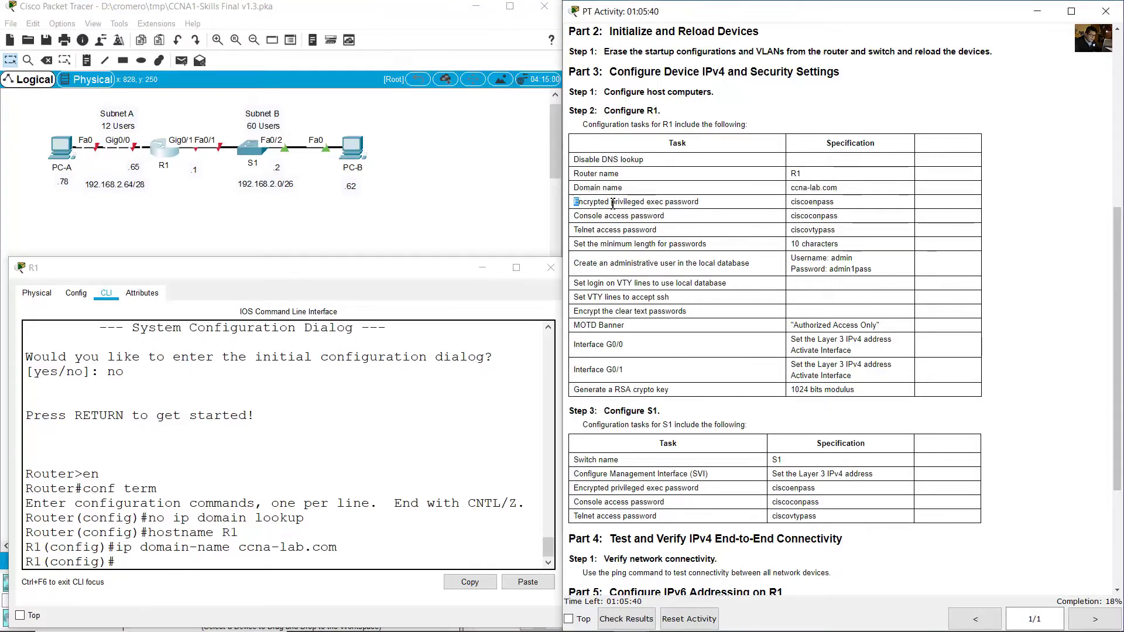
left_click_drag(574, 202, 836, 205)
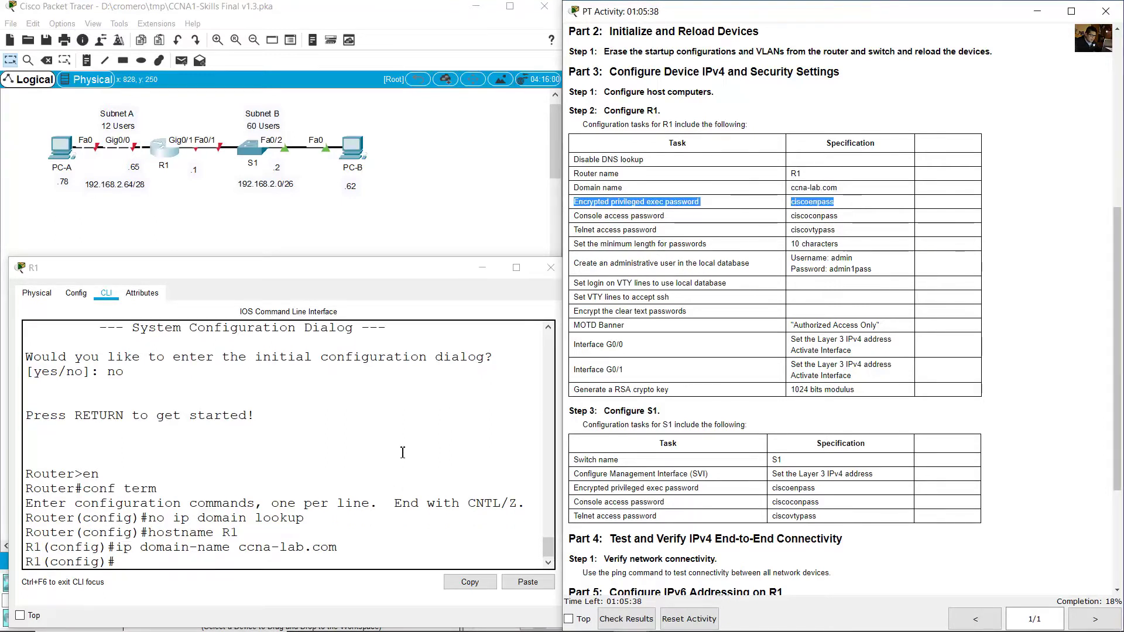
left_click(402, 452)
type("enable secret ciscoenp")
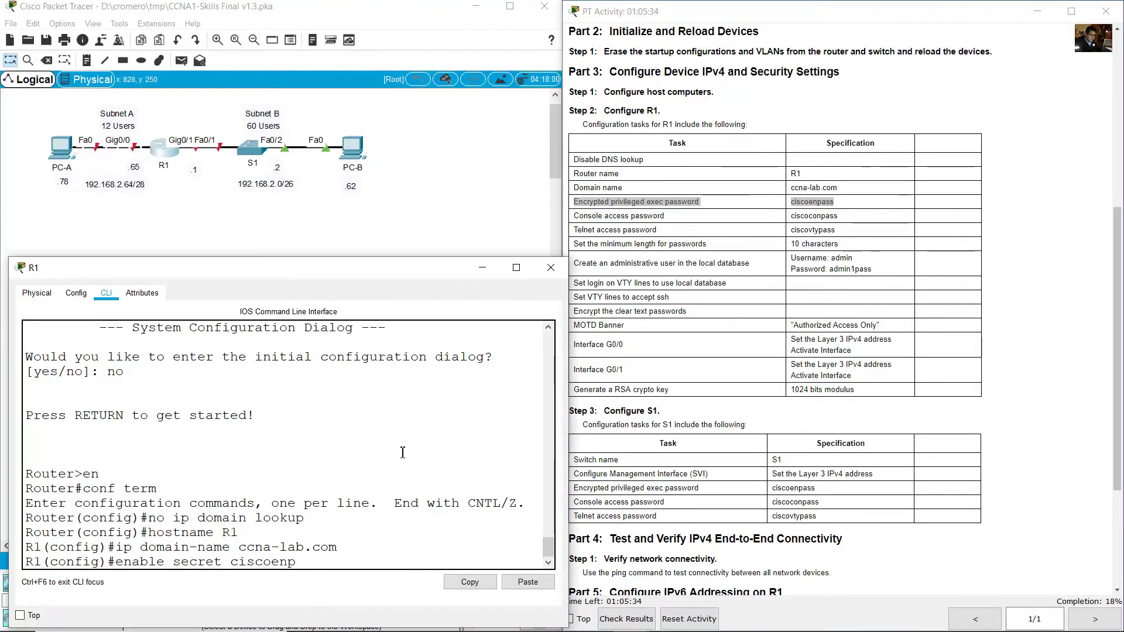
type("ass")
key("Return")
Give console line 0 its password and require login.
left_click(766, 327)
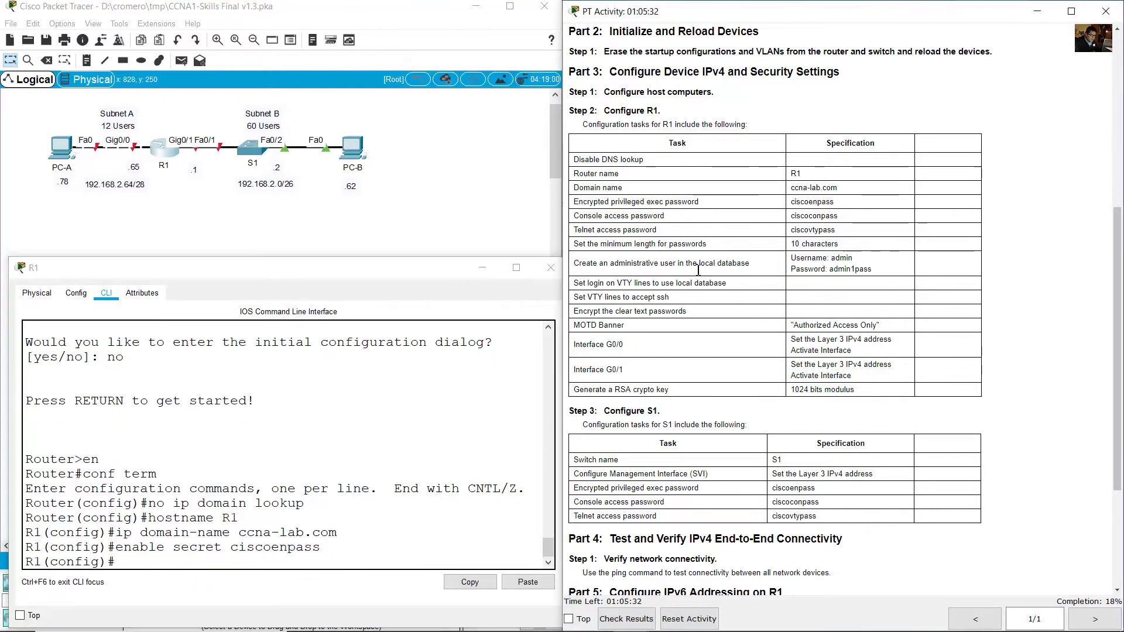
left_click_drag(636, 219, 845, 218)
left_click(336, 519)
type("line console 0")
key("Return")
type("password")
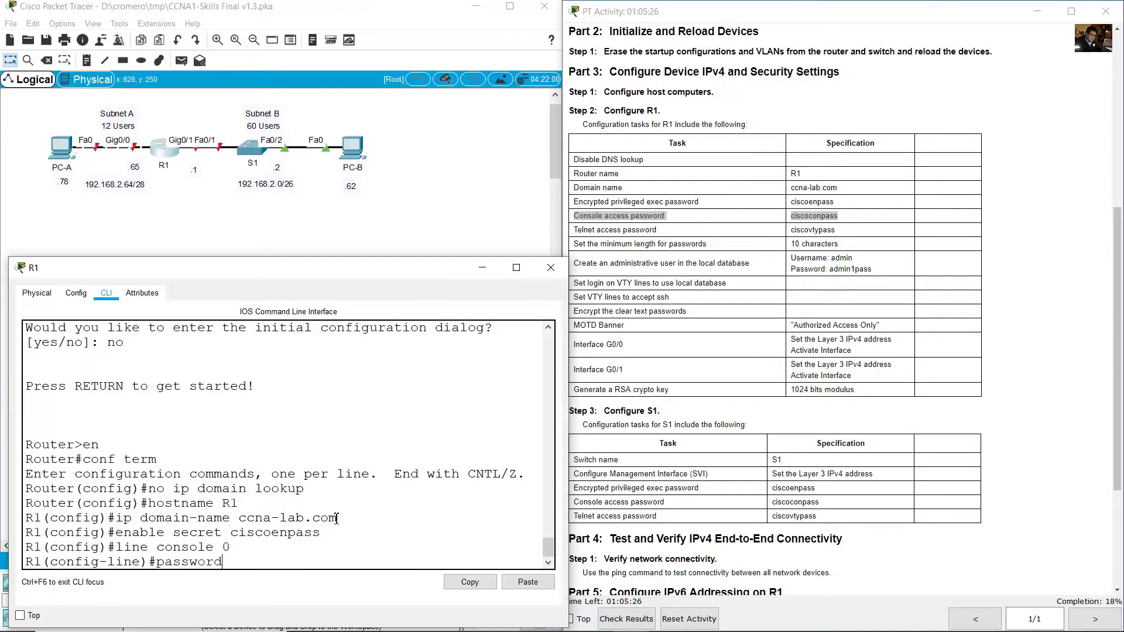
type(" ciscoconpass")
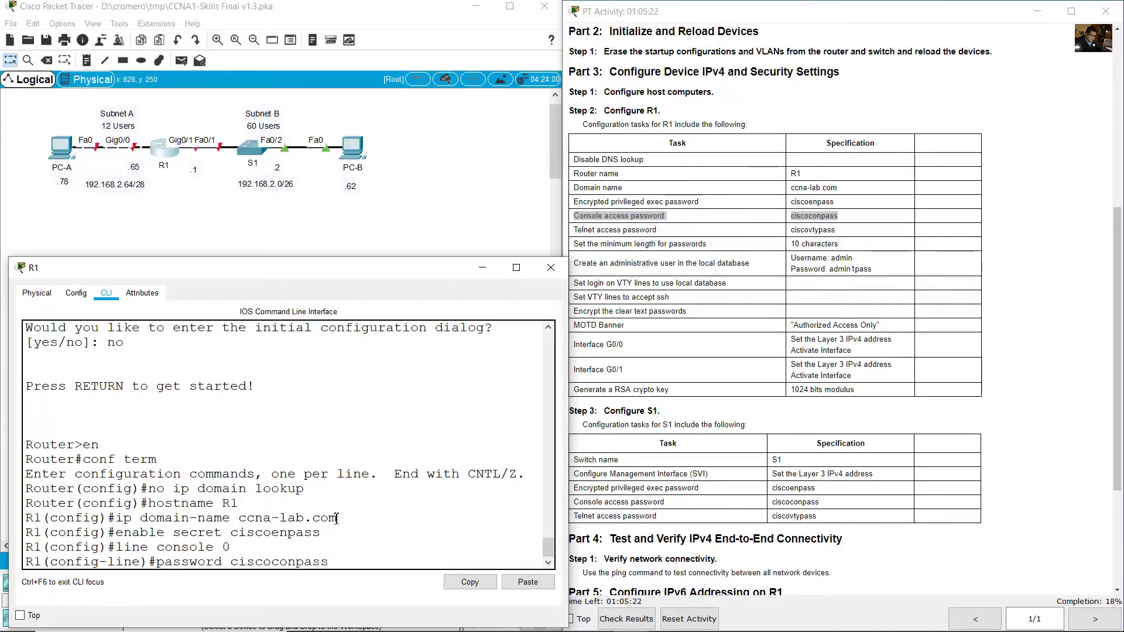
key("Return")
type("login")
key("Return")
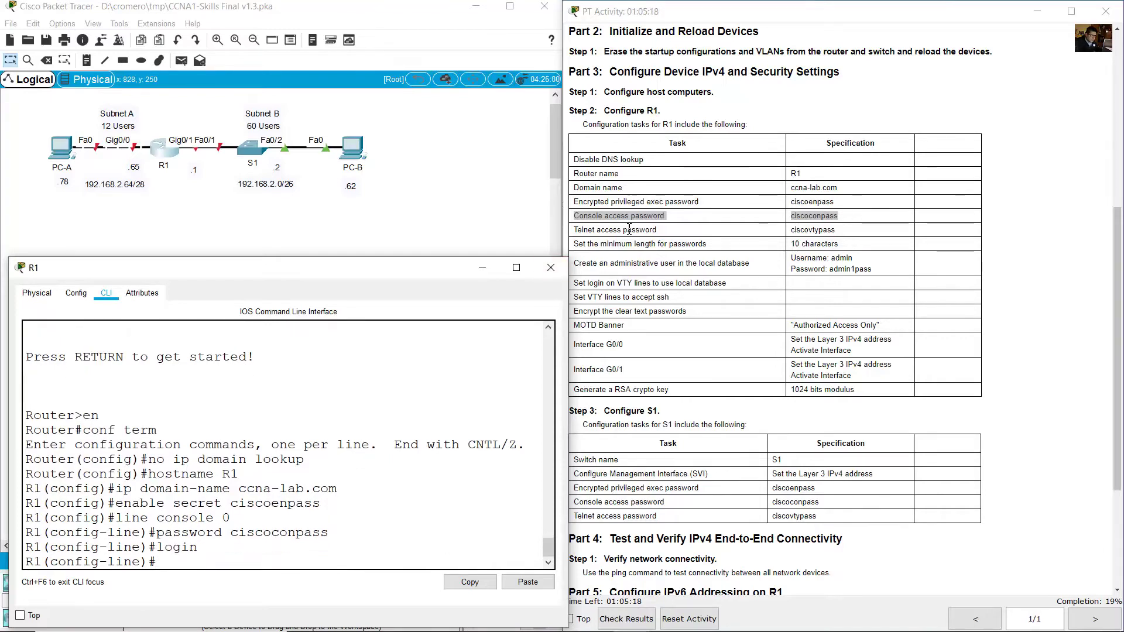
Give VTY lines 0 15 their Telnet password, fixing a typo, and require login.
left_click(629, 228)
left_click_drag(628, 229, 841, 232)
left_click(216, 545)
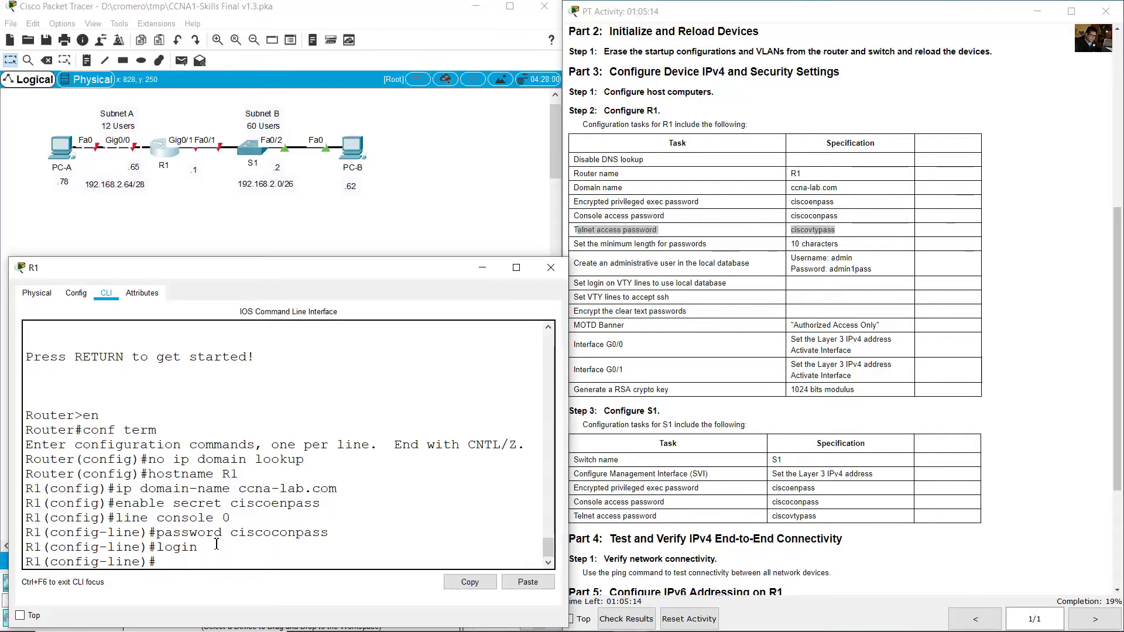
type("line vty 0 15")
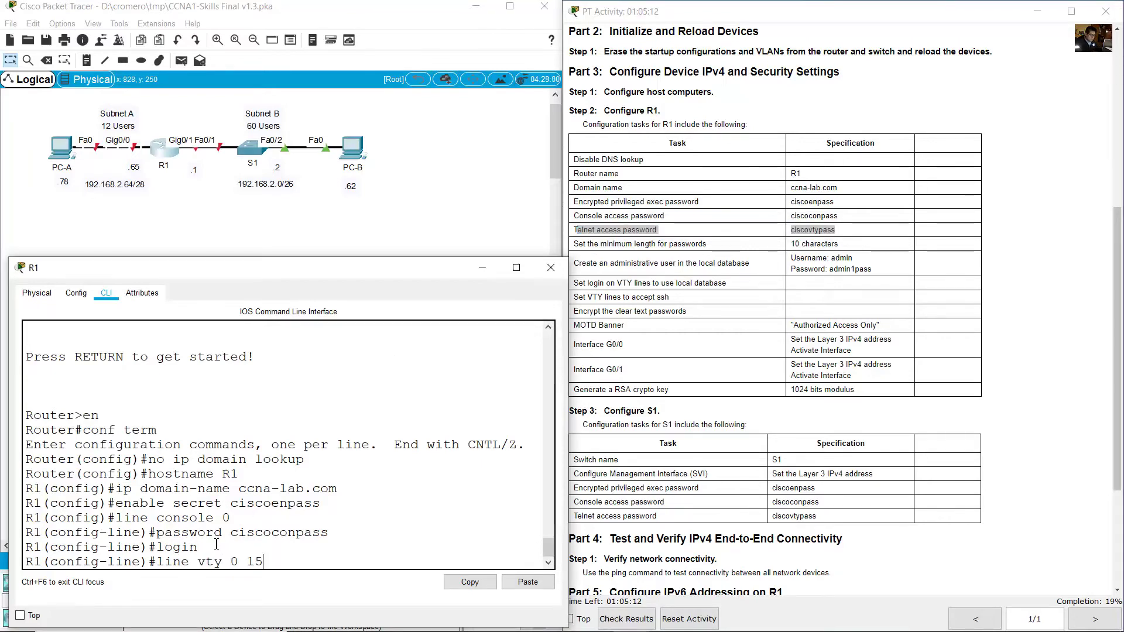
key("Return")
type("password ciscvtypass")
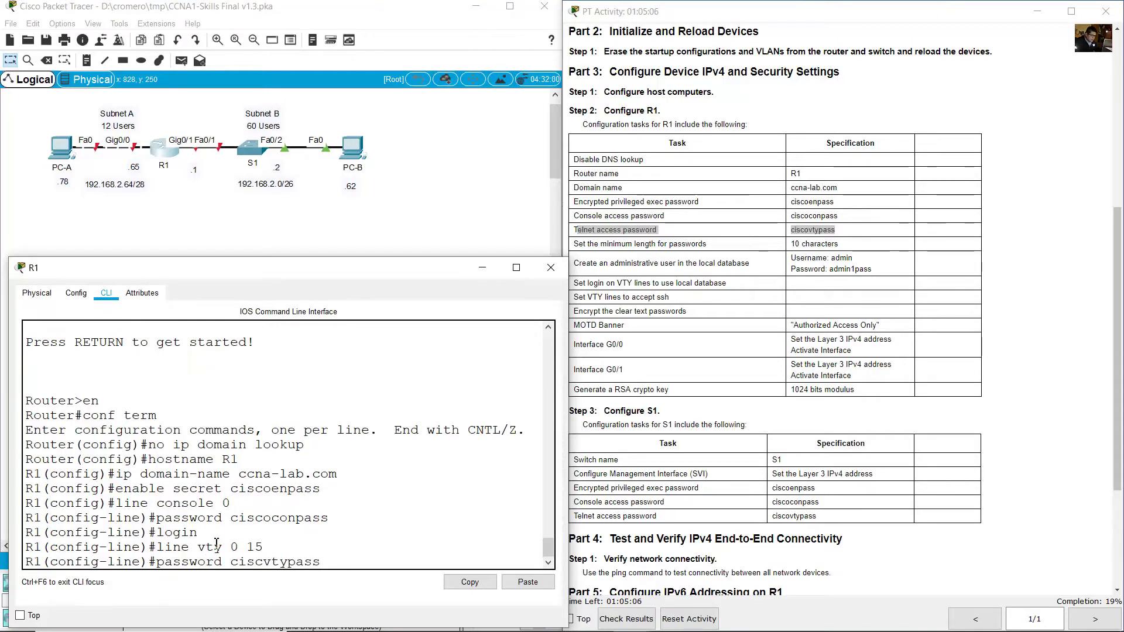
key("Left")
type("o")
key("Return")
type("login")
key("Return")
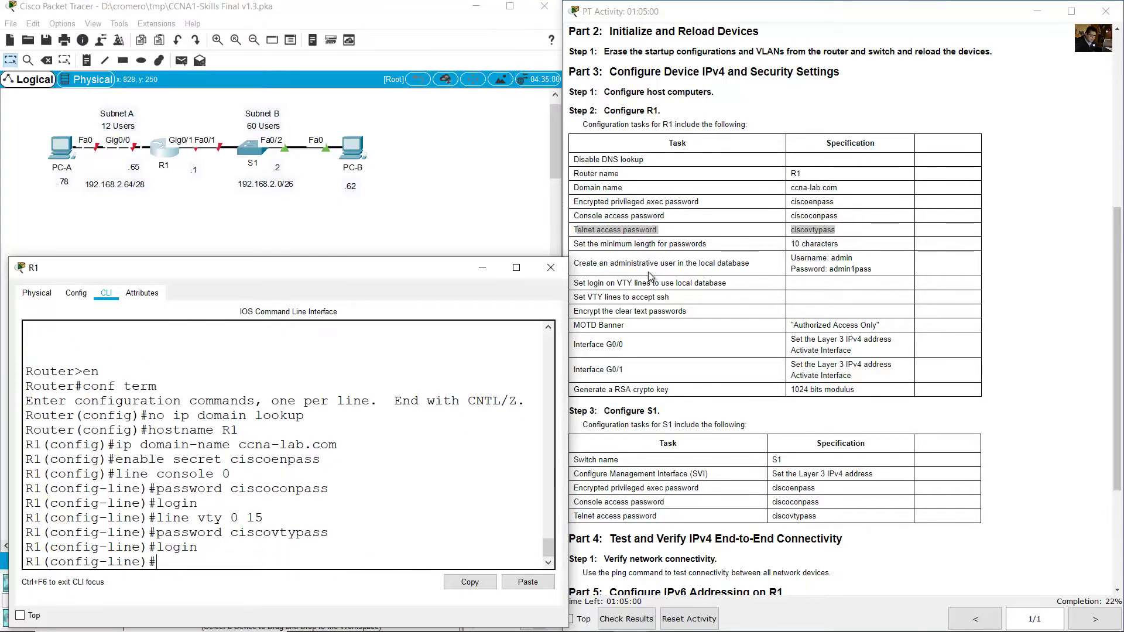
Leave line configuration and enforce a 10-character minimum password length on R1.
left_click(661, 266)
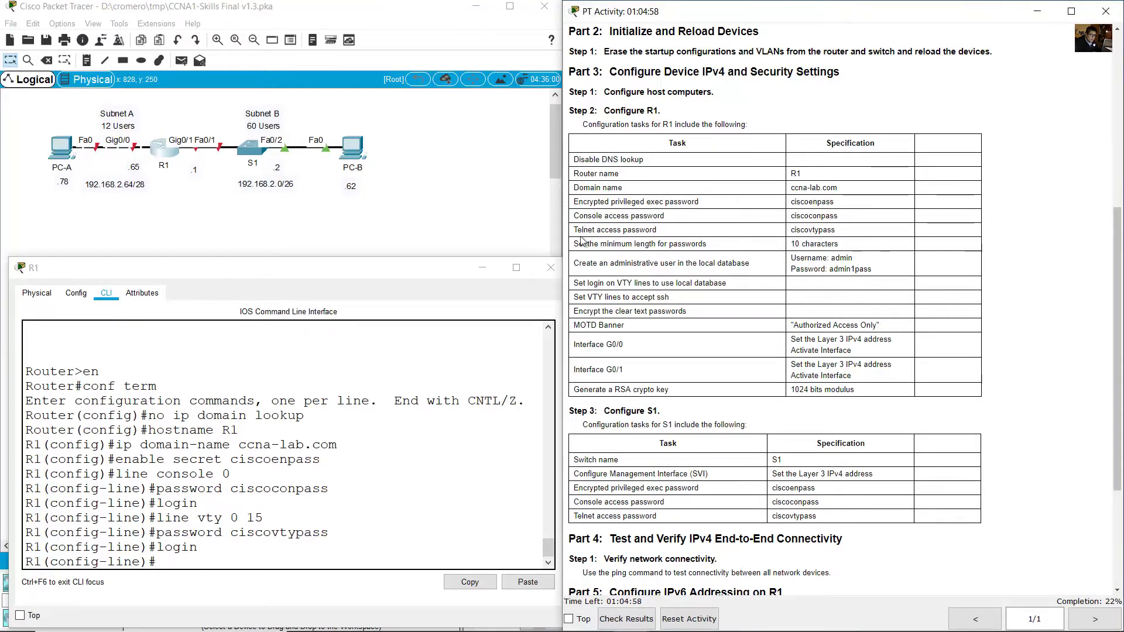
left_click_drag(578, 244, 852, 248)
left_click(347, 434)
type("exit")
key("Return")
type("security")
type(" passwords min-length 10")
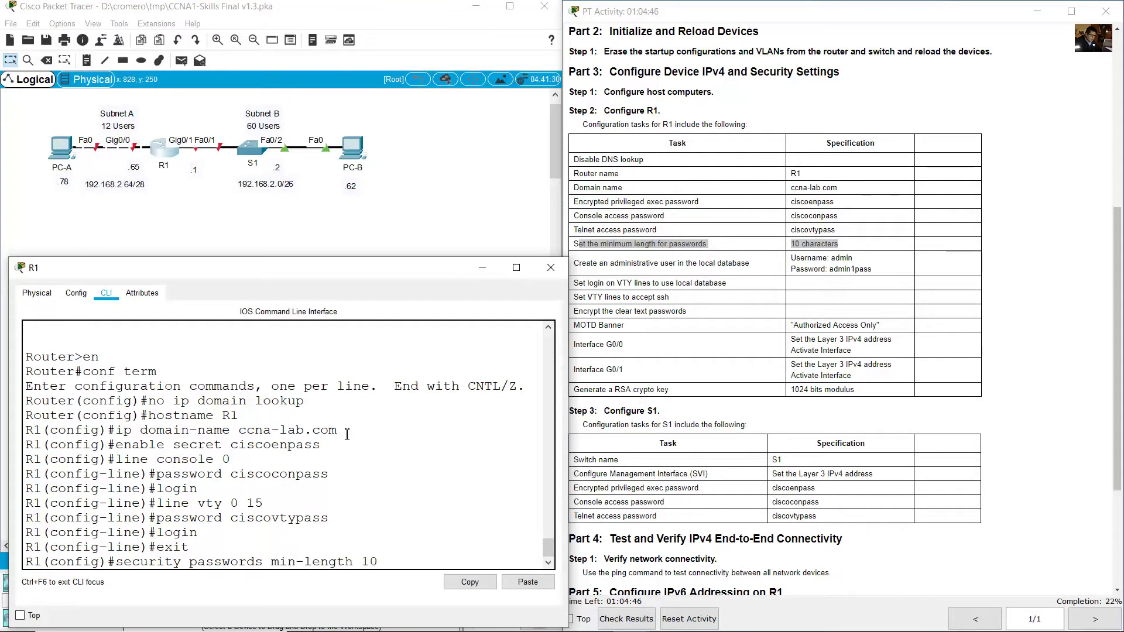
key("Return")
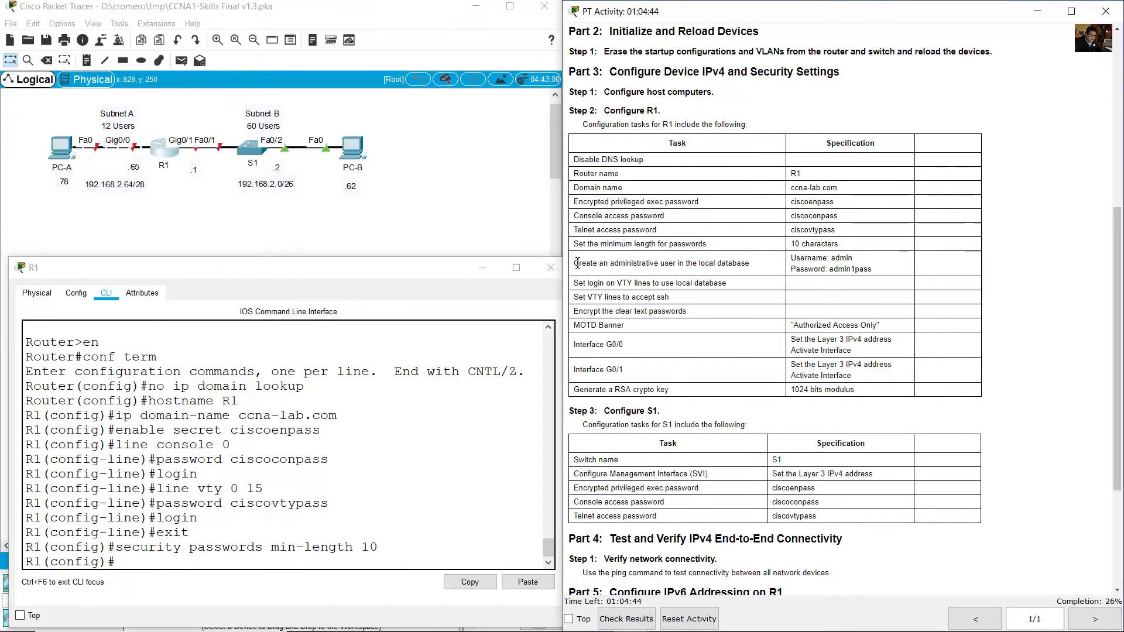
Create the local user 'admin' with its required password on R1.
left_click_drag(574, 263, 751, 266)
left_click(300, 563)
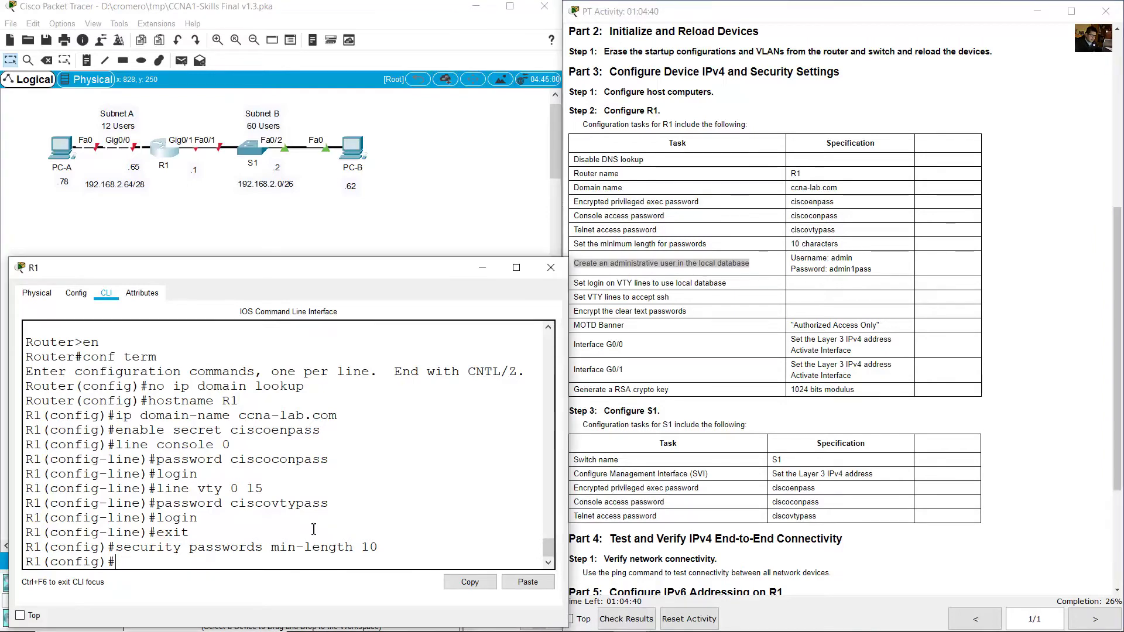
type("username")
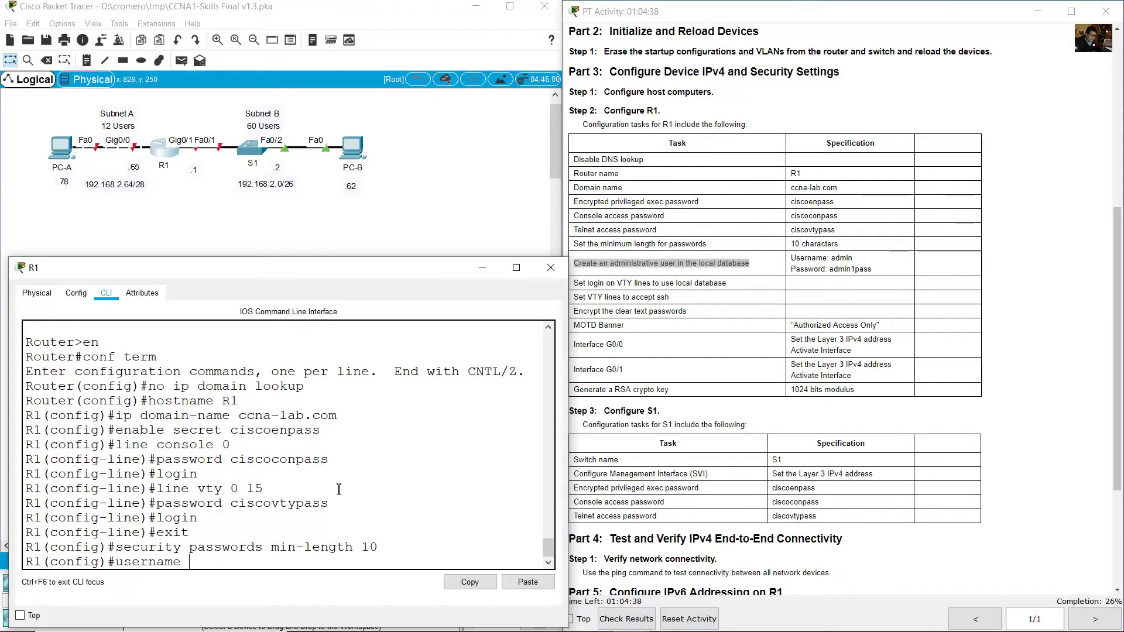
double_click(833, 258)
left_click(317, 442)
type("admin")
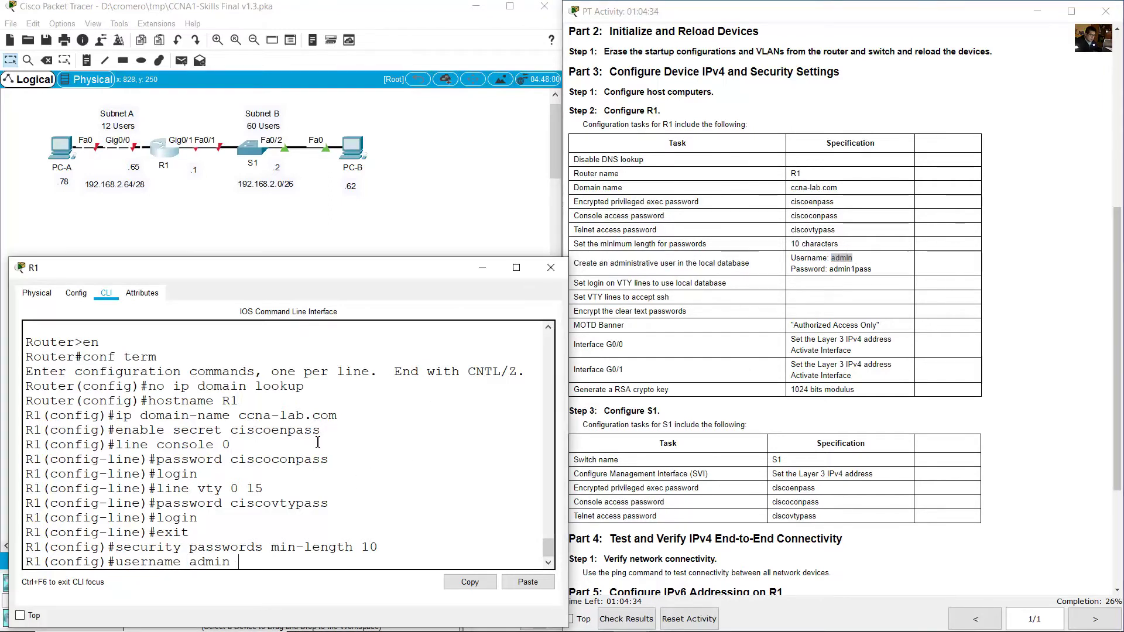
left_click(805, 345)
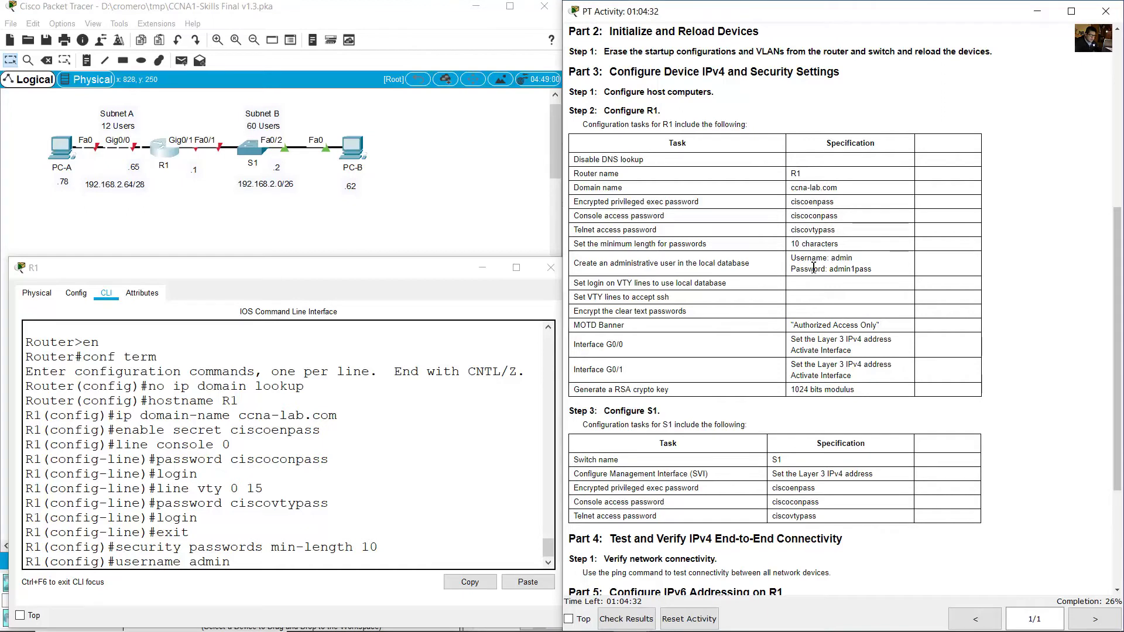
double_click(850, 269)
left_click(258, 488)
type("n")
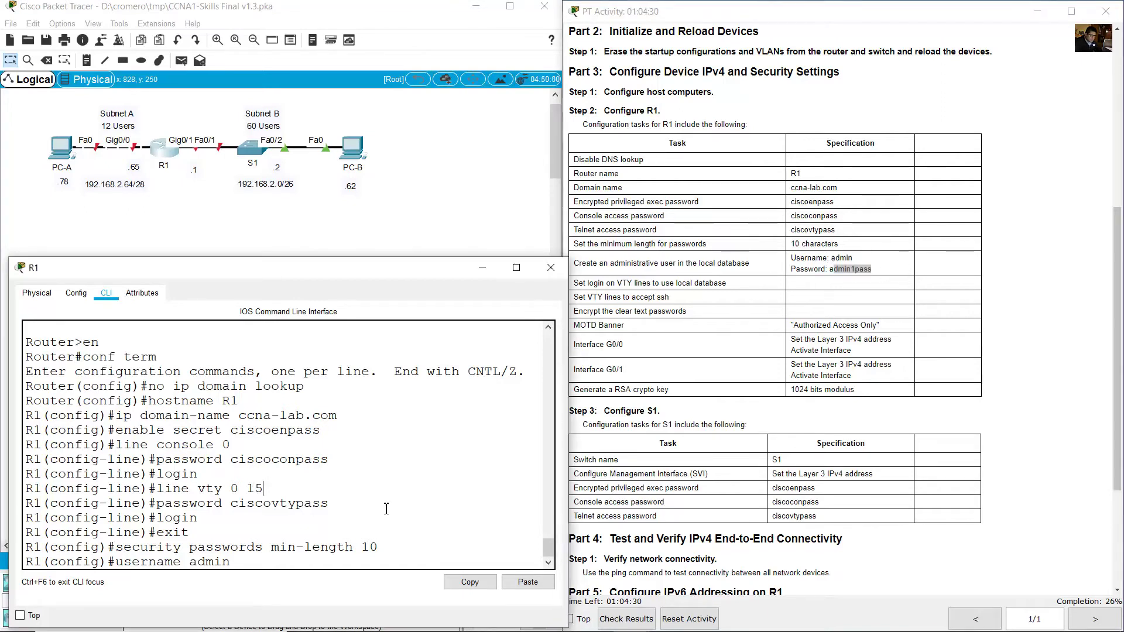
type(" password ")
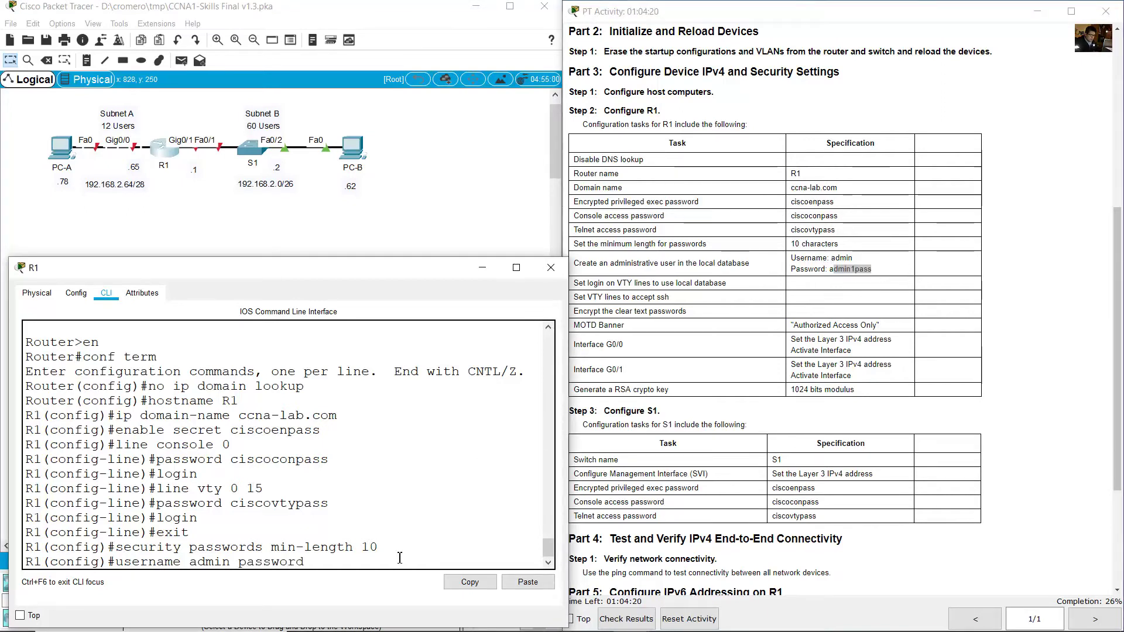
type("admin1pass")
key("Return")
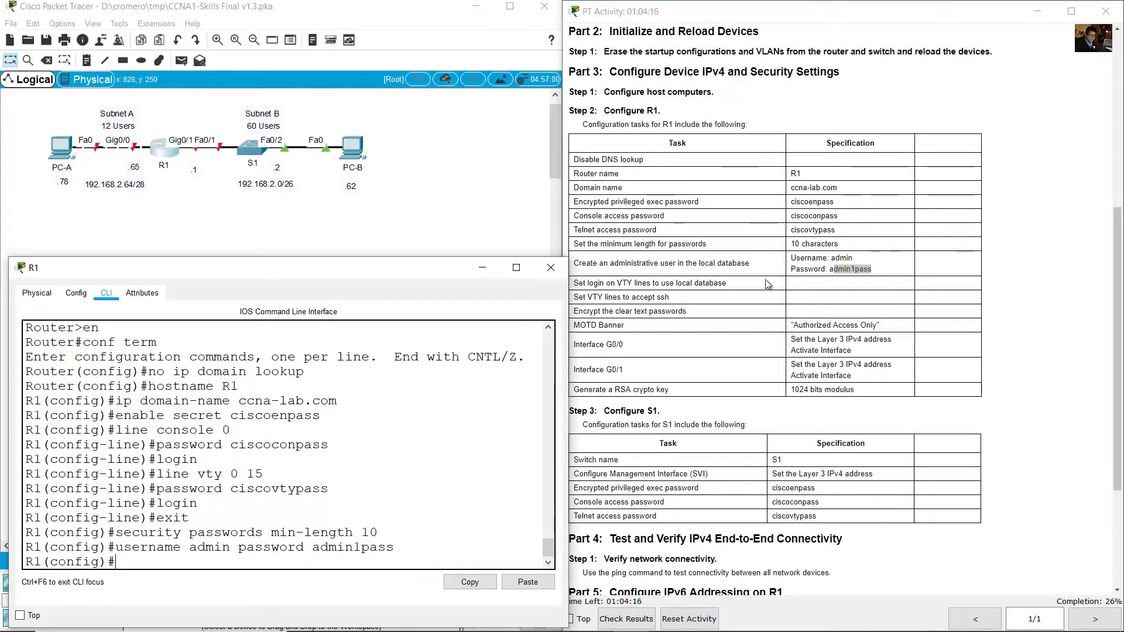
left_click(767, 283)
scroll(765, 275, "down", 1)
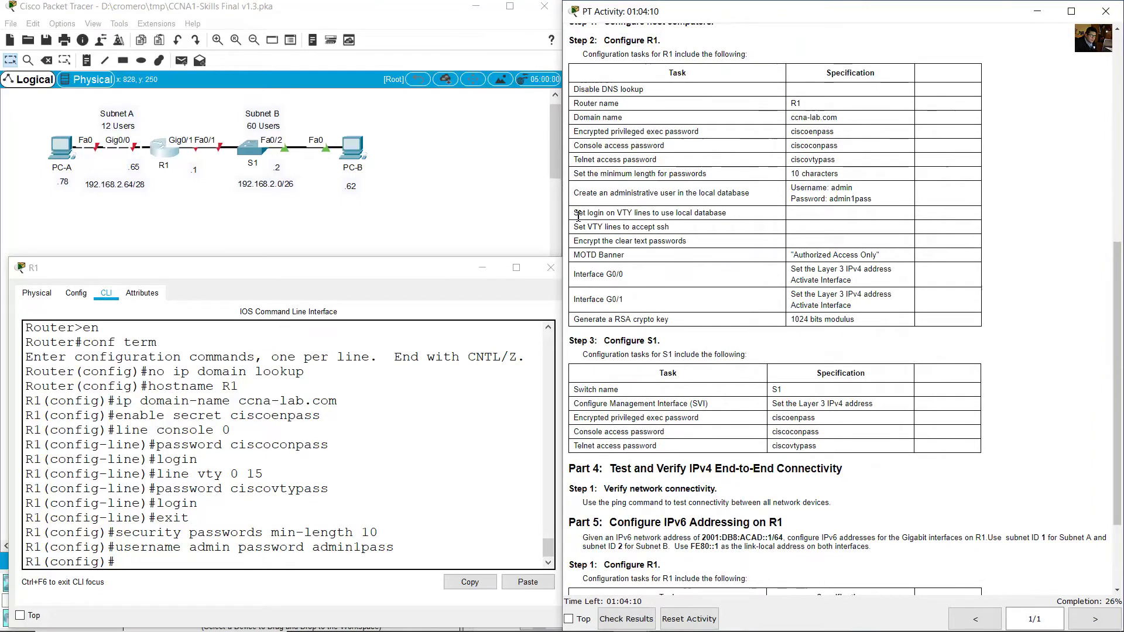
Make R1's VTY lines 0 15 use local-database login and accept only SSH.
left_click_drag(578, 214, 732, 214)
left_click(288, 563)
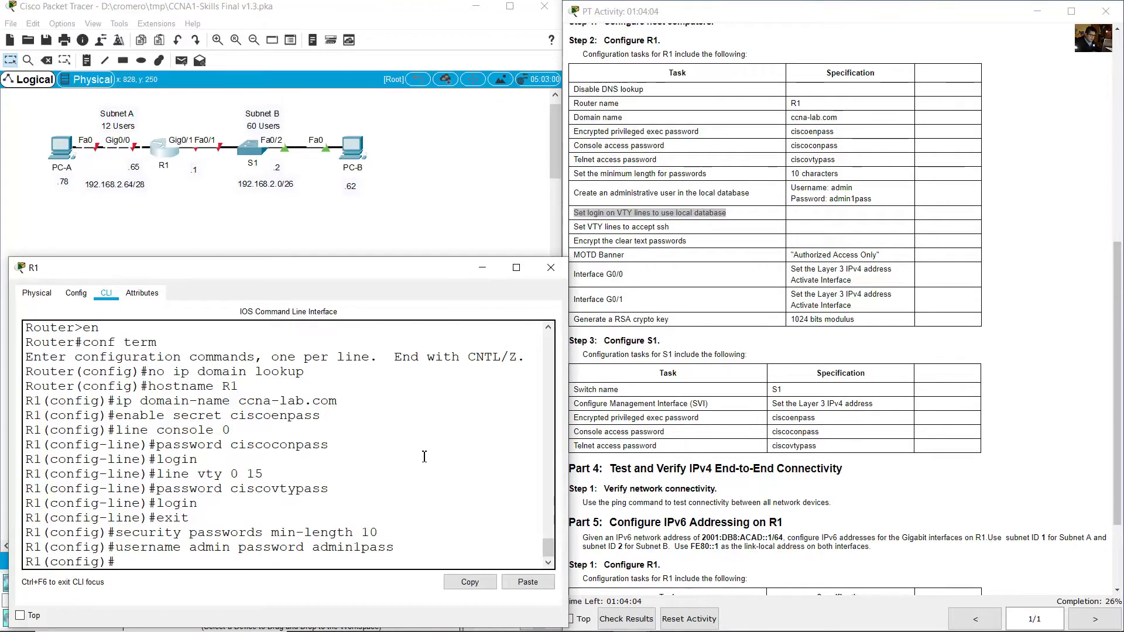
type("line vty 0 15")
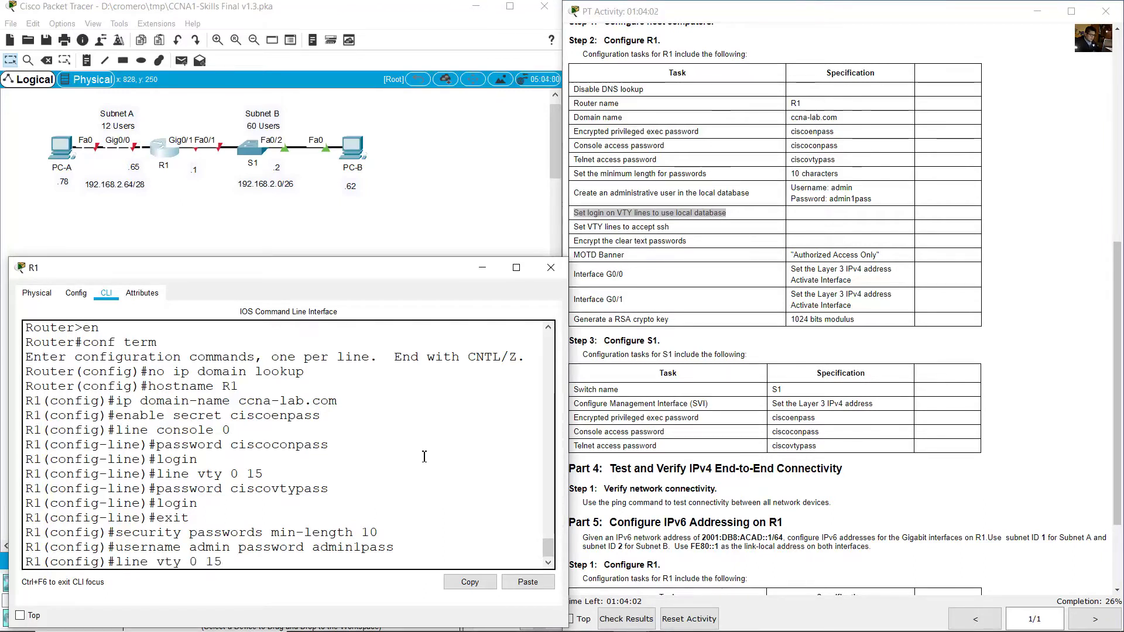
key("Return")
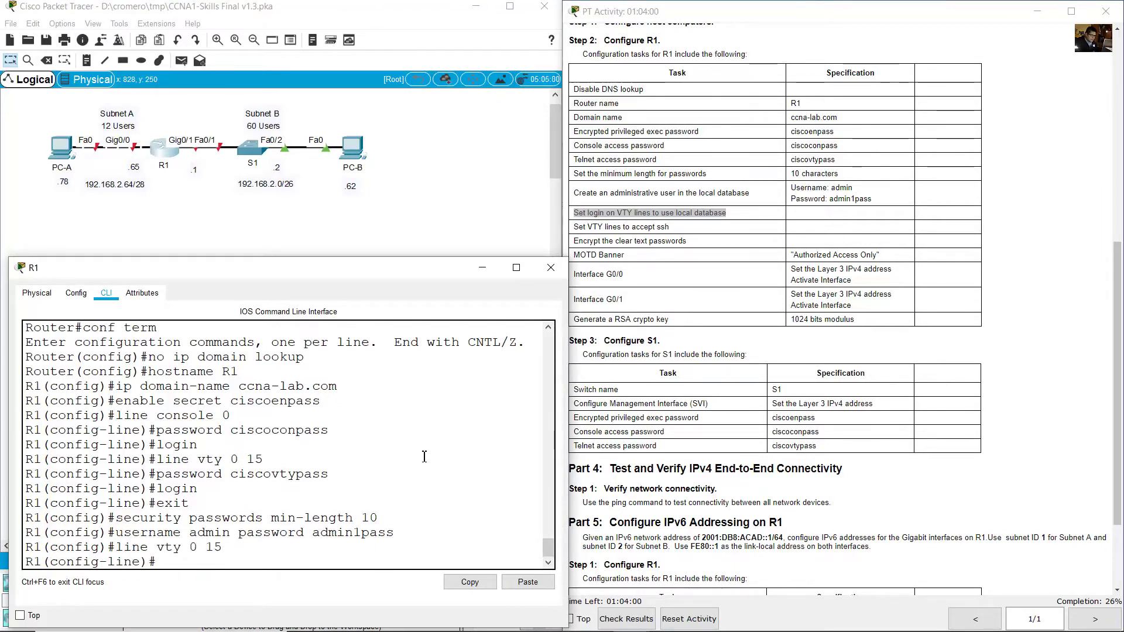
type("login local")
key("Return")
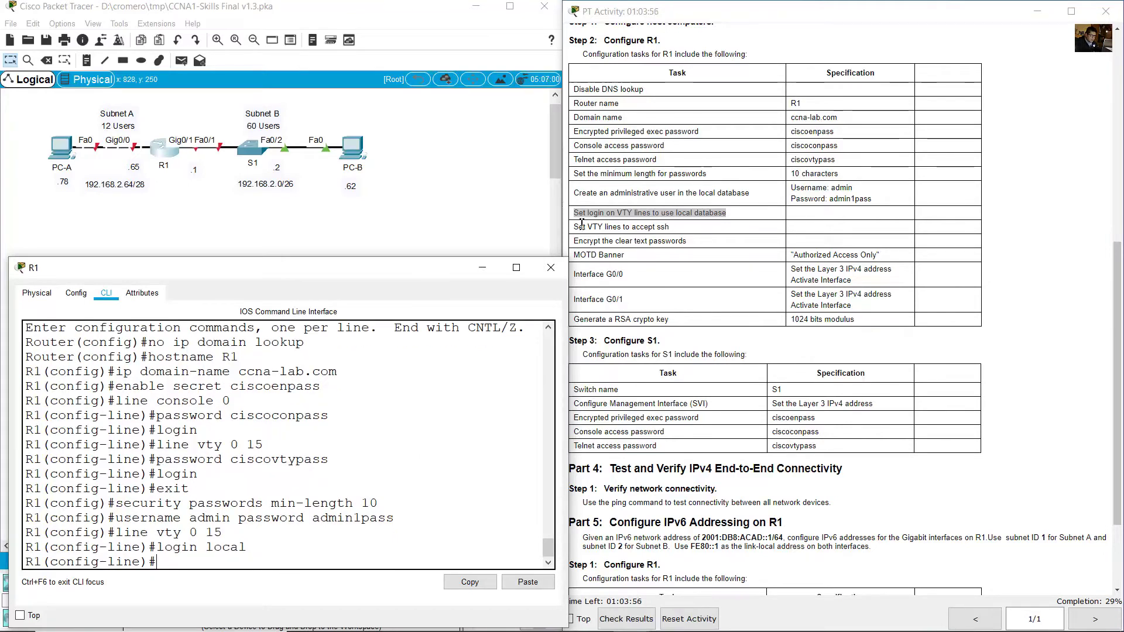
left_click_drag(582, 224, 673, 229)
left_click(385, 395)
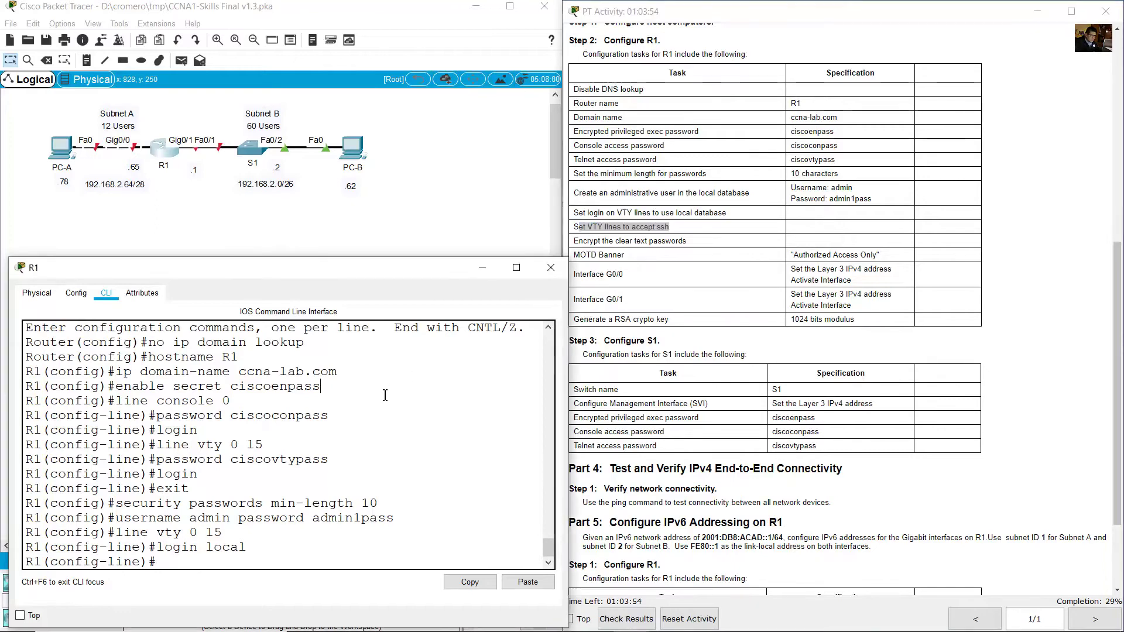
type("transport input ssh")
key("Return")
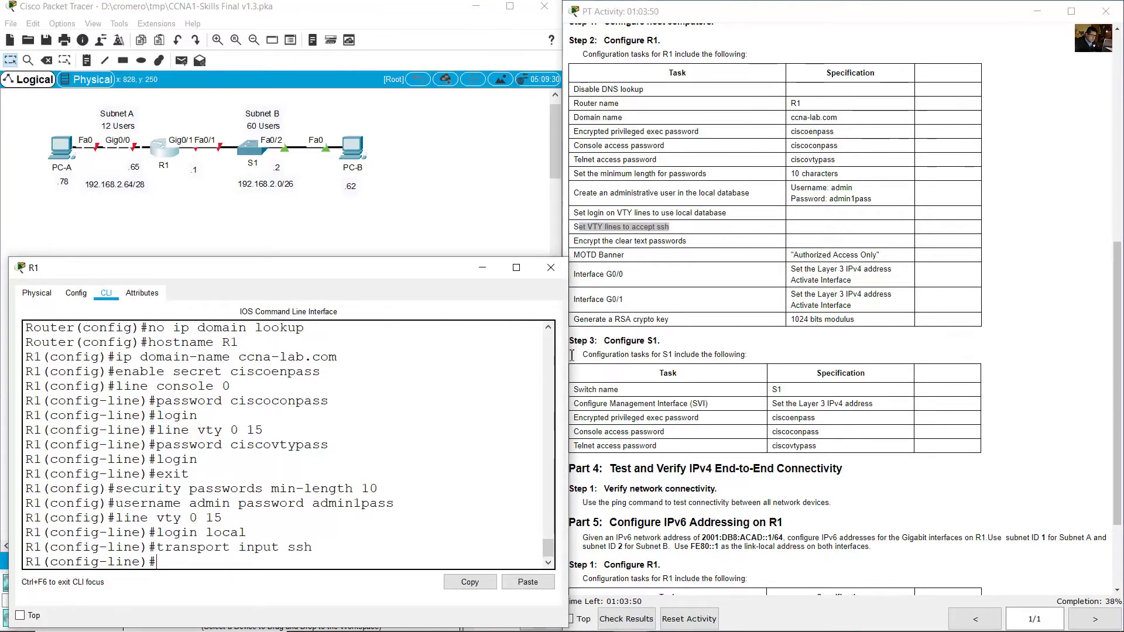
Return to global configuration and turn on service password-encryption.
left_click(635, 255)
left_click_drag(583, 240, 687, 242)
left_click(351, 466)
type("exit")
key("Return")
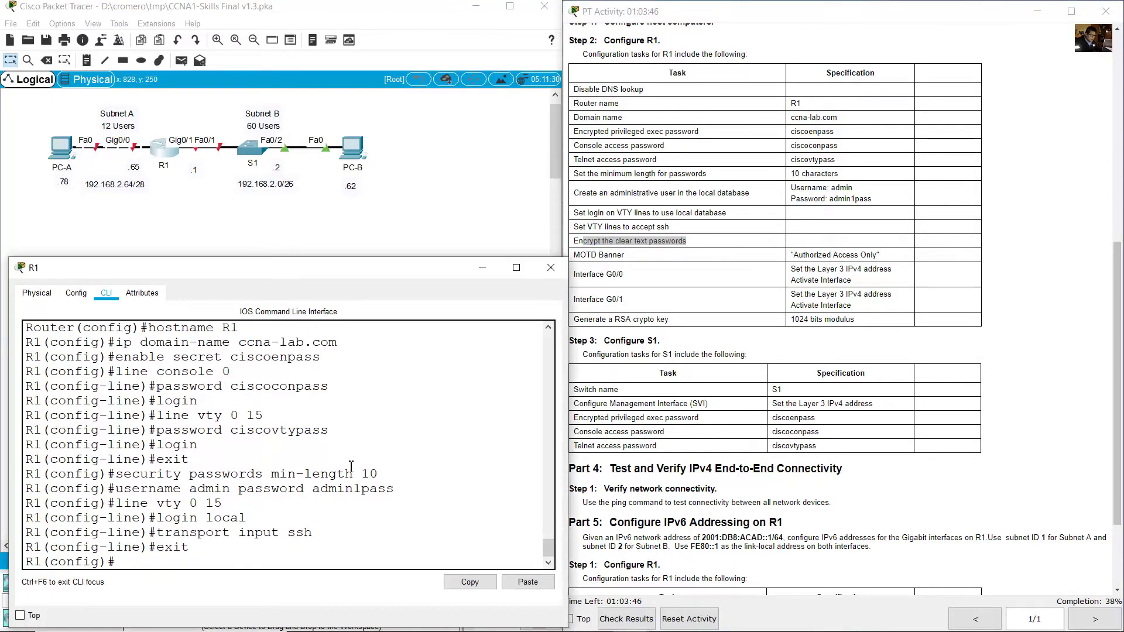
type("service pass")
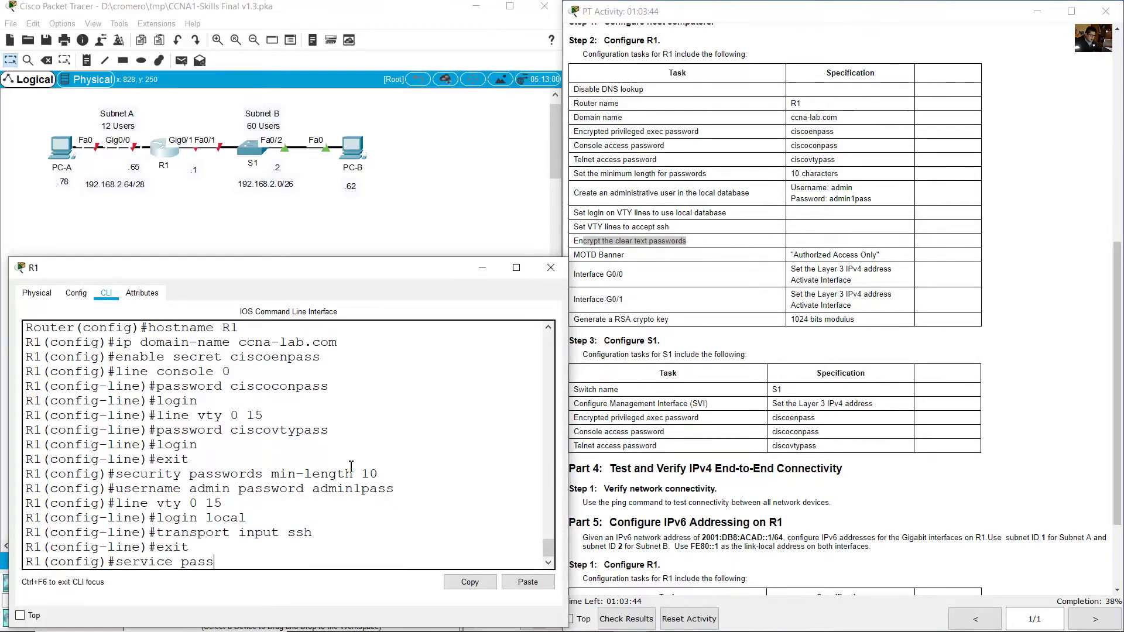
type("word-encryp")
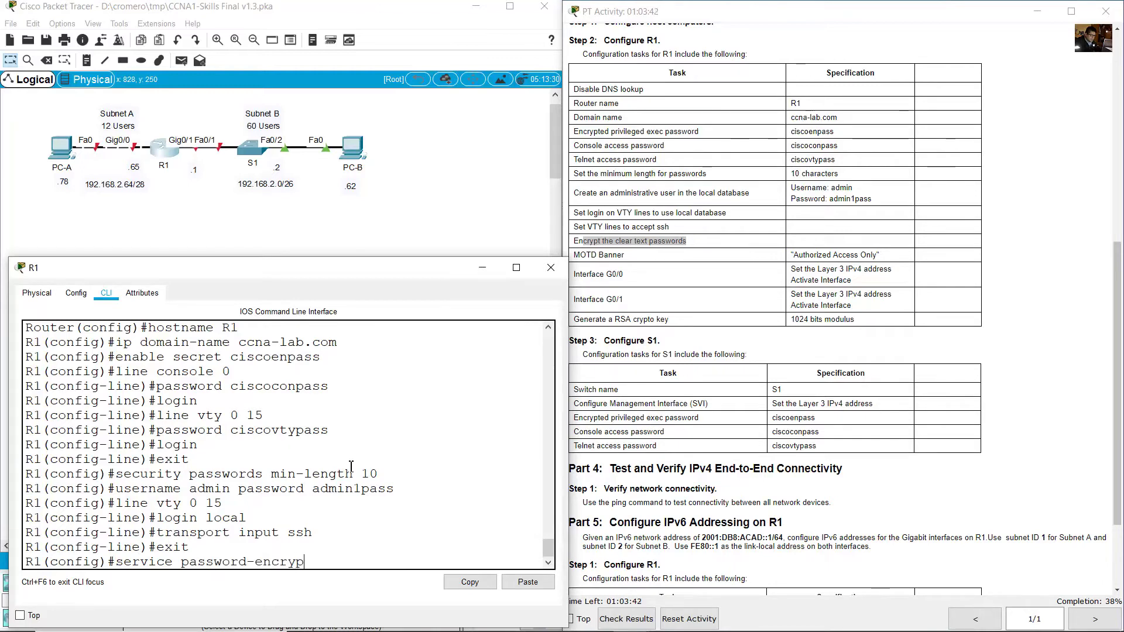
type("tion")
key("Return")
Enter 'banner motd $Authorized Access Only' on R1, correcting typos along the way.
left_click(580, 259)
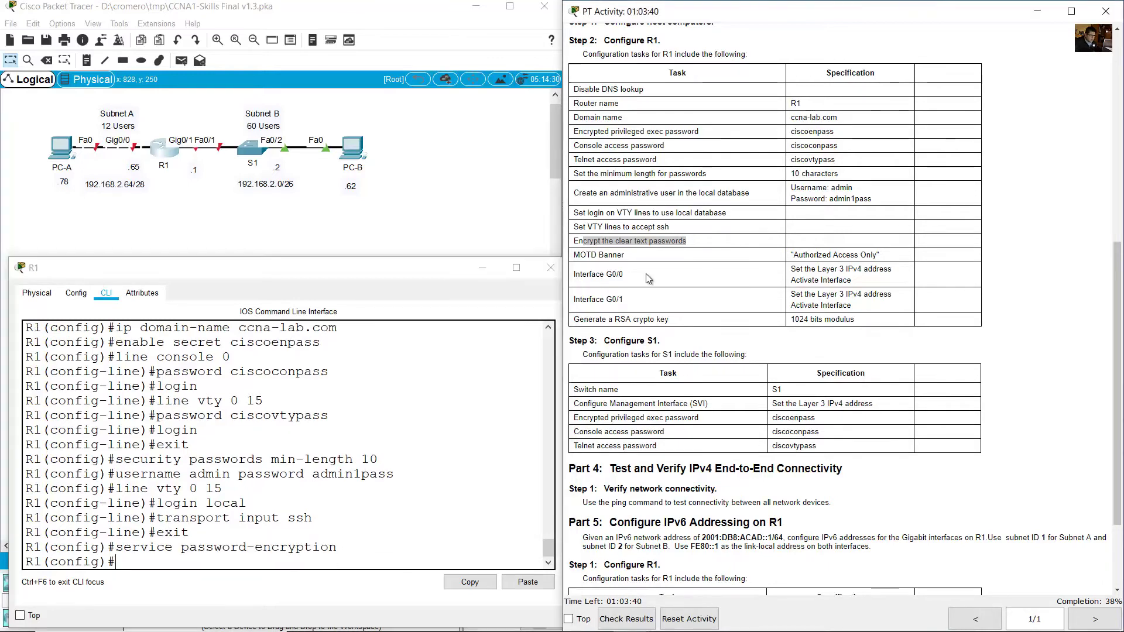
left_click_drag(573, 256, 904, 260)
left_click(338, 438)
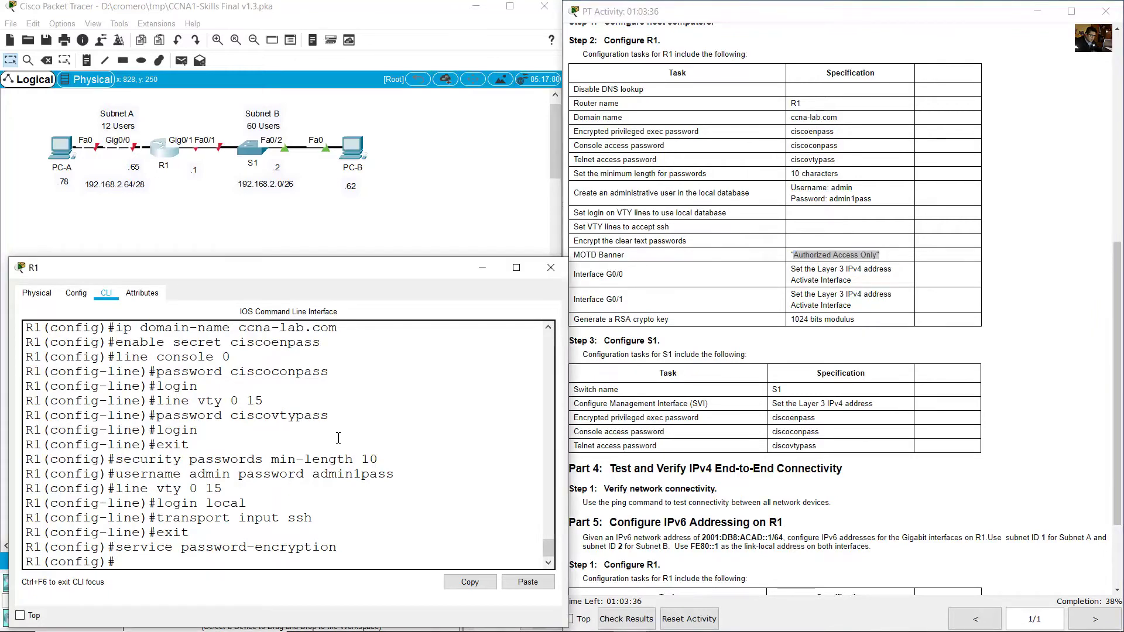
type("mo")
type("td n")
key("BackSpace")
key("BackSpace")
key("BackSpace")
key("BackSpace")
key("BackSpace")
type("banner m")
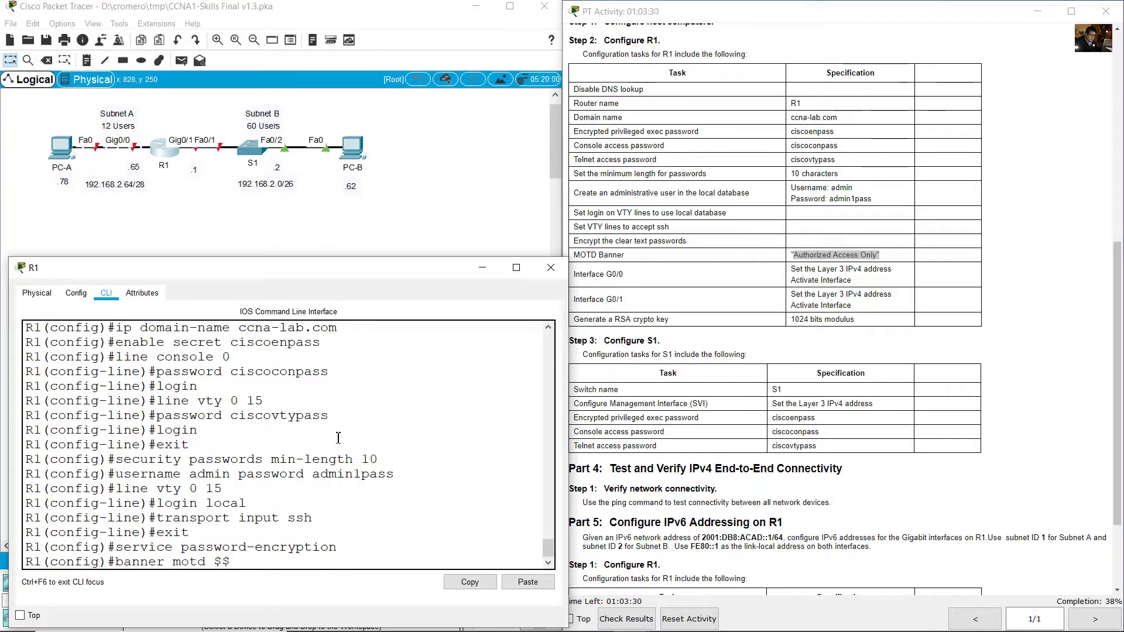
type("otd $authorized")
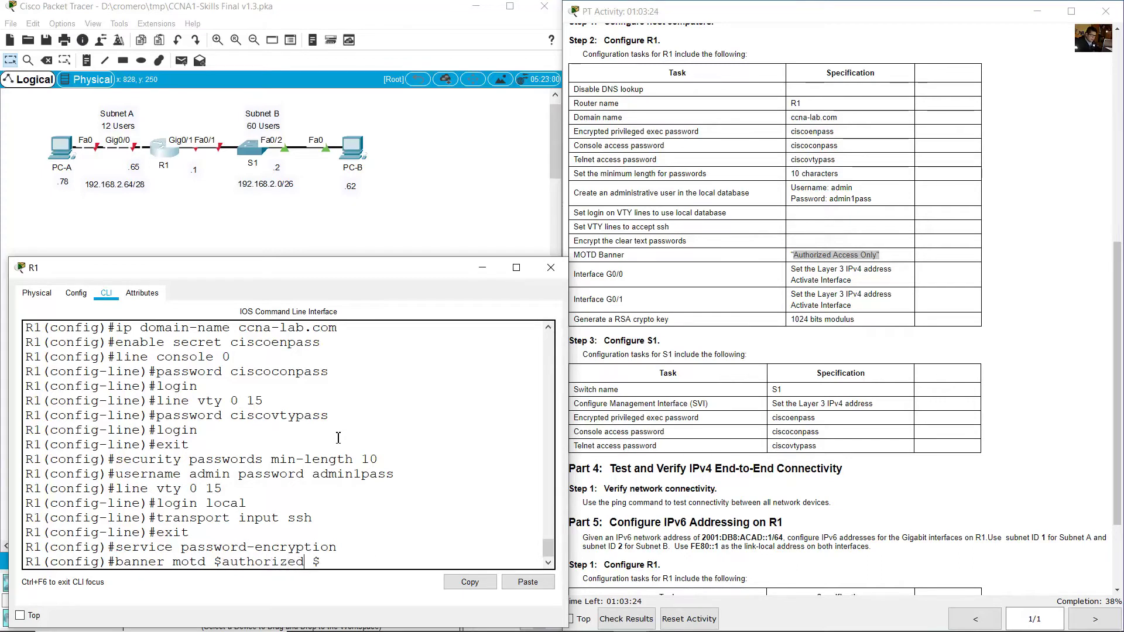
key("BackSpace")
type("A")
key("Right")
key("Right")
key("Right")
key("Right")
key("Right")
key("Right")
key("Right")
key("Right")
key("Right")
type("Access Only")
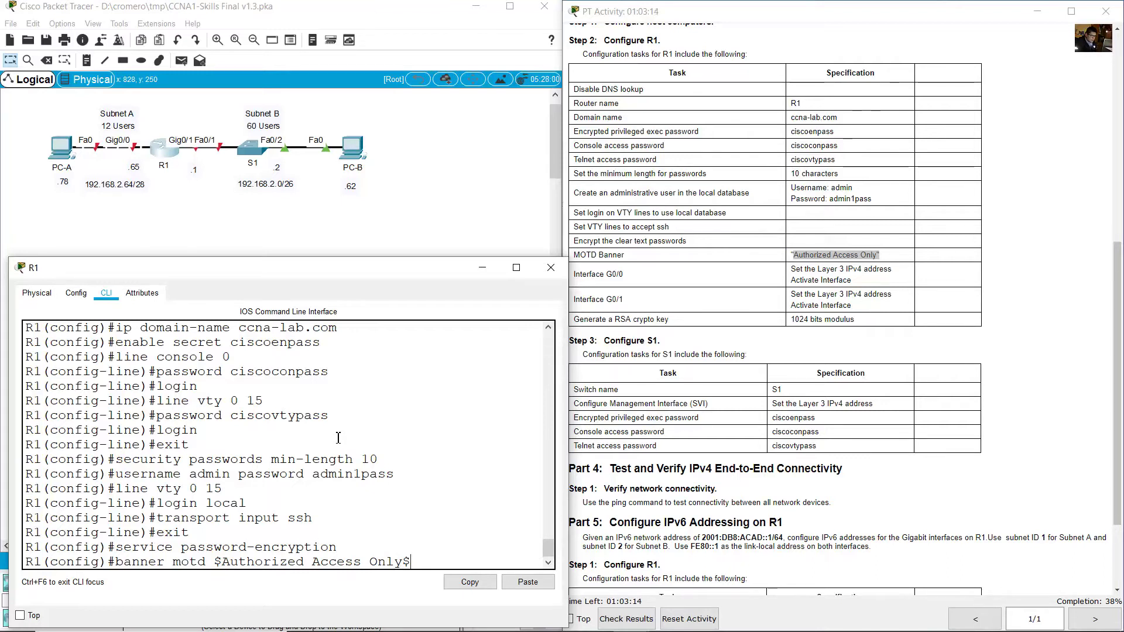
key("Return")
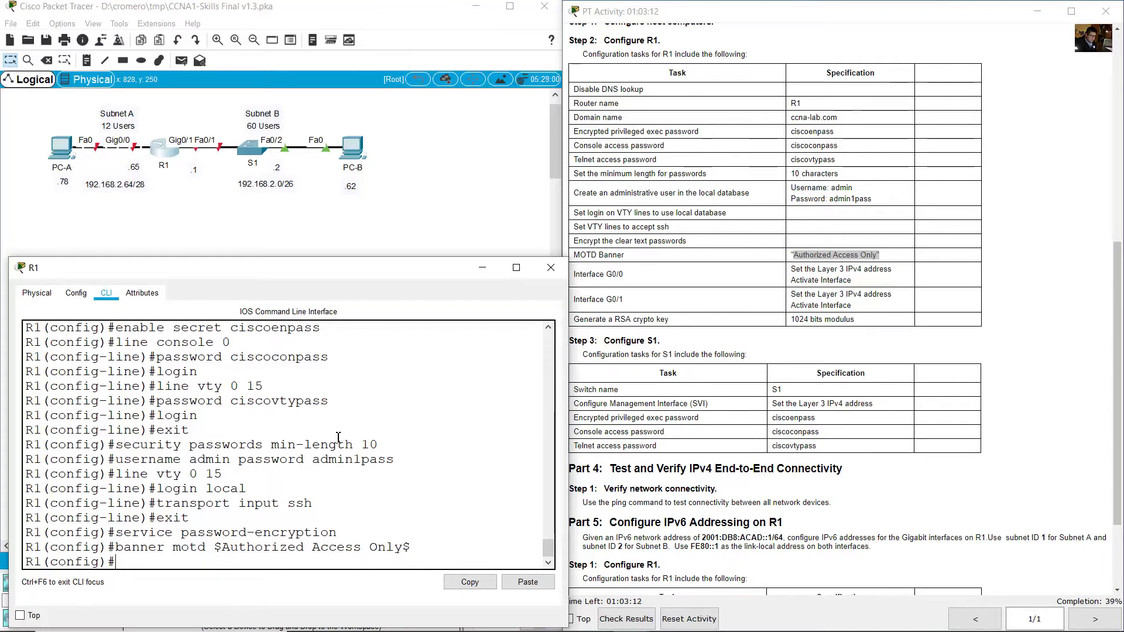
Address G0/0 as 192.168.2.65 255.255.255.240 and bring it up with no shutdown.
left_click_drag(587, 274, 881, 281)
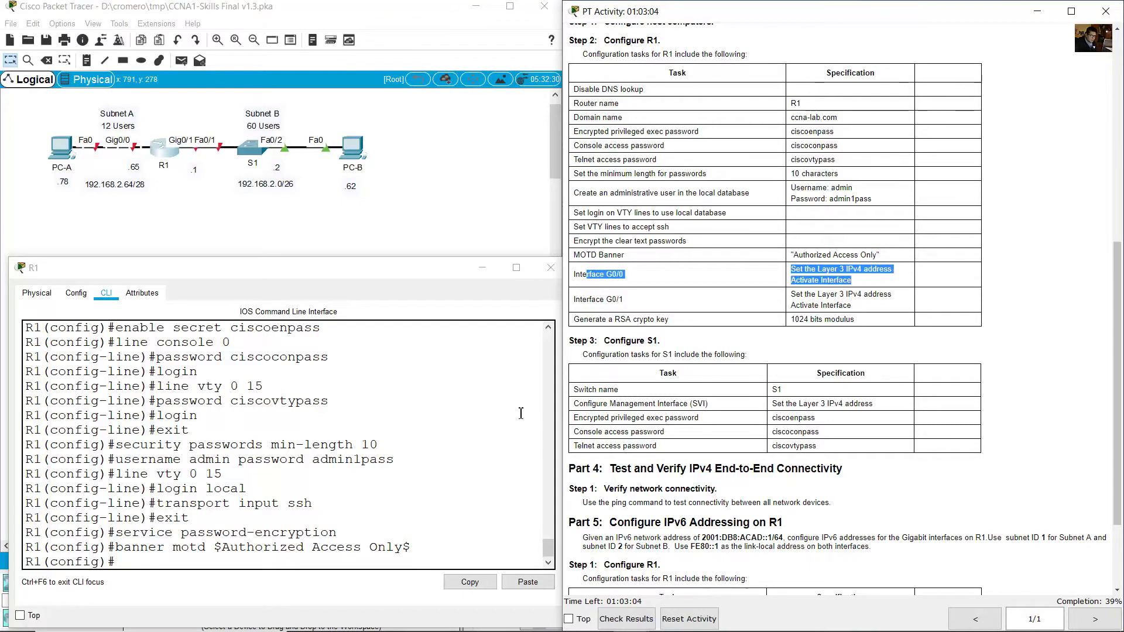
left_click(307, 561)
type("int g0")
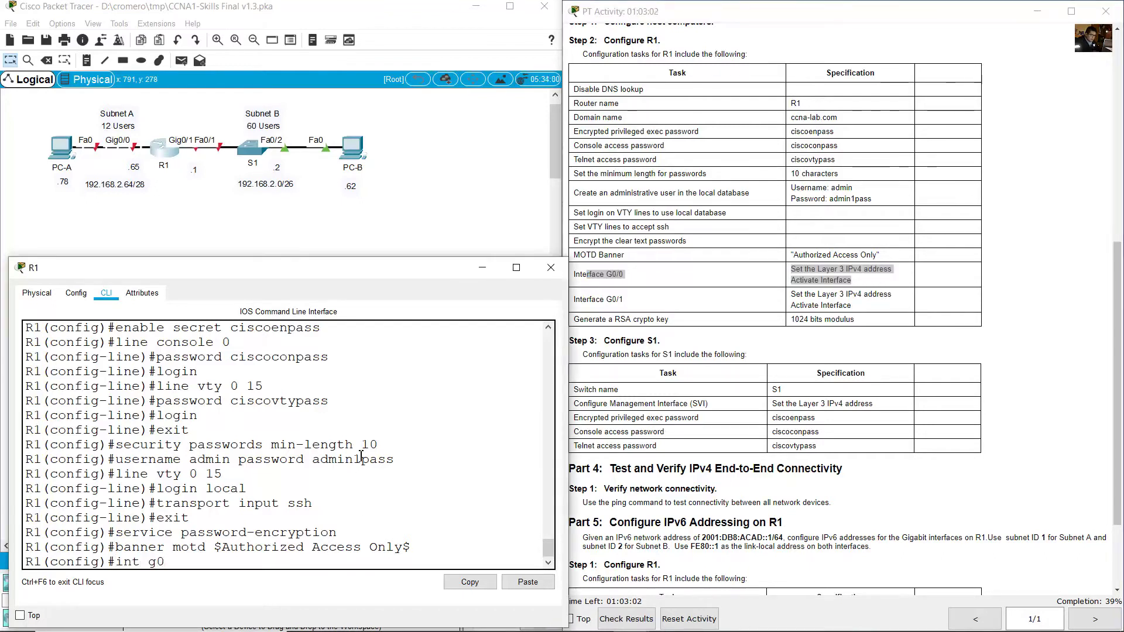
type("/0")
key("Return")
type("ip address")
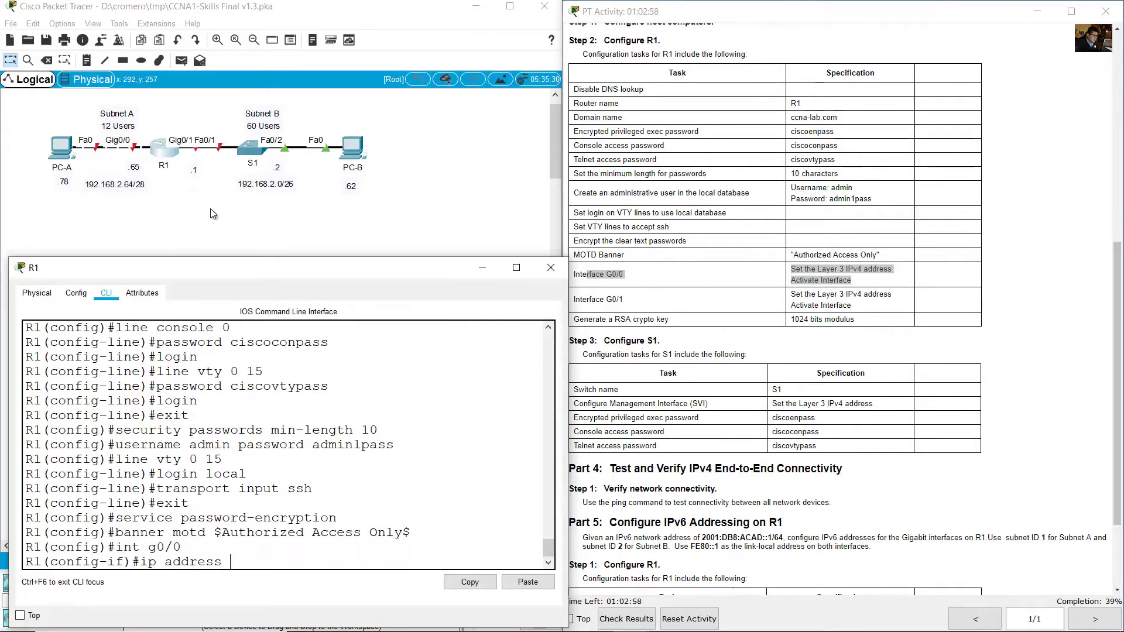
left_click(201, 208)
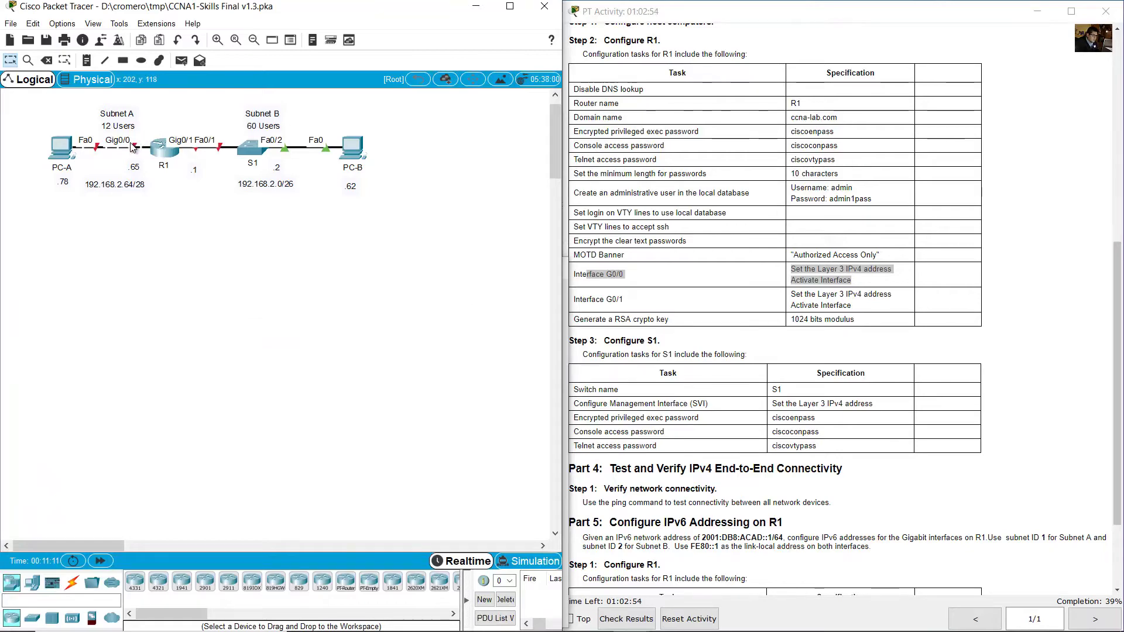
key("alt+Tab")
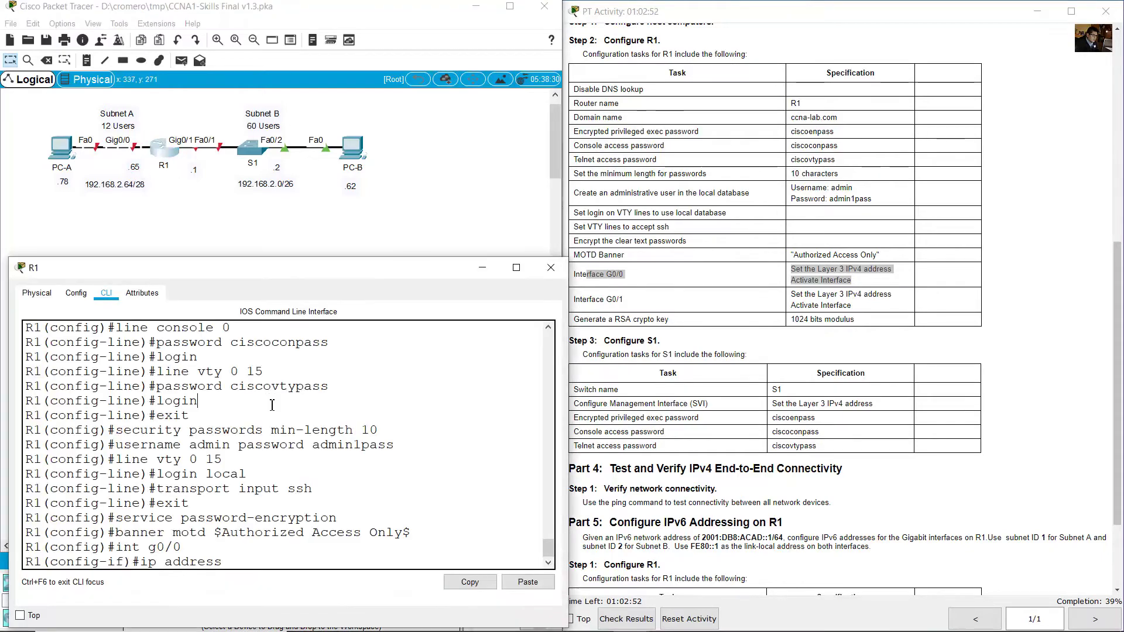
type("192.168.")
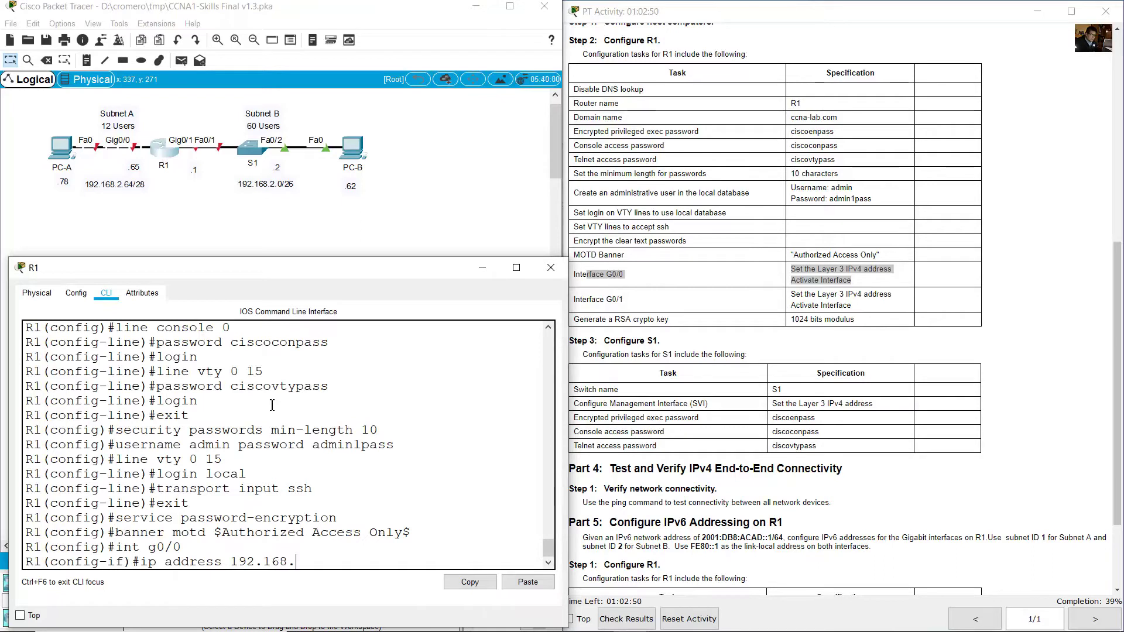
type("2.65 255.255.255.240")
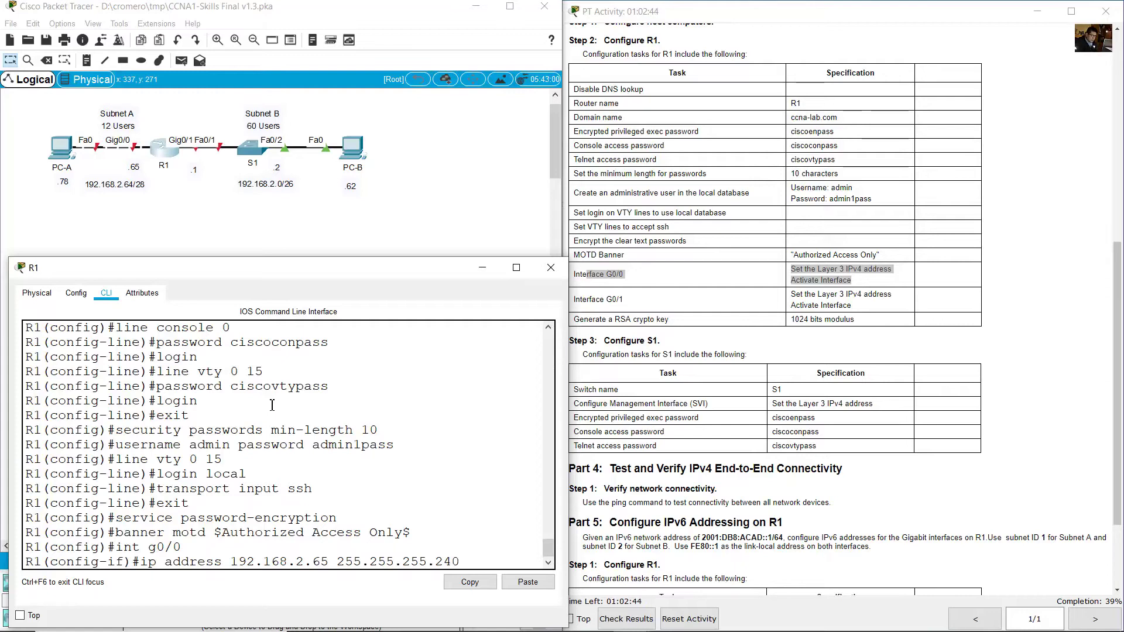
left_click(148, 215)
left_click(114, 184)
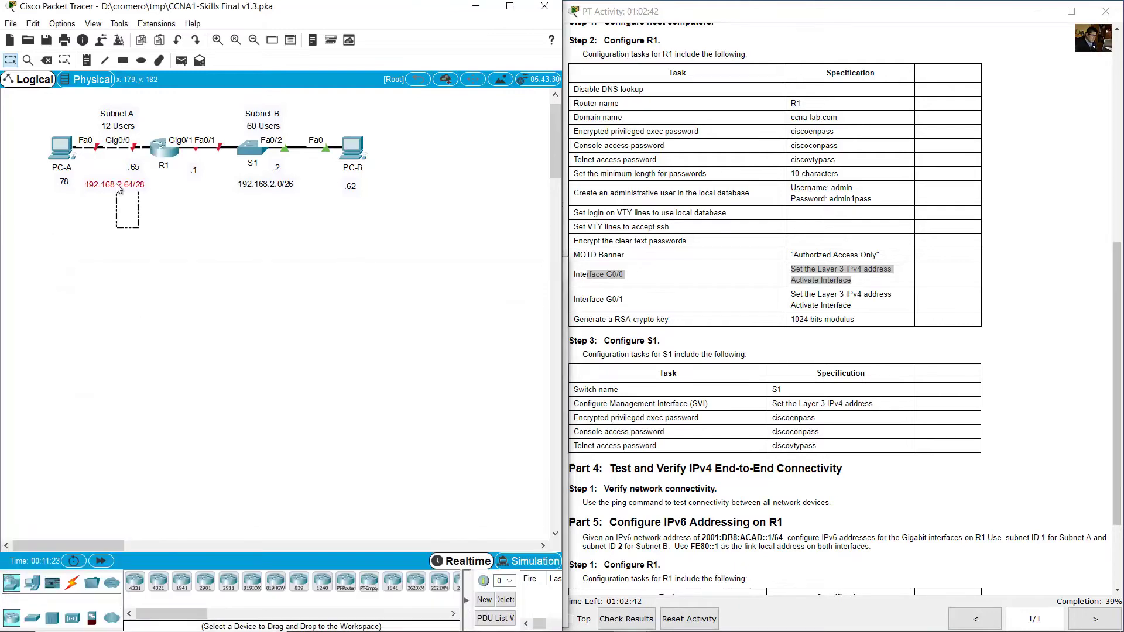
left_click(156, 152)
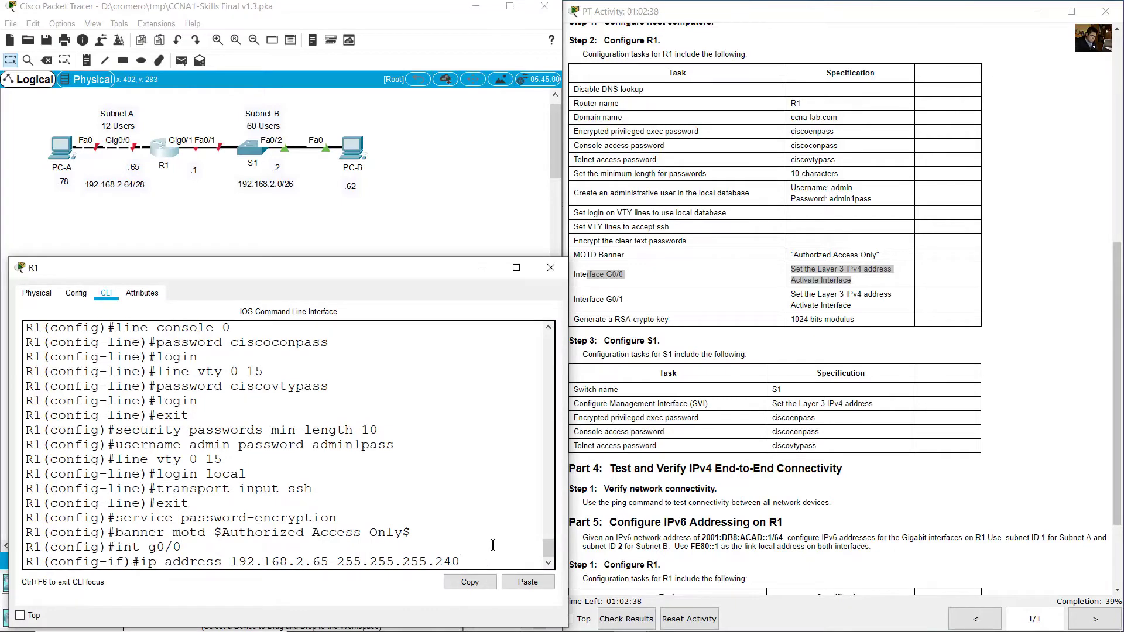
key("Return")
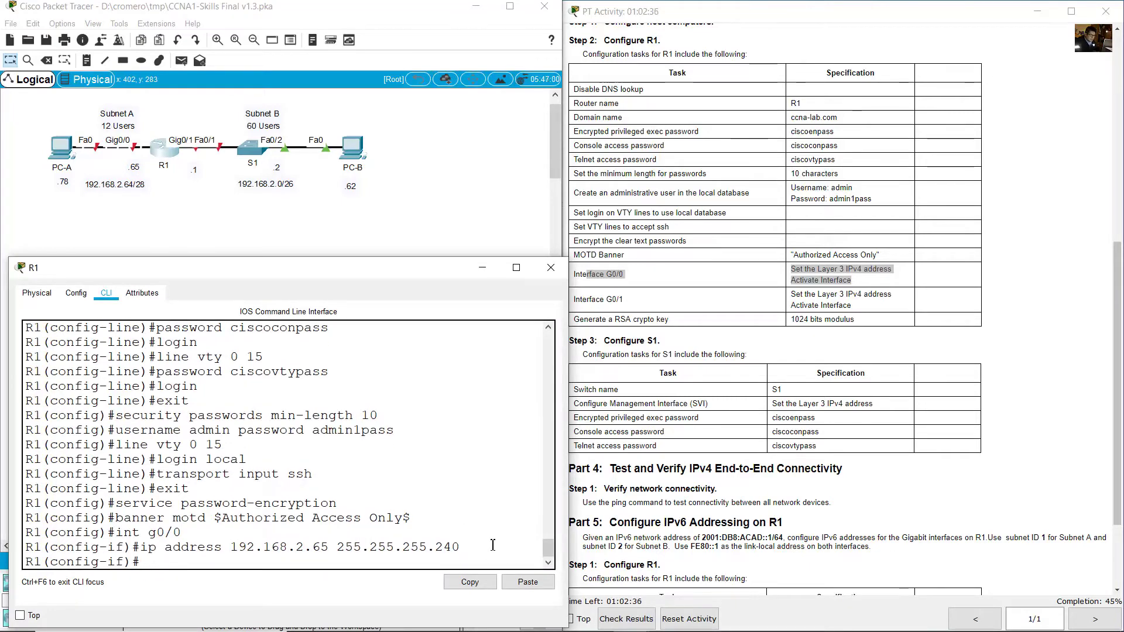
type("no shutdown")
key("Return")
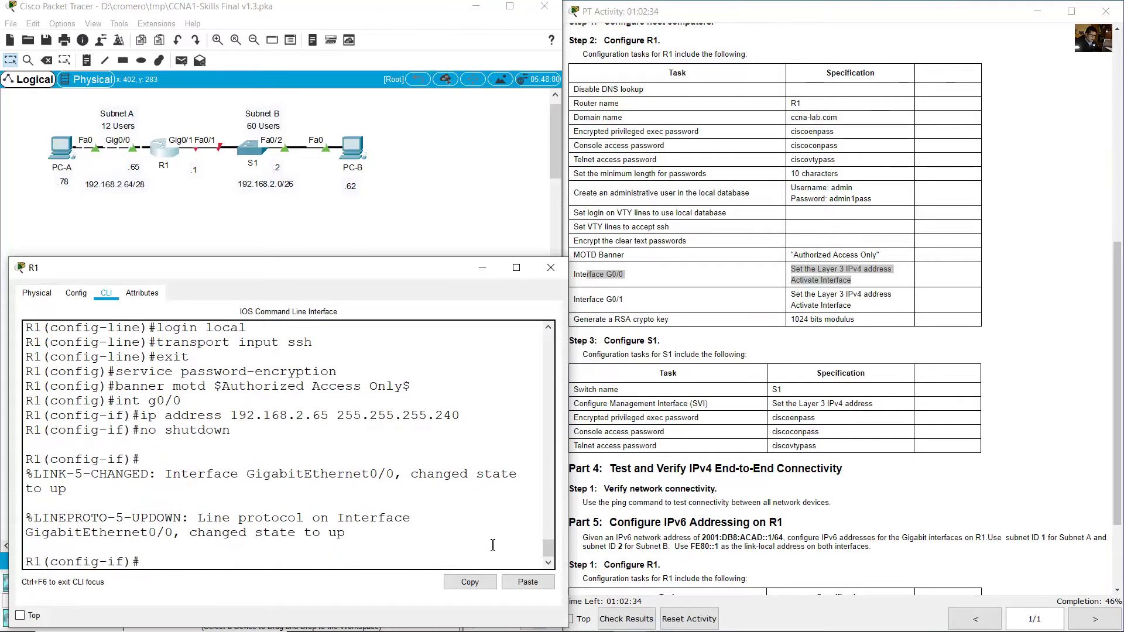
Address G0/1 as 192.168.2.1 255.255.255.192 and bring it up, reusing command history.
left_click(706, 361)
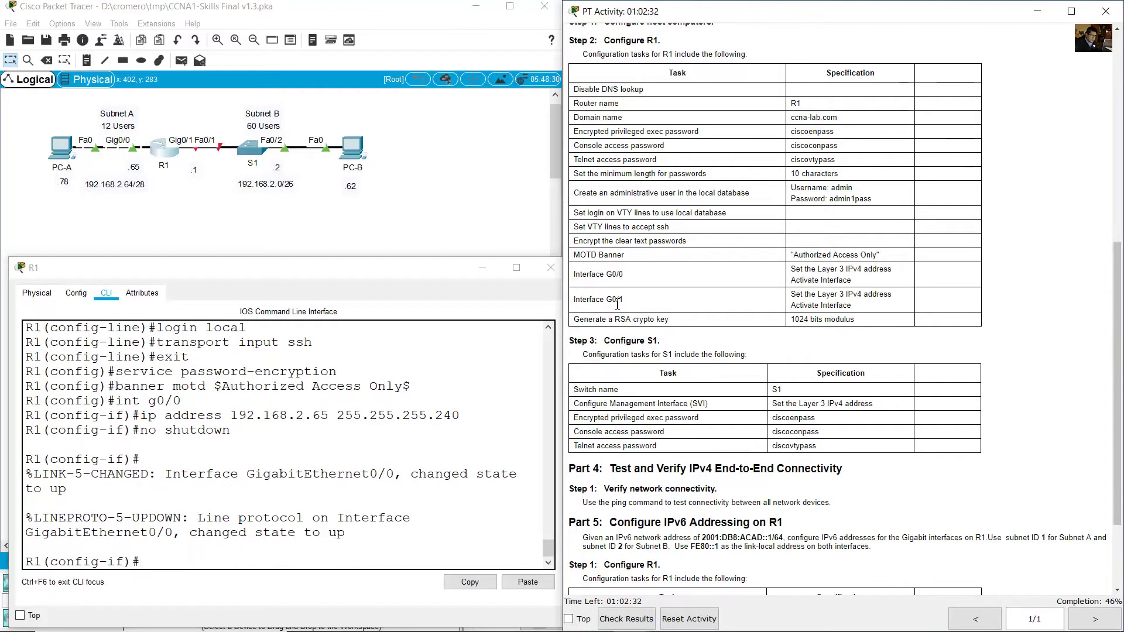
left_click_drag(621, 304, 574, 300)
left_click(366, 459)
key("Up")
key("Up")
key("Up")
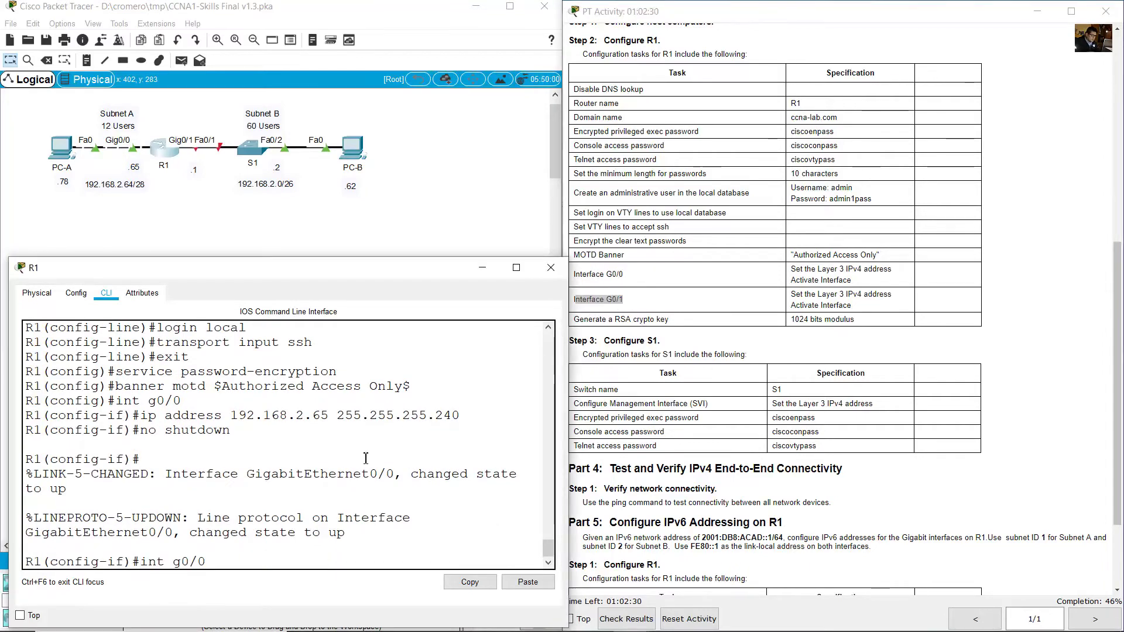
key("BackSpace")
type("1")
key("Return")
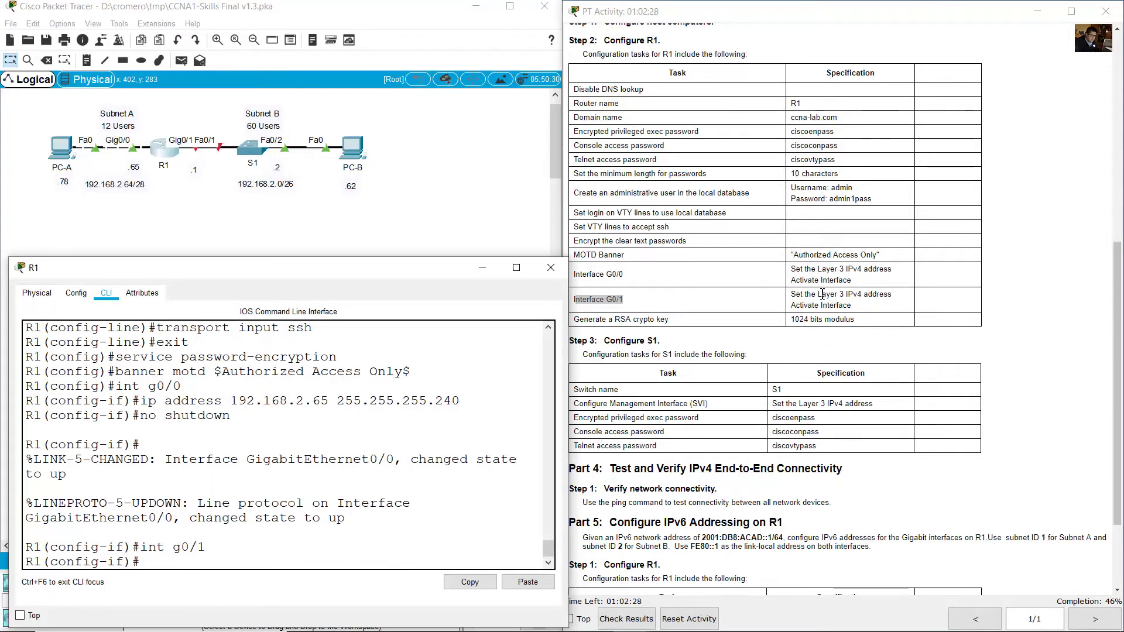
left_click_drag(795, 294, 877, 308)
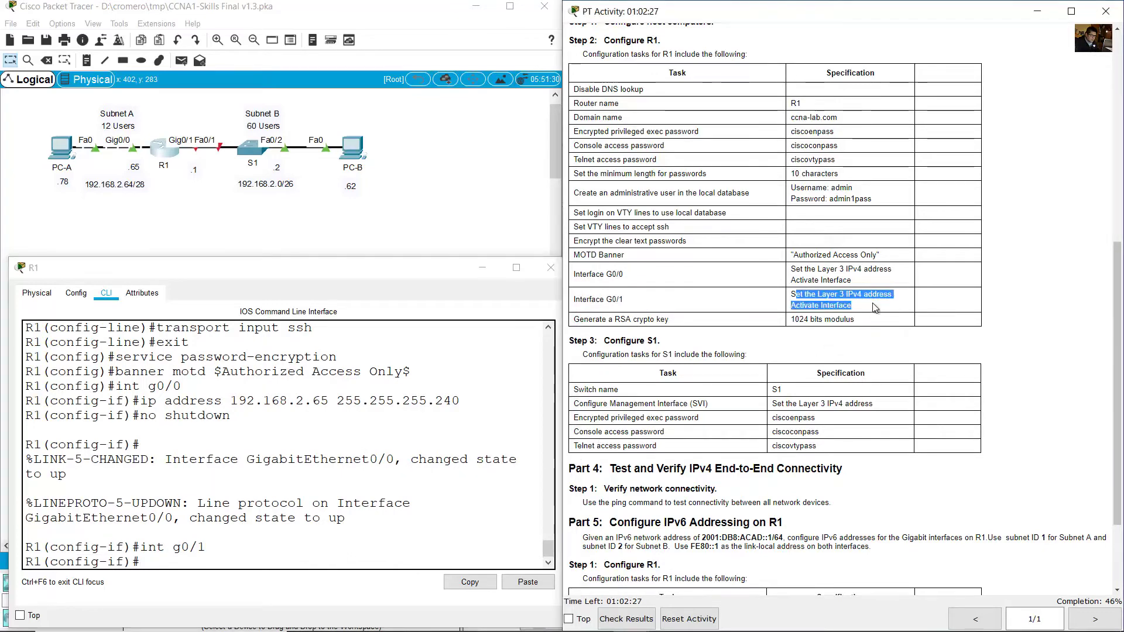
left_click(459, 424)
key("Up")
key("Up")
key("Up")
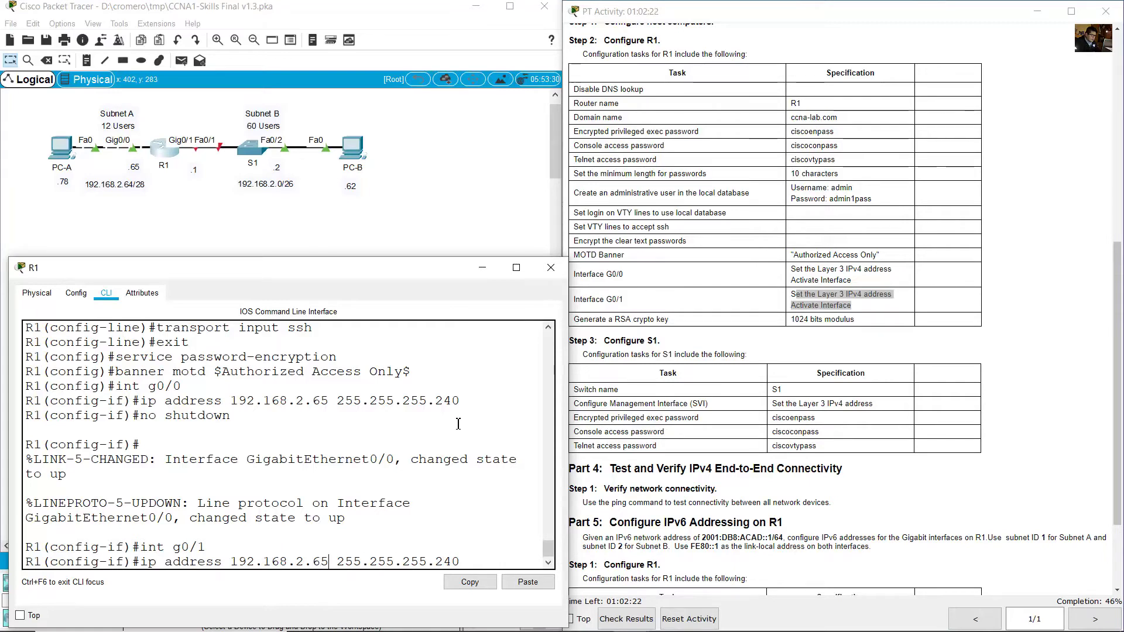
key("BackSpace")
key("BackSpace")
type("1")
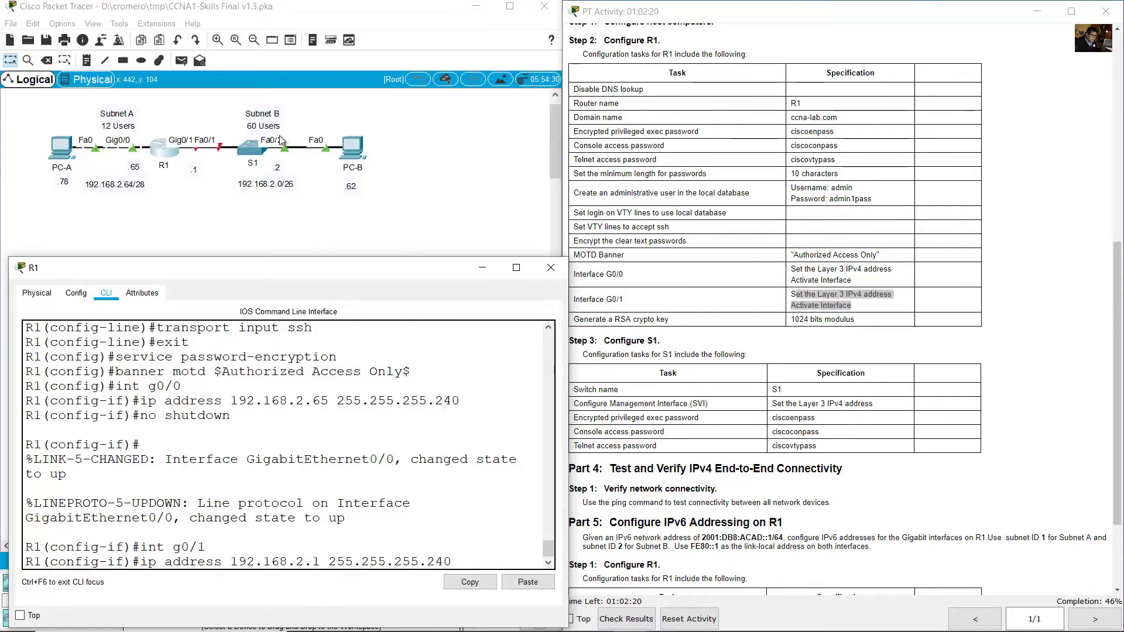
left_click(281, 139)
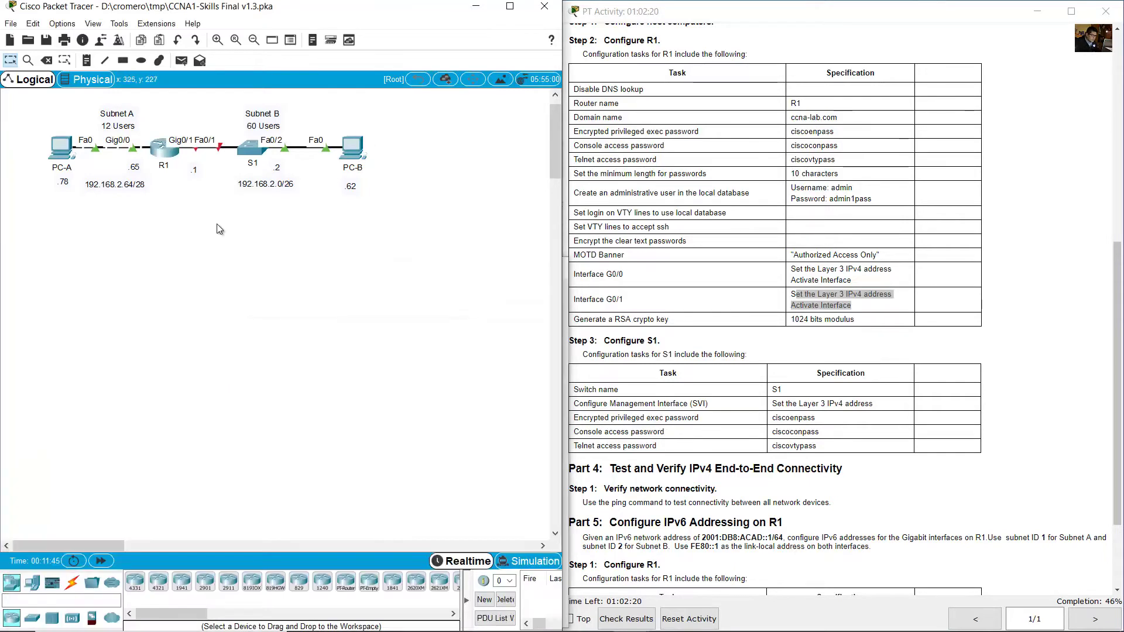
left_click(168, 153)
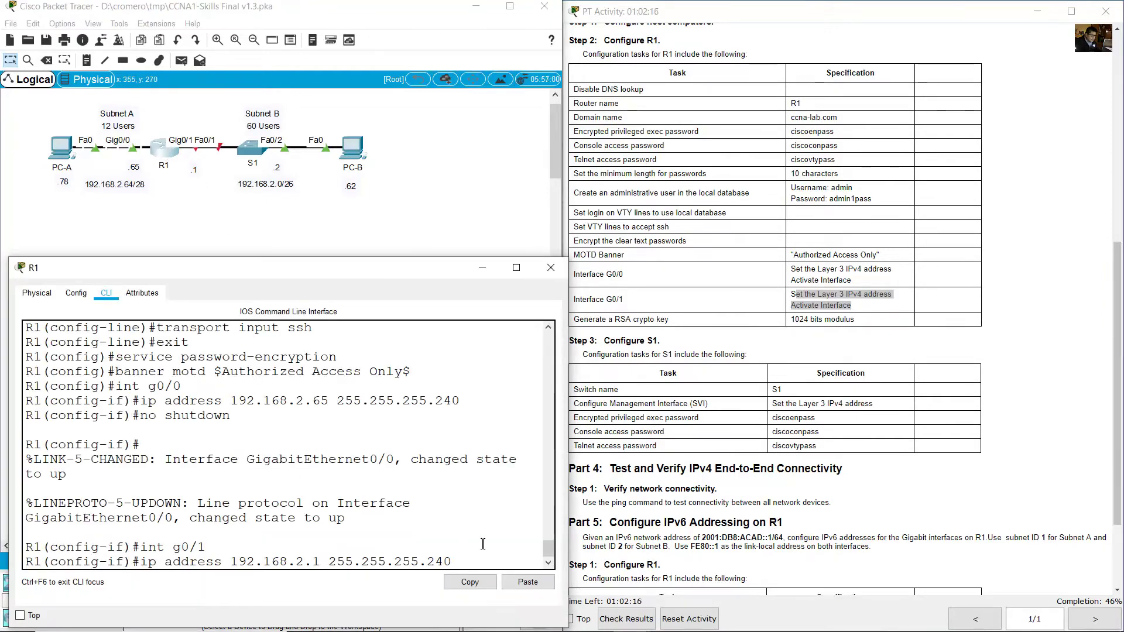
key("BackSpace")
key("BackSpace")
key("BackSpace")
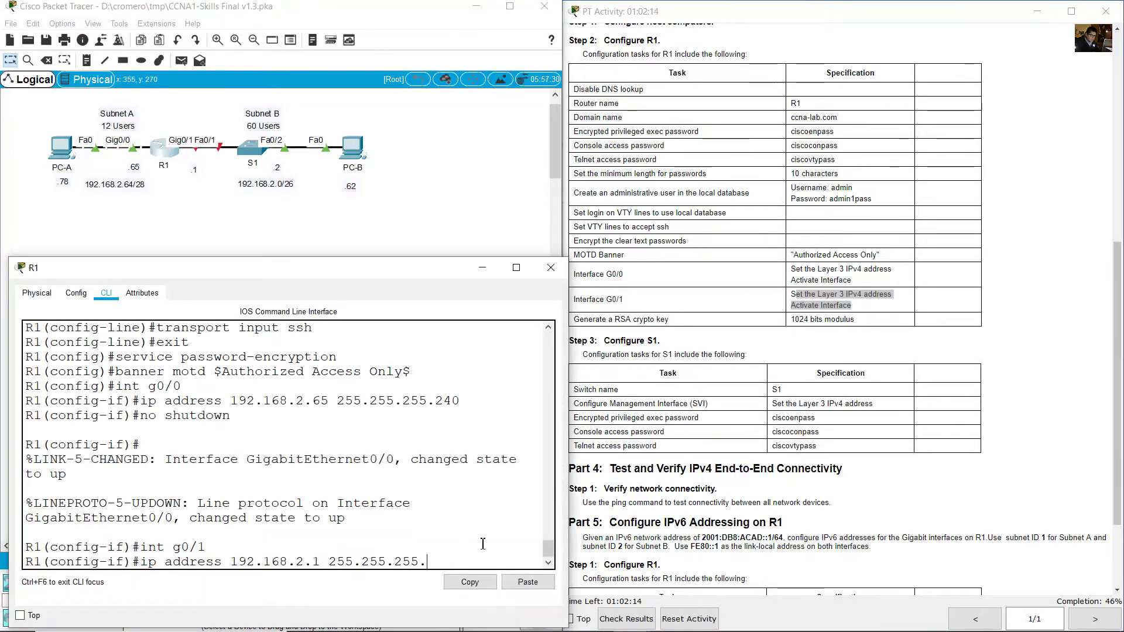
type("192")
key("Return")
key("Up")
key("Up")
key("Up")
key("Up")
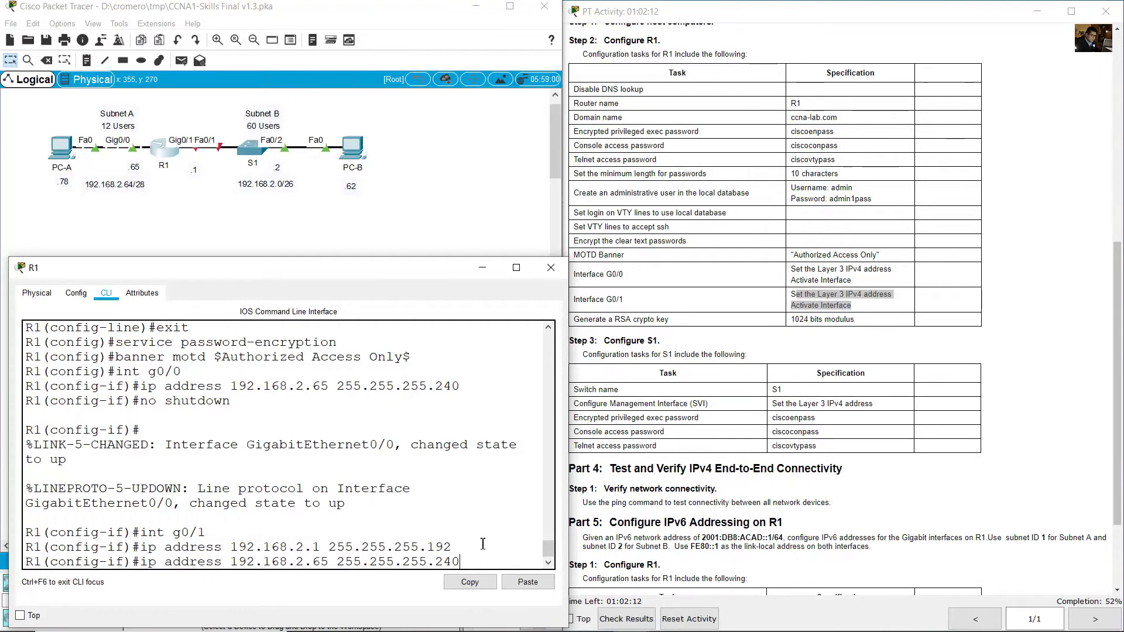
key("Down")
key("Return")
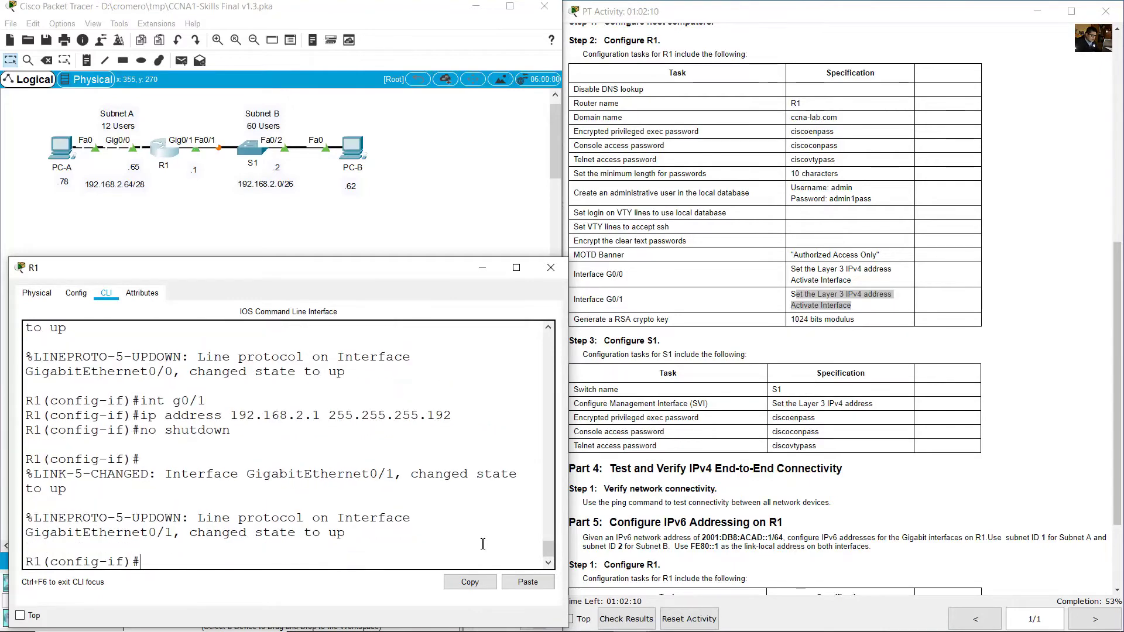
left_click(704, 326)
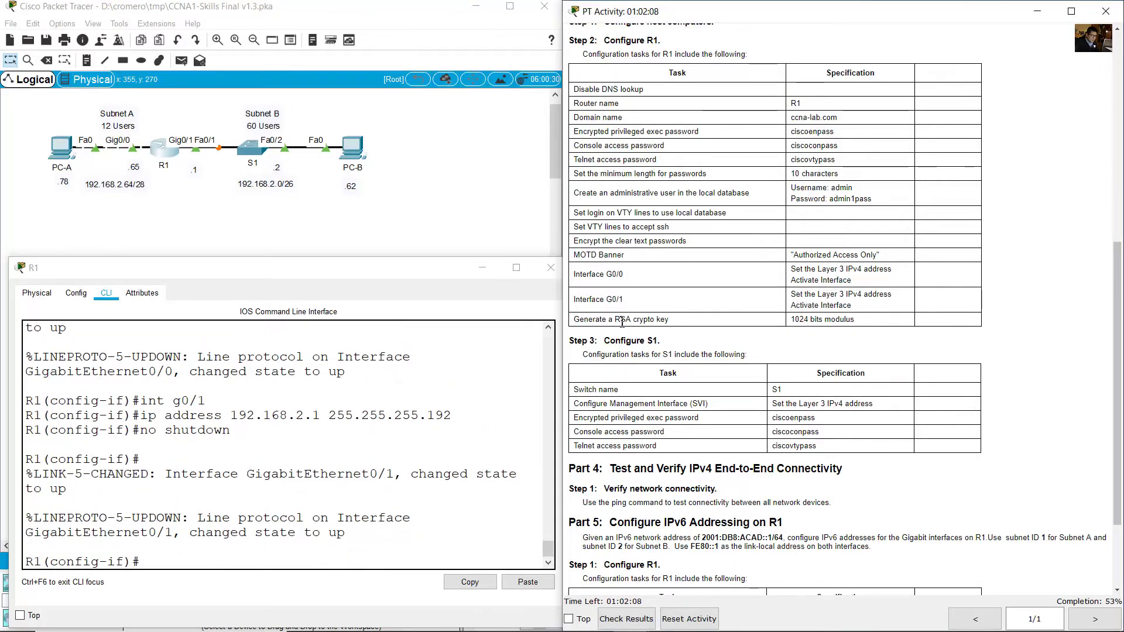
On R1, exit interface mode and generate a 1024-bit general-keys RSA key to enable SSH.
left_click_drag(580, 320, 858, 322)
left_click(322, 467)
type("exit")
key("Return")
type("crypto ")
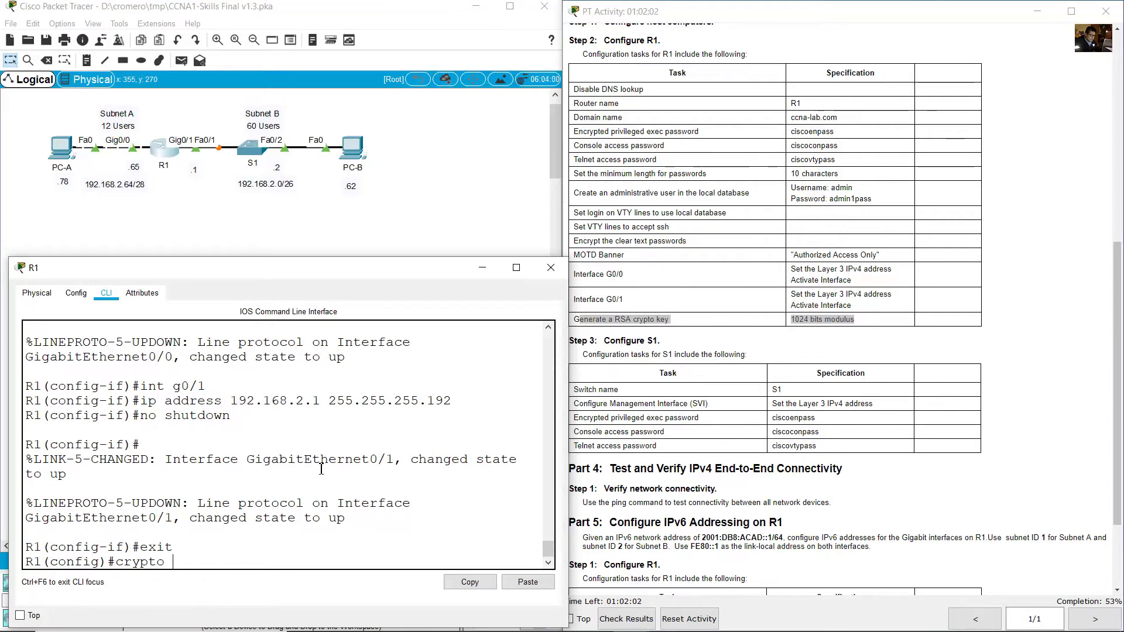
type("key generate rsa")
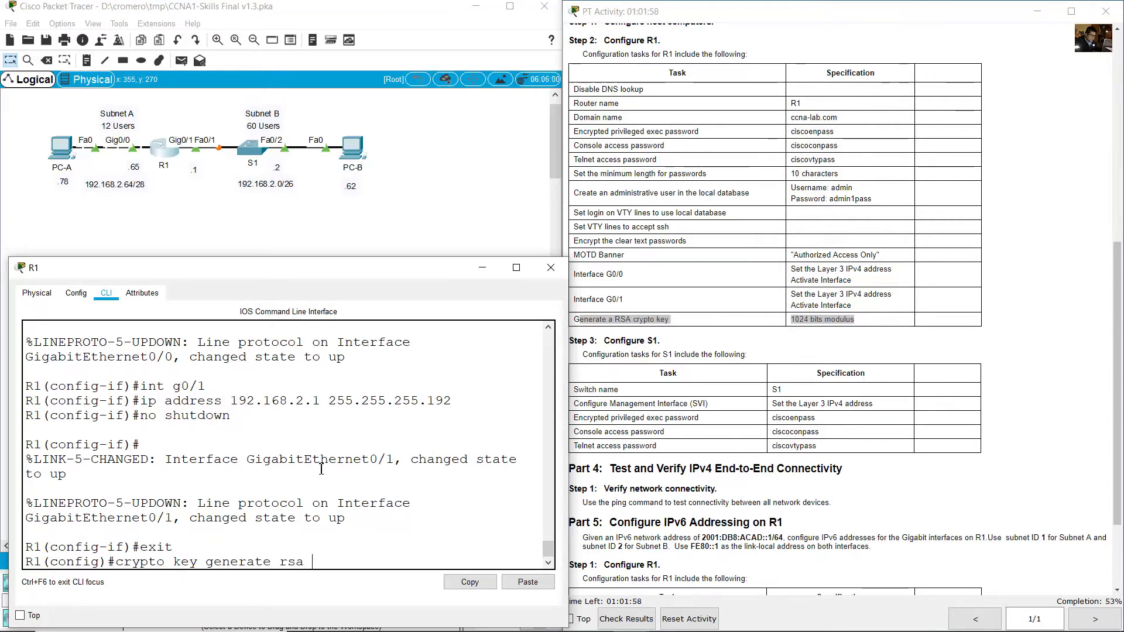
type(" general-keys modulus 1024")
key("Return")
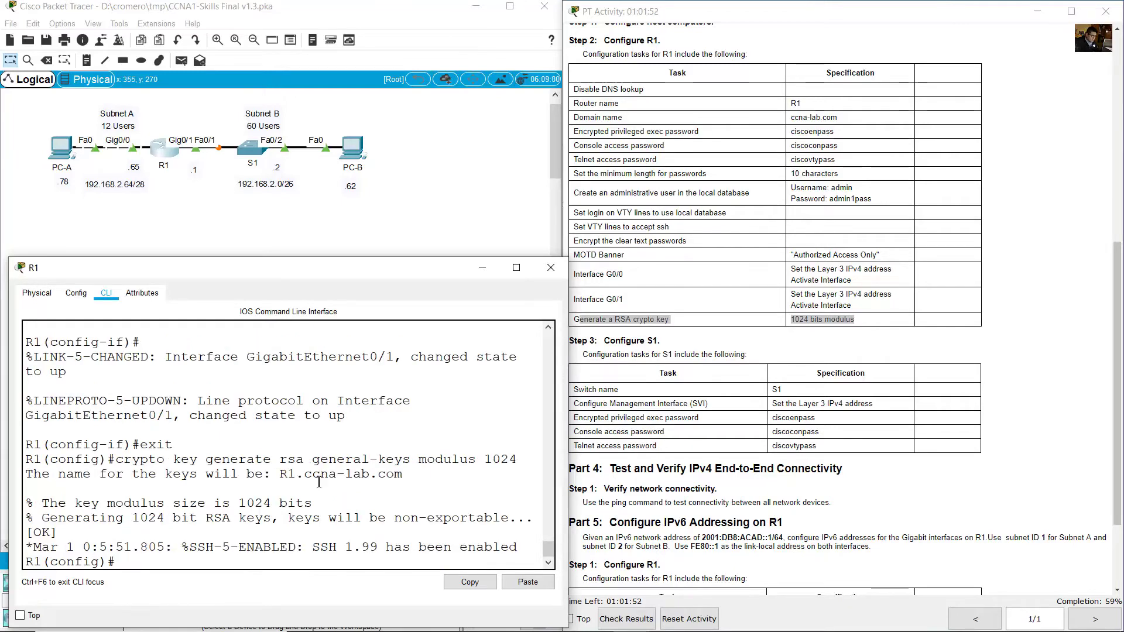
left_click(715, 373)
left_click_drag(609, 340, 659, 341)
Open S1's command line and enter privileged exec and global configuration modes.
left_click(474, 224)
left_click(256, 152)
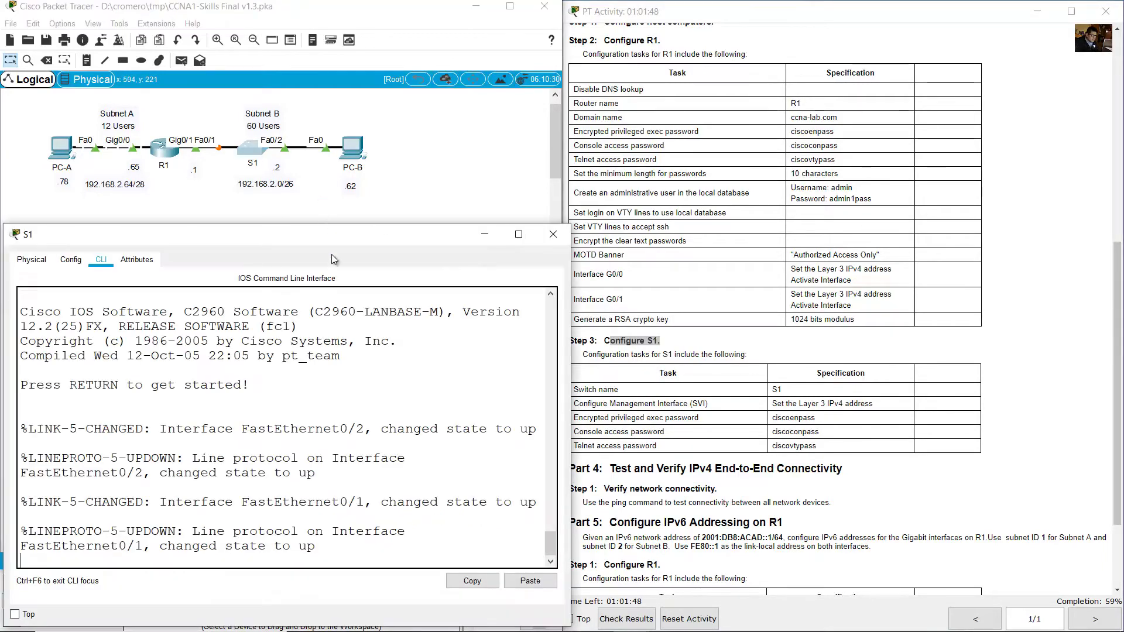
key("Return")
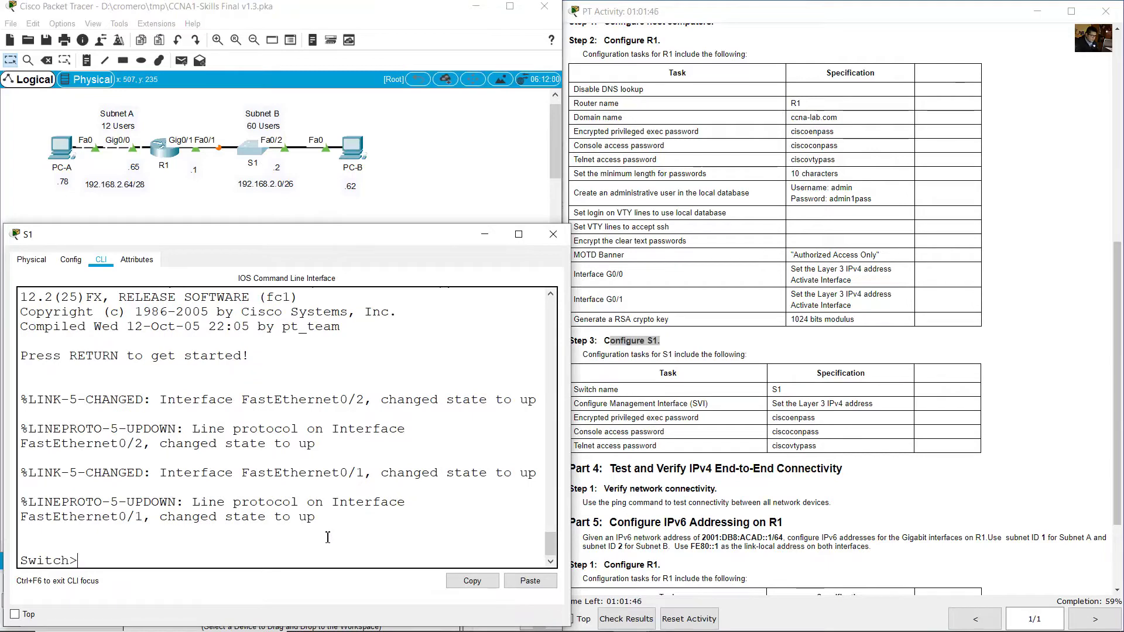
type("en")
key("Return")
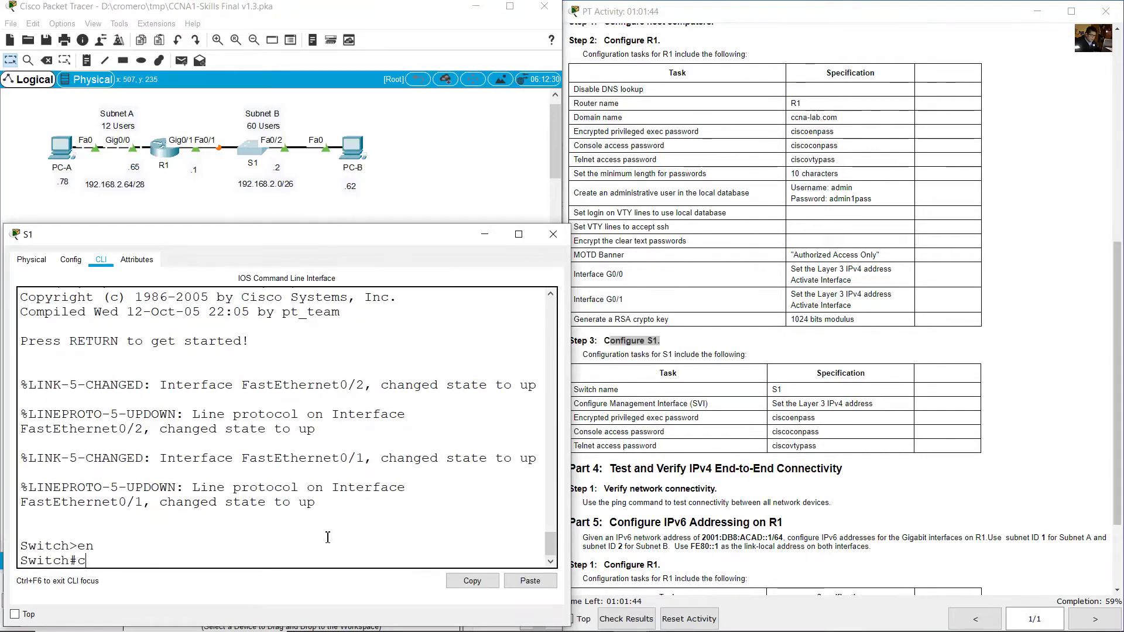
type("conf term")
key("Return")
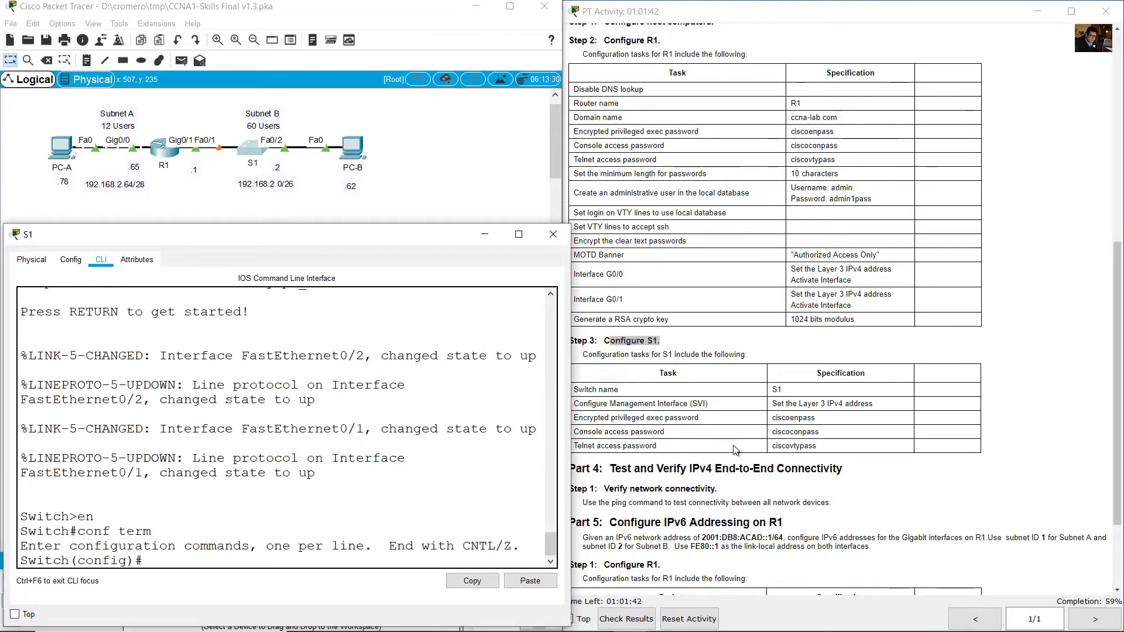
Set the switch hostname to S1.
left_click(772, 395)
left_click_drag(577, 395, 778, 390)
left_click(379, 448)
type("hostname S1")
key("Return")
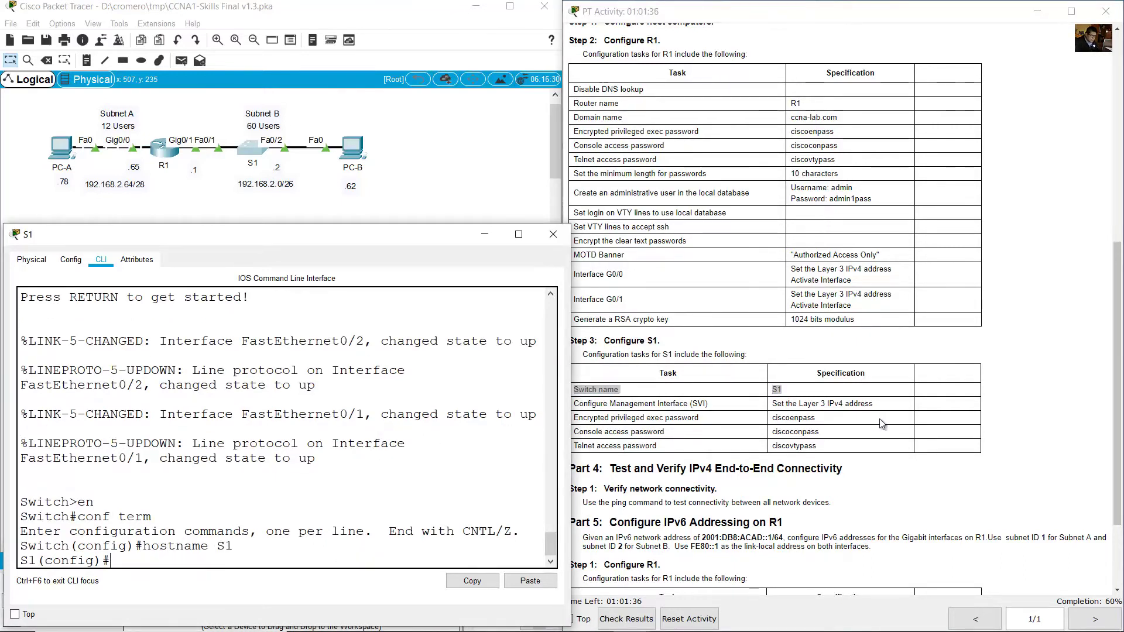
Review the management SVI task and reopen S1's command line.
left_click(882, 423)
scroll(881, 423, "down", 1)
scroll(882, 423, "down", 2)
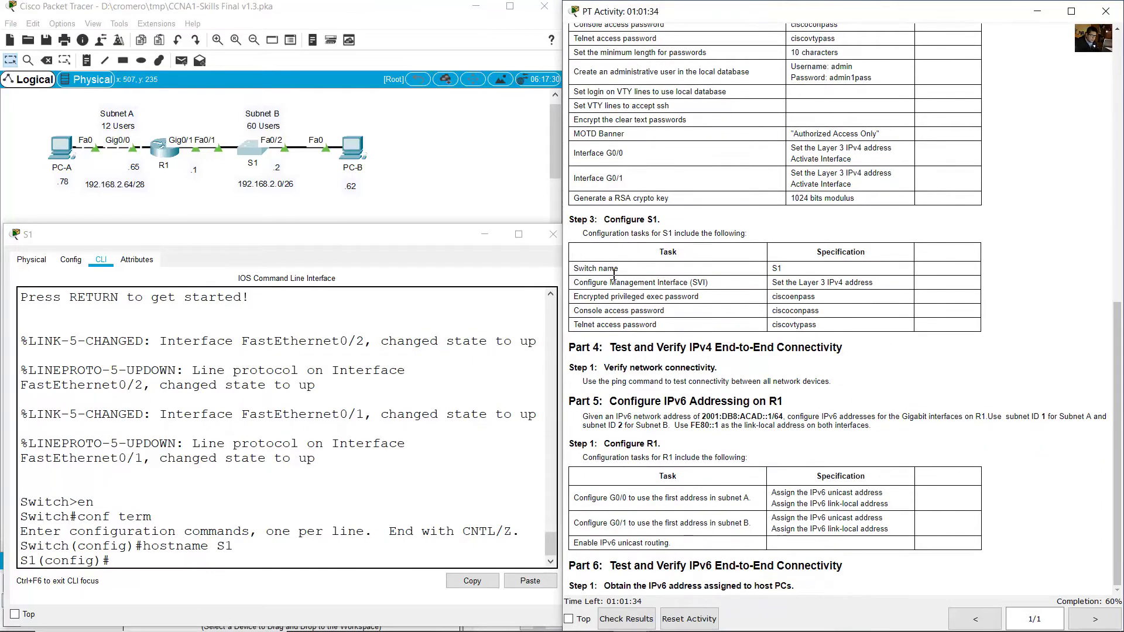
left_click_drag(584, 286, 880, 285)
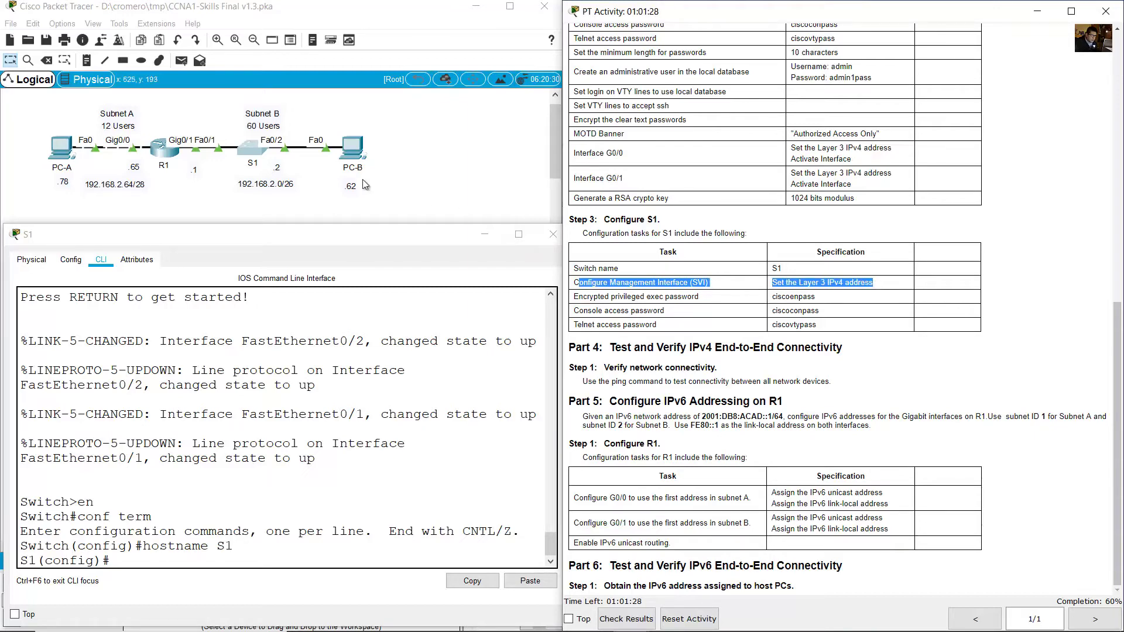
left_click(314, 169)
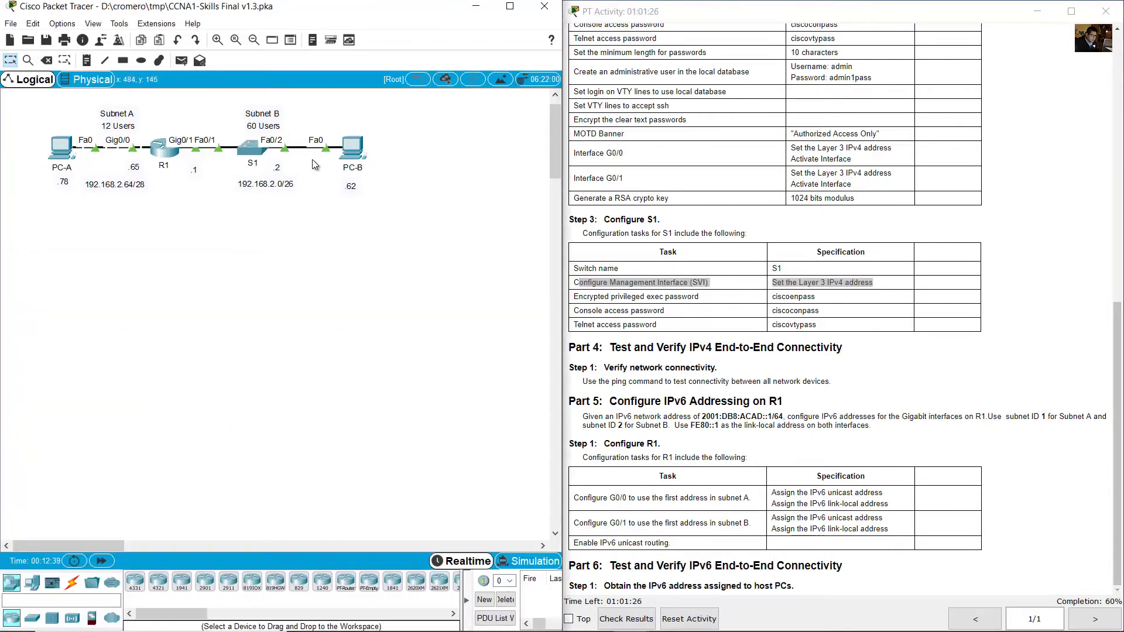
left_click_drag(311, 159, 233, 169)
left_click(263, 151)
Give interface VLAN 1 the address 192.168.2.2 255.255.255.192 and bring it up.
type("i")
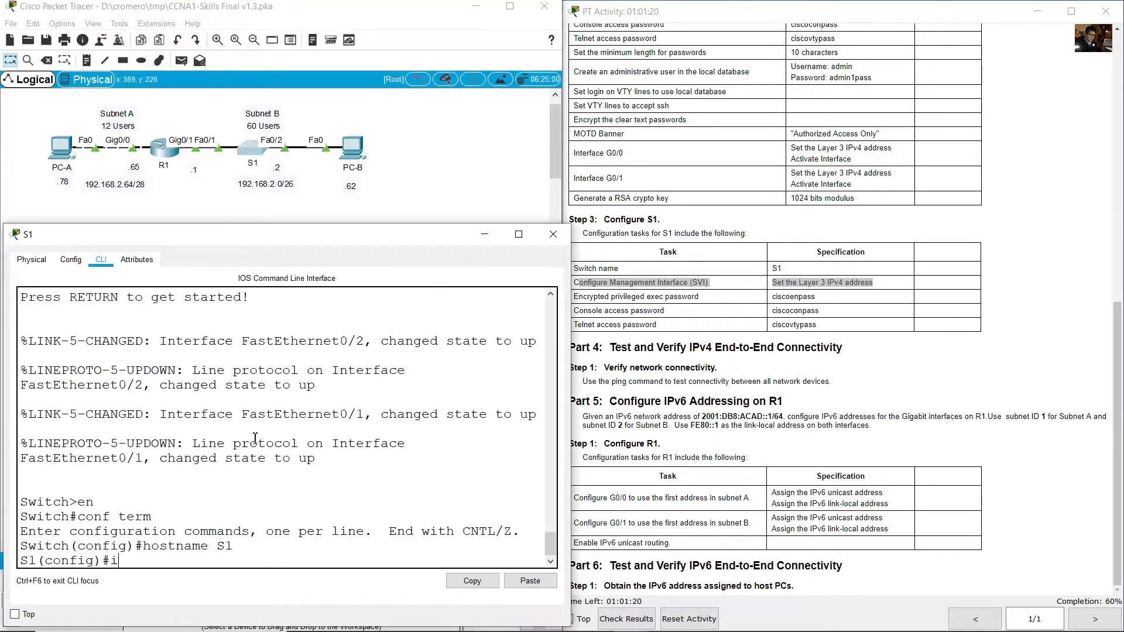
type("p aint vlan 1")
key("Return")
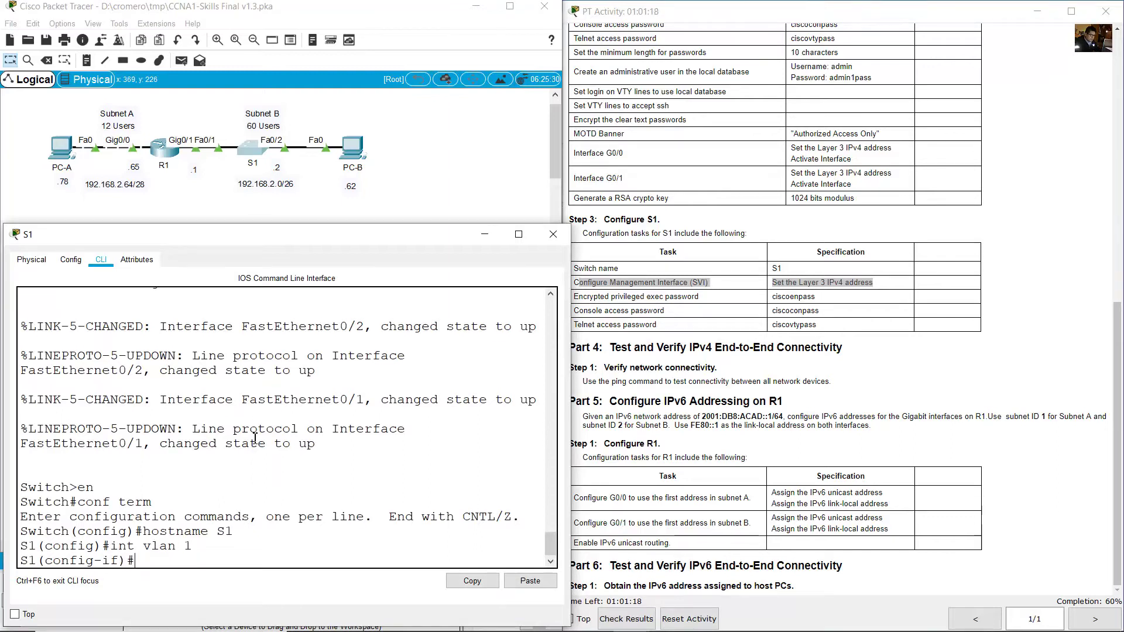
type("ip address 192.168.2.2 255.255.255.192")
key("Return")
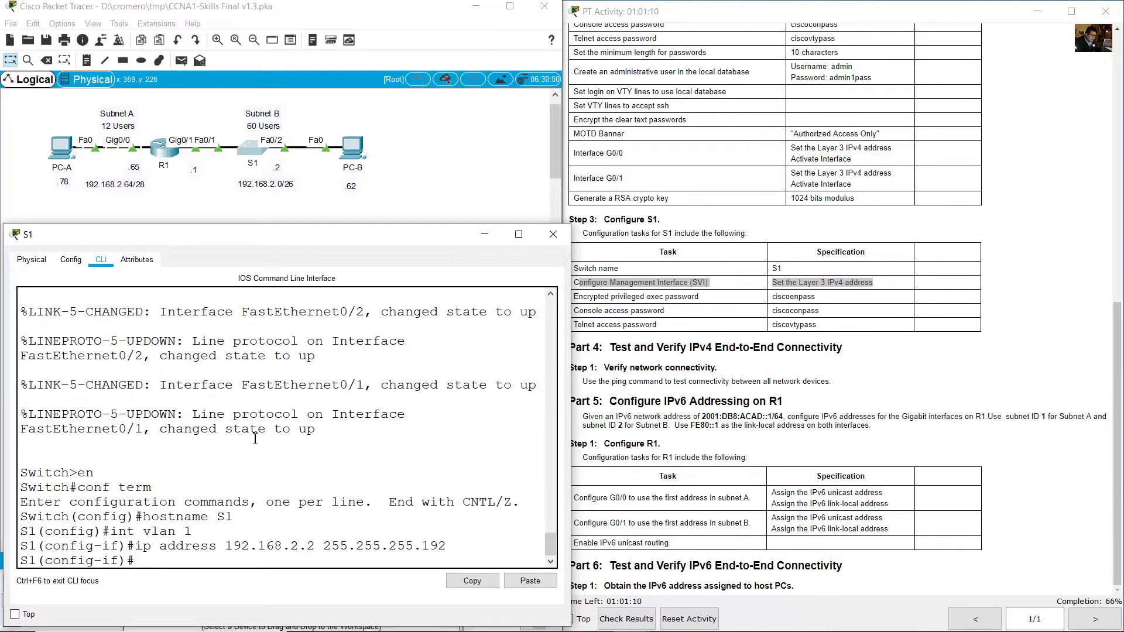
type("no shutdown")
key("Return")
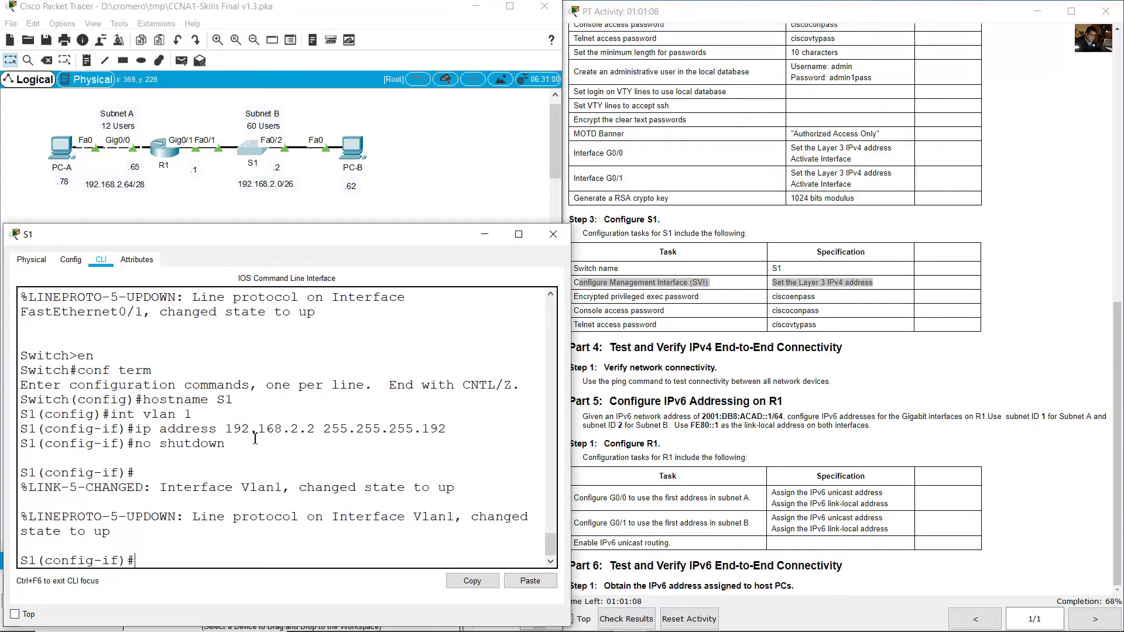
Review S1's password tasks and exit interface configuration mode.
left_click(673, 309)
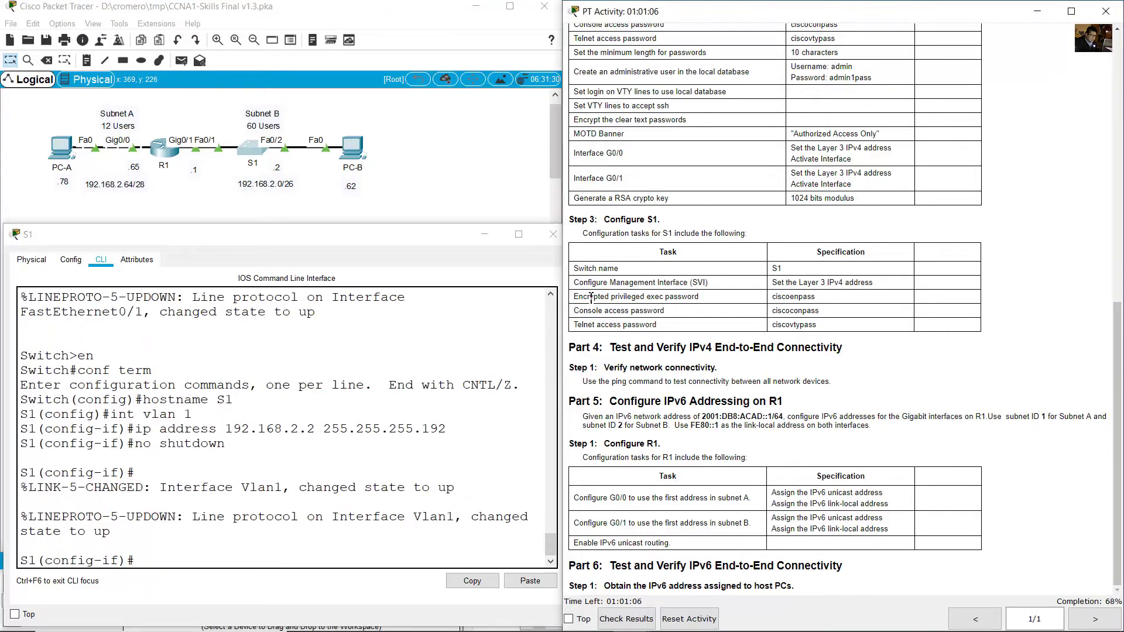
left_click_drag(603, 297, 824, 304)
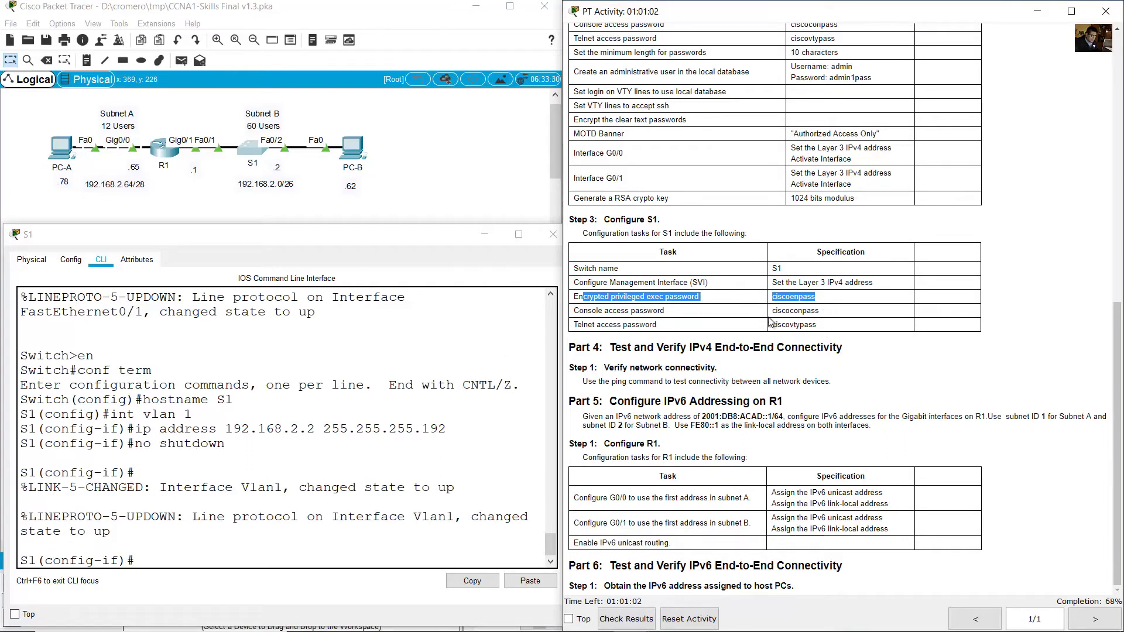
left_click_drag(635, 296, 772, 338)
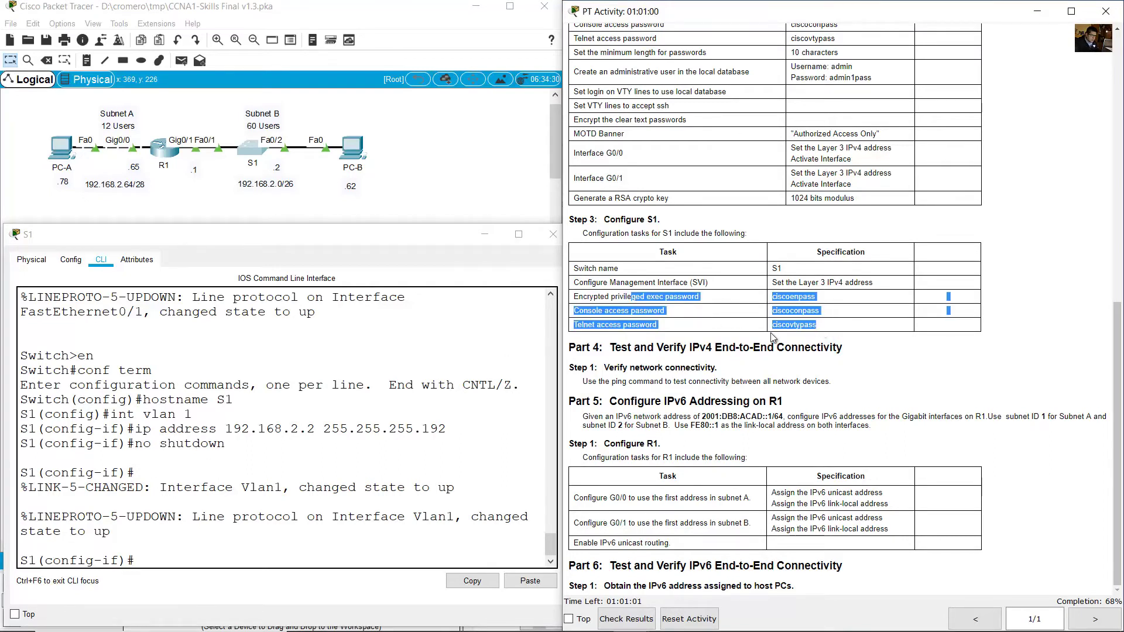
left_click(297, 515)
type("exit")
key("Return")
Set S1's default gateway to 192.168.2.1.
type("ip default-g")
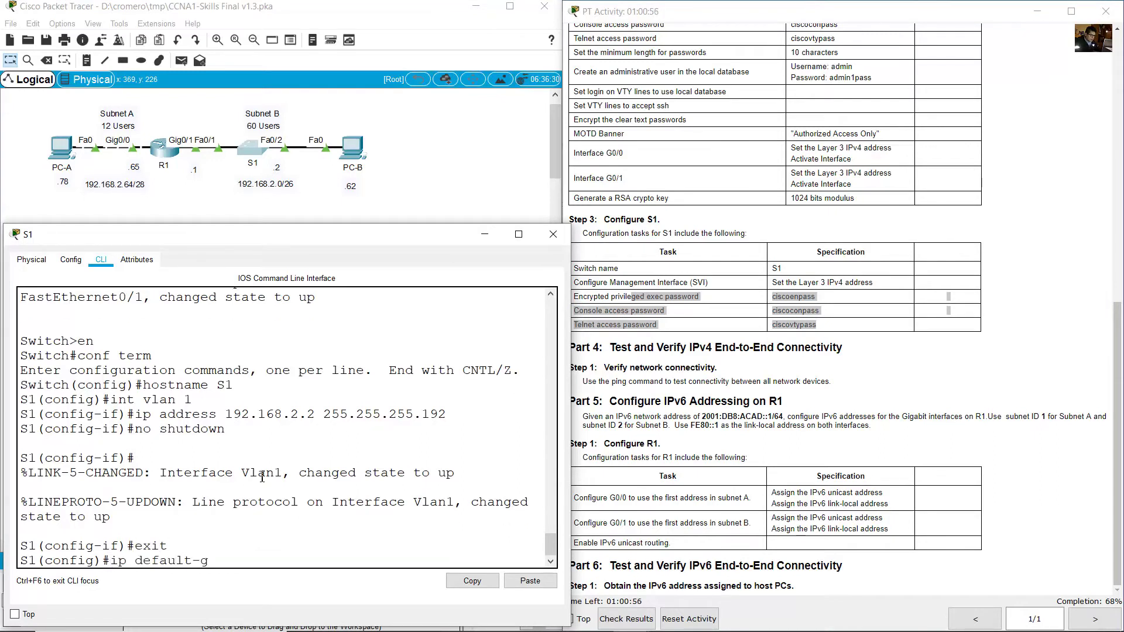
type("ateway")
left_click_drag(204, 205, 186, 164)
left_click(242, 143)
type("y 192.168.1.")
key("ctrl+u")
type("ip default-gateway 192.168.2.1")
key("Return")
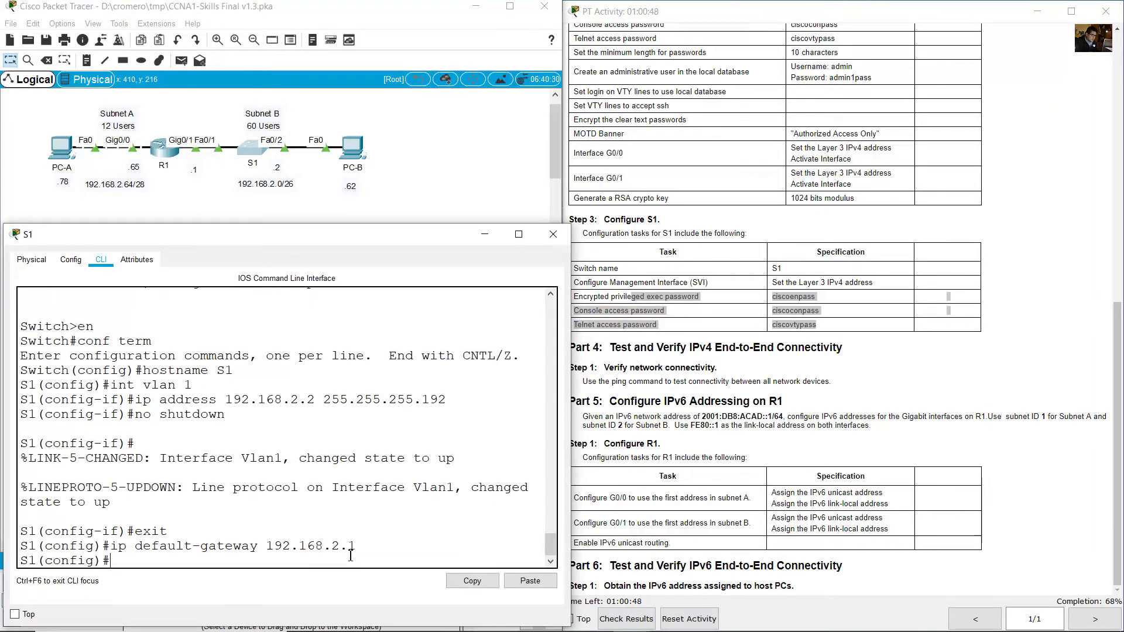
Set S1's encrypted privileged exec password with enable secret.
left_click(726, 305)
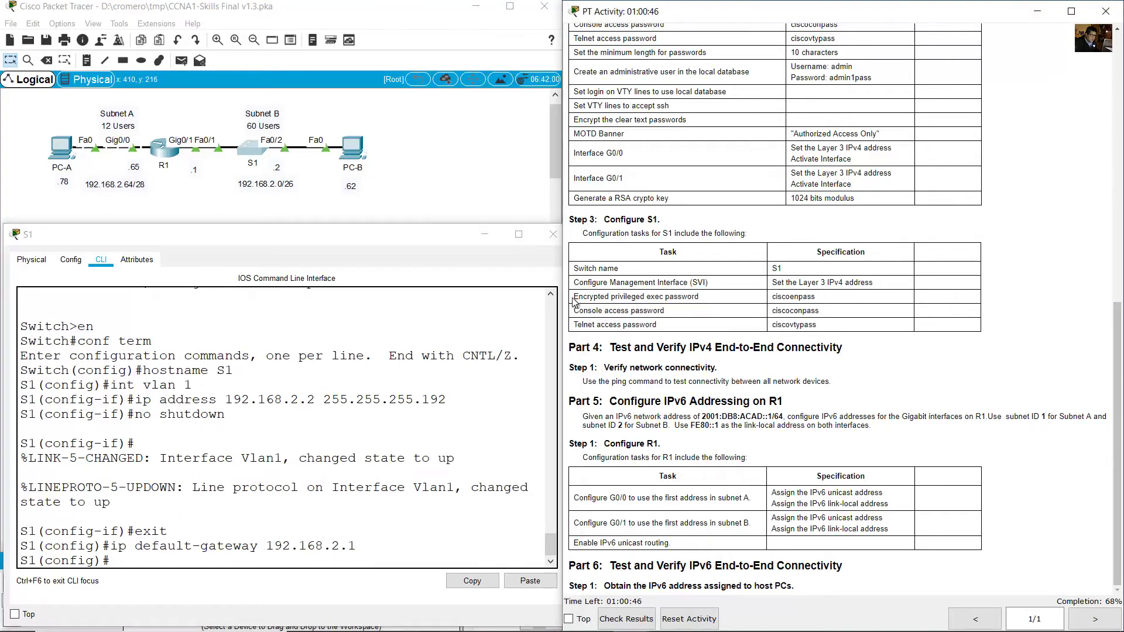
left_click_drag(575, 296, 819, 306)
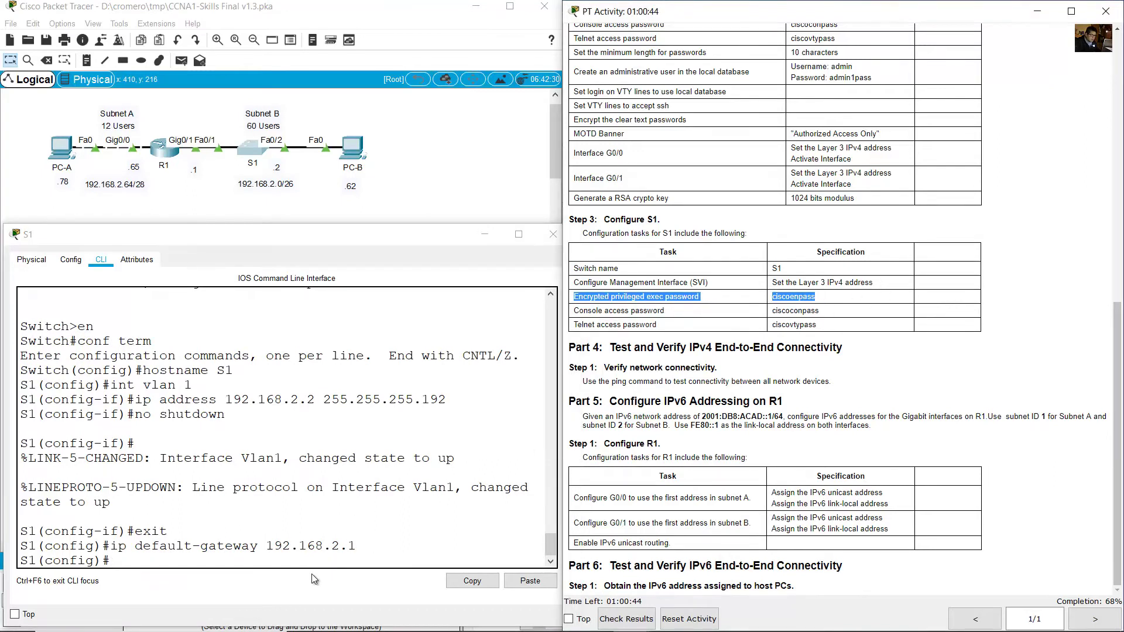
left_click(332, 547)
type("enable s")
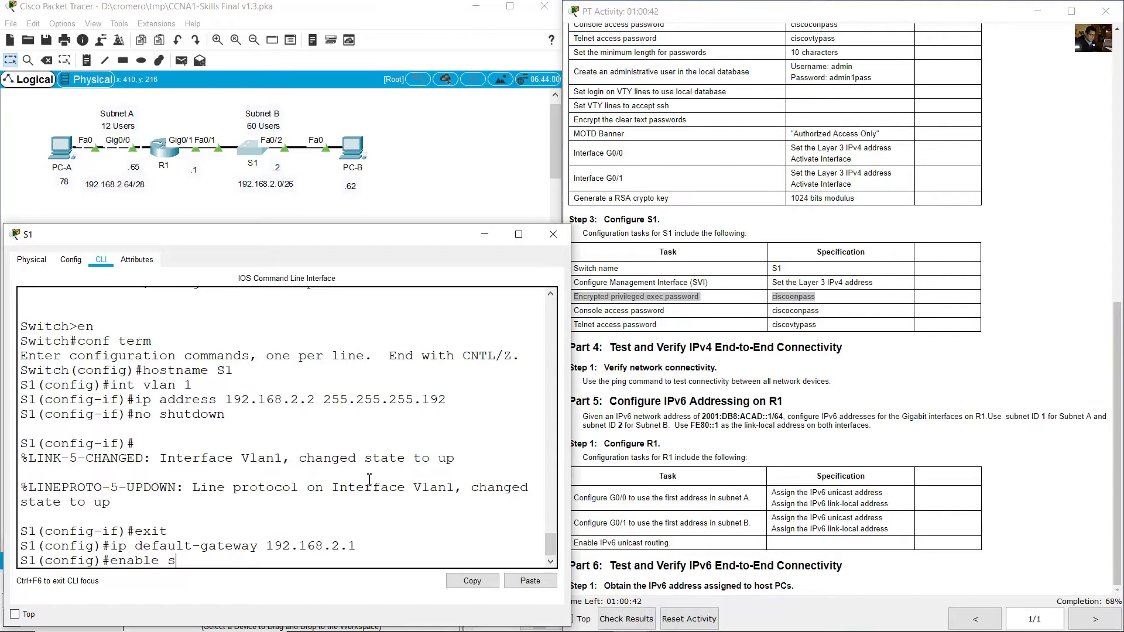
type("ecret ciscoenpass")
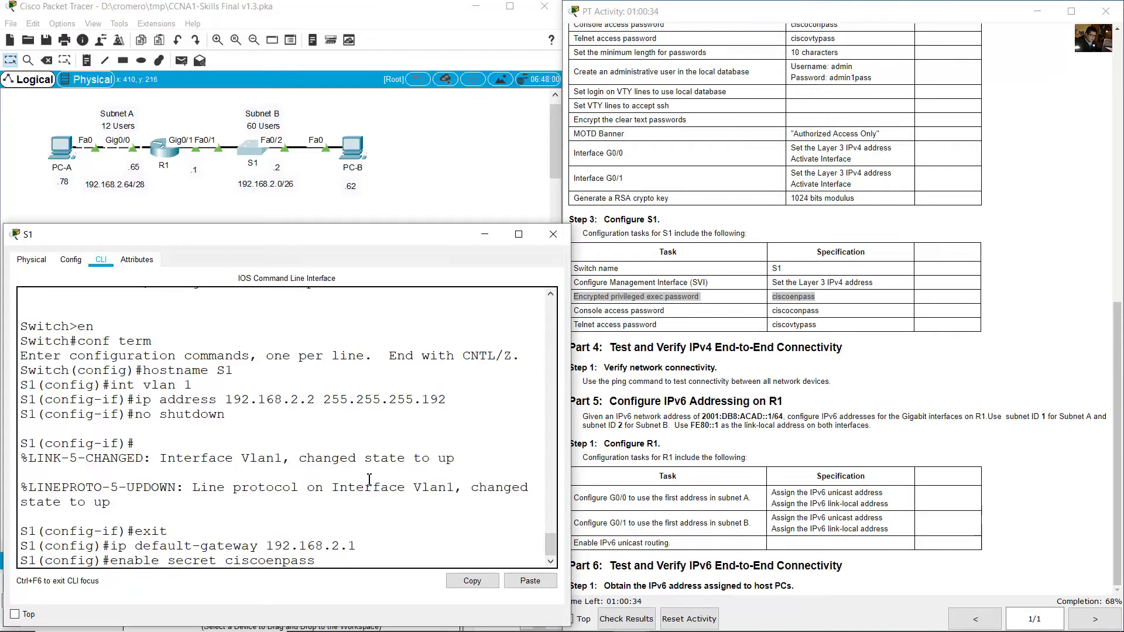
key("Return")
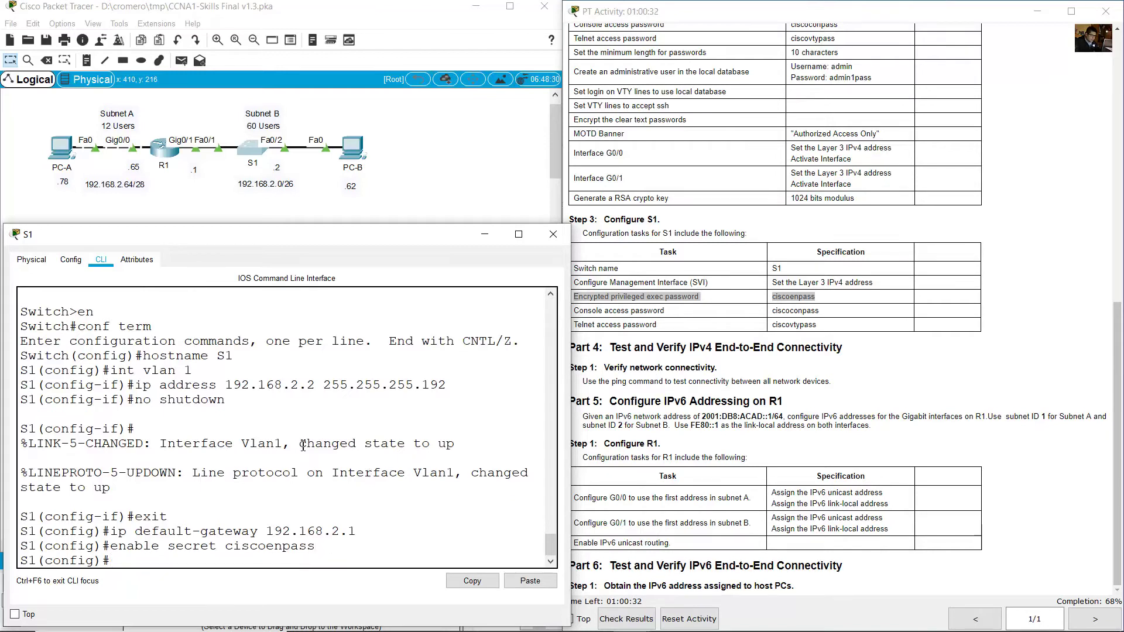
Protect S1's console 0 line with the required password and login.
left_click(670, 291)
left_click_drag(578, 310, 821, 313)
left_click(368, 430)
type("line")
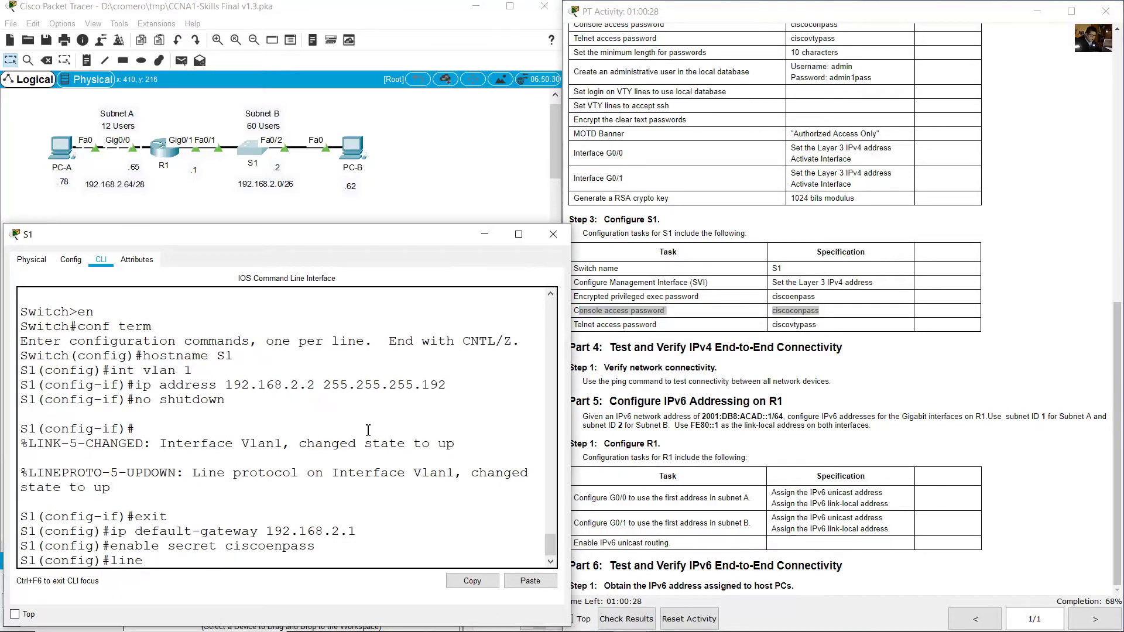
key("BackSpace")
key("BackSpace")
type("console 0")
key("Return")
type("pass")
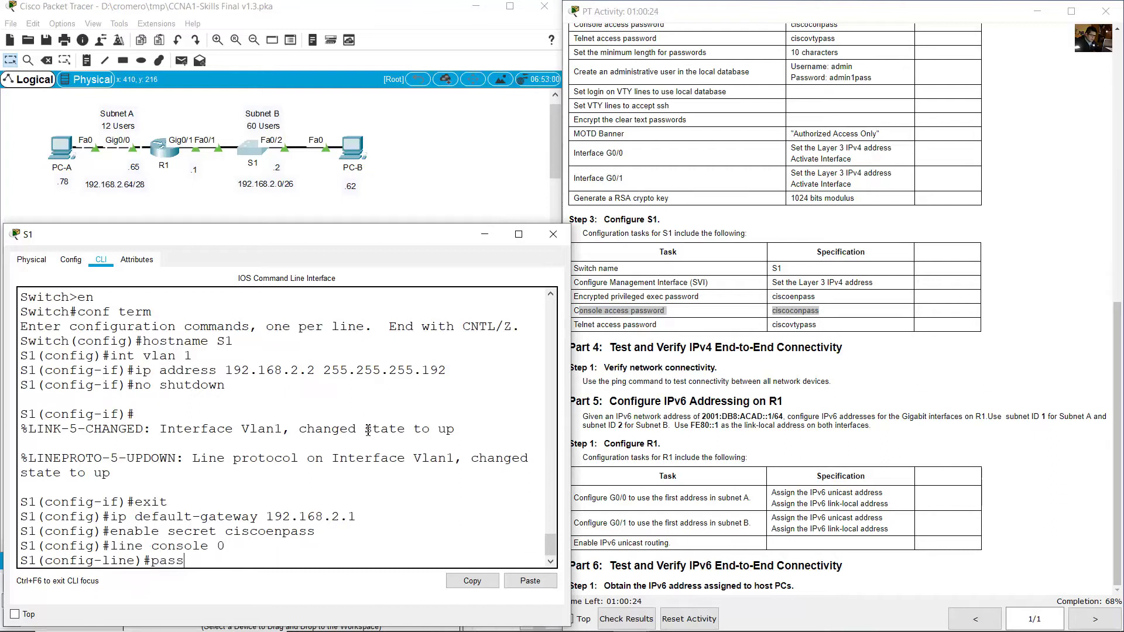
type("word ciscoconpass")
key("Return")
type("login")
key("Return")
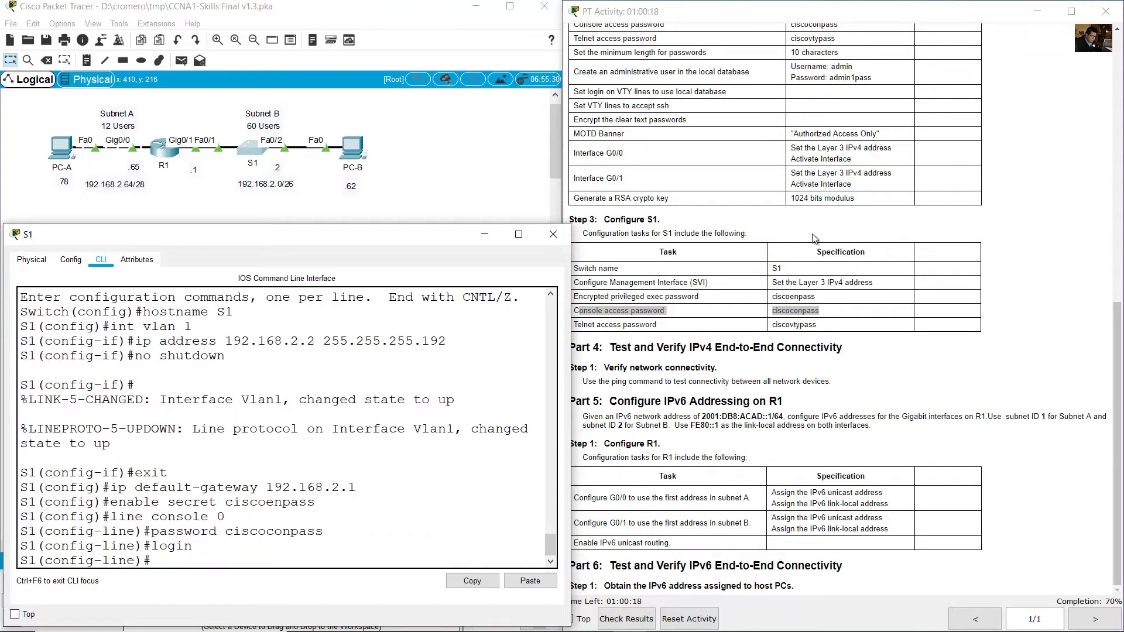
Set the Telnet password and login on S1's VTY lines 0 15, then exit line configuration.
left_click(630, 310)
left_click_drag(577, 324, 783, 360)
left_click(398, 519)
type("line vty 0 15")
key("Return")
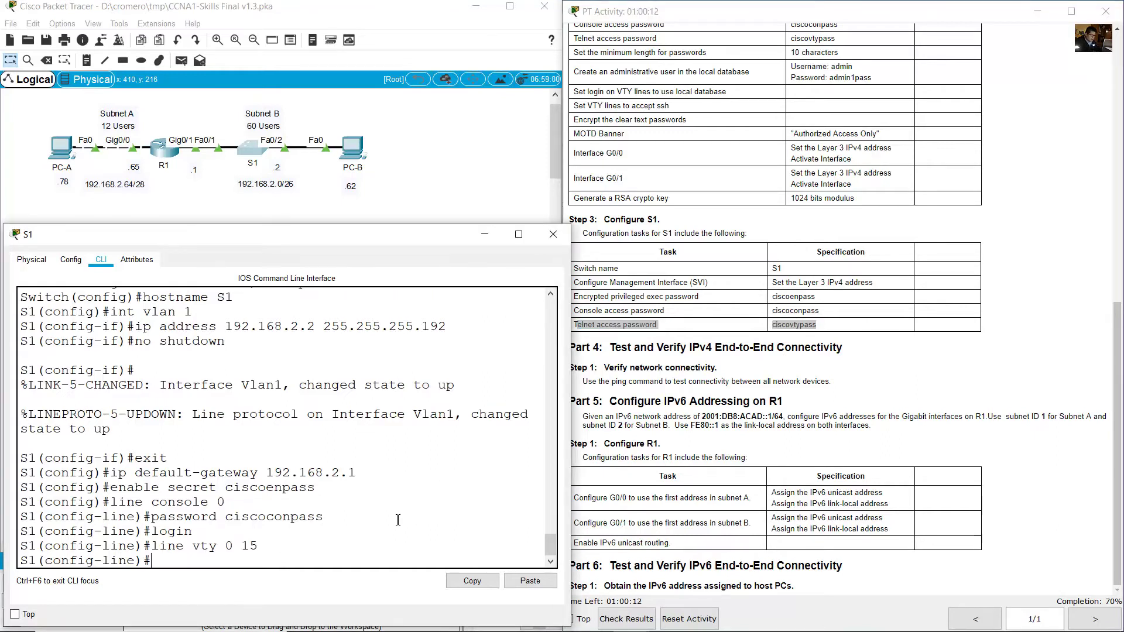
type("password ciscovtypass")
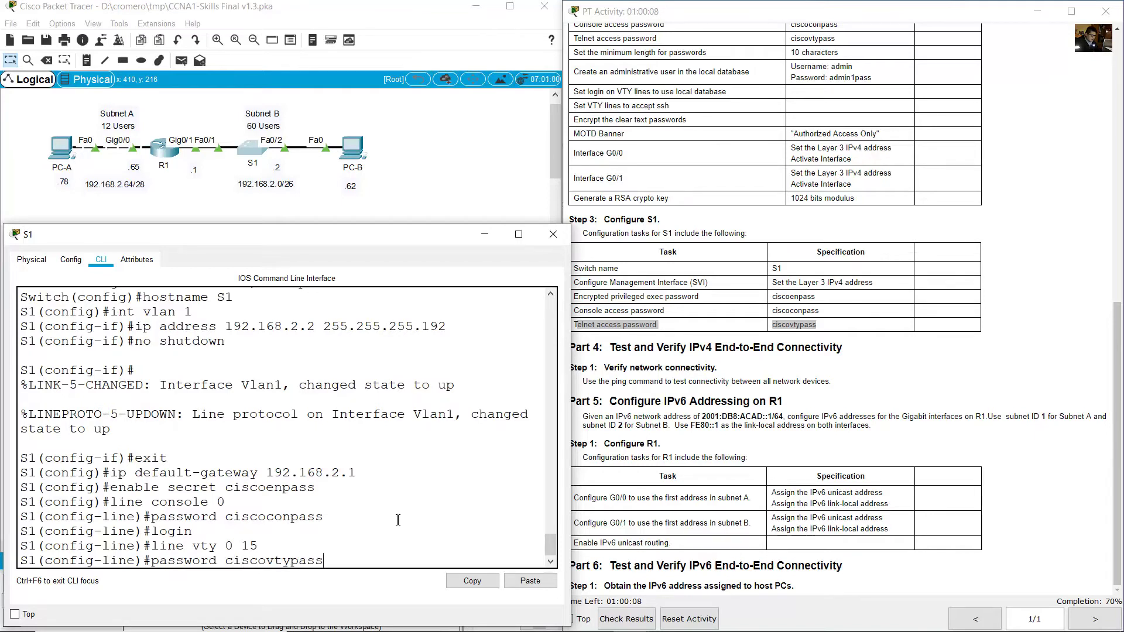
key("Return")
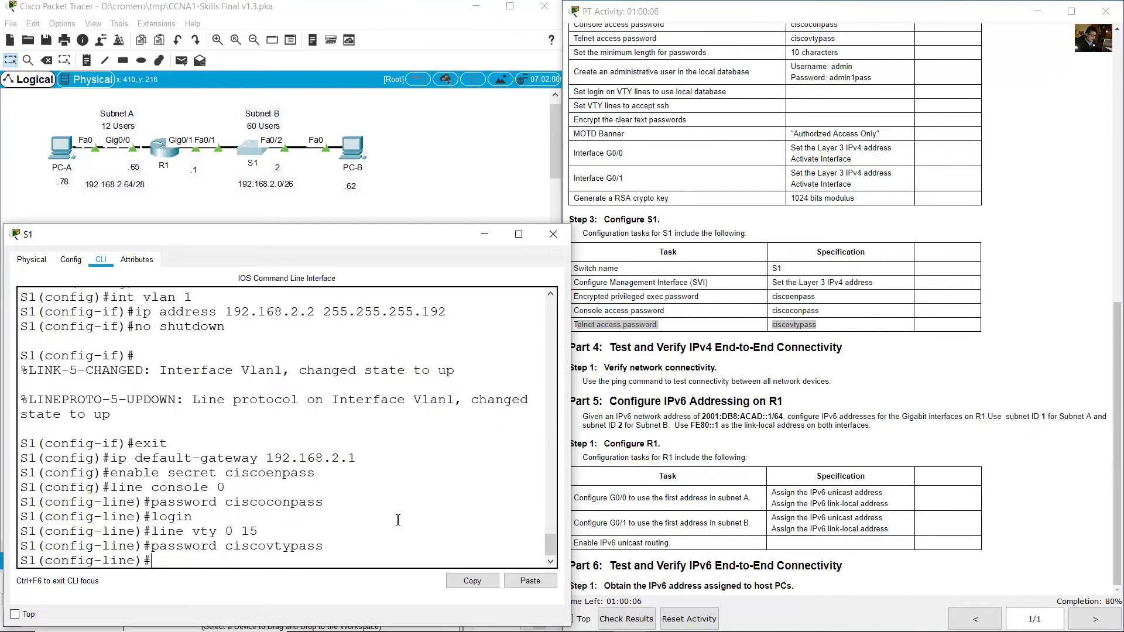
type("login")
key("Return")
type("exit")
key("Return")
left_click(796, 404)
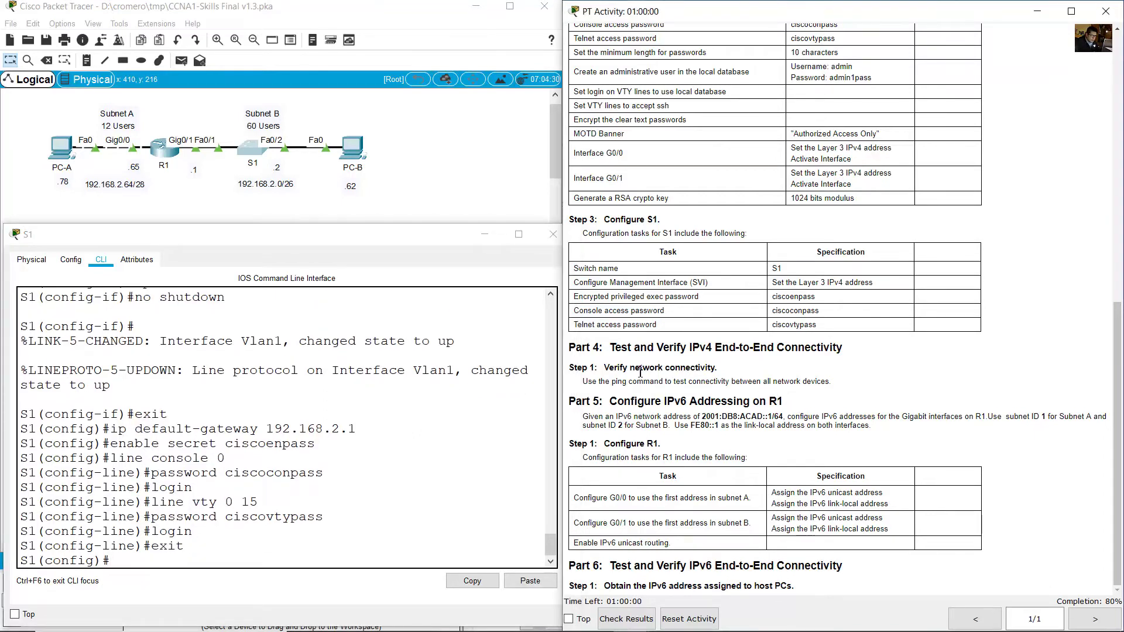
left_click_drag(618, 354, 851, 346)
From PC-A's command prompt, ping PC-B at 192.168.2.62.
left_click(203, 192)
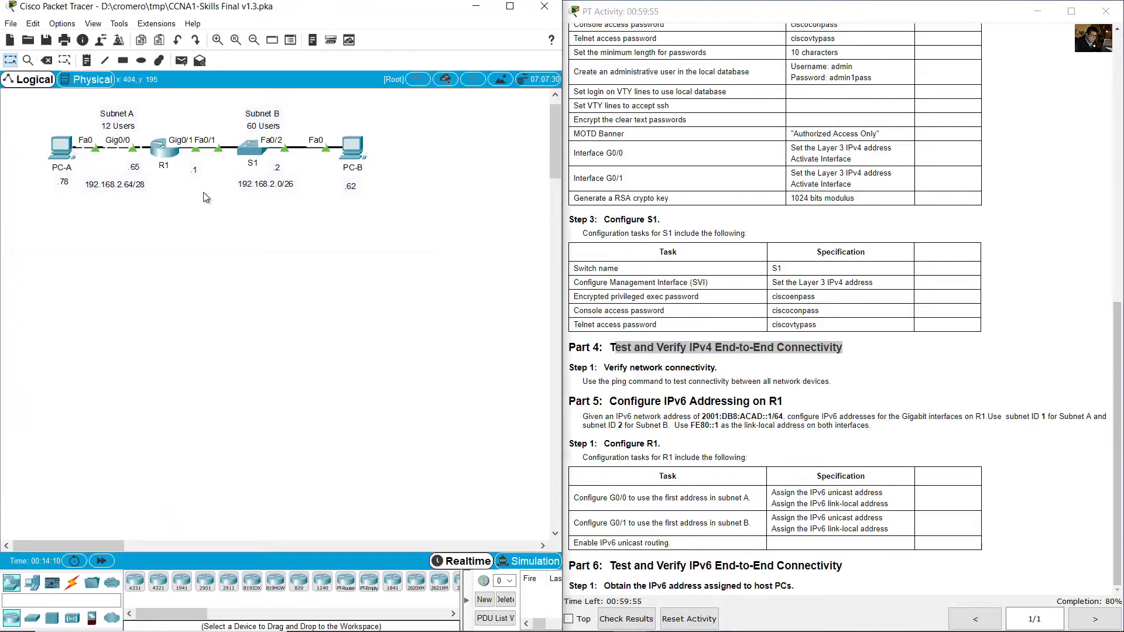
left_click(60, 148)
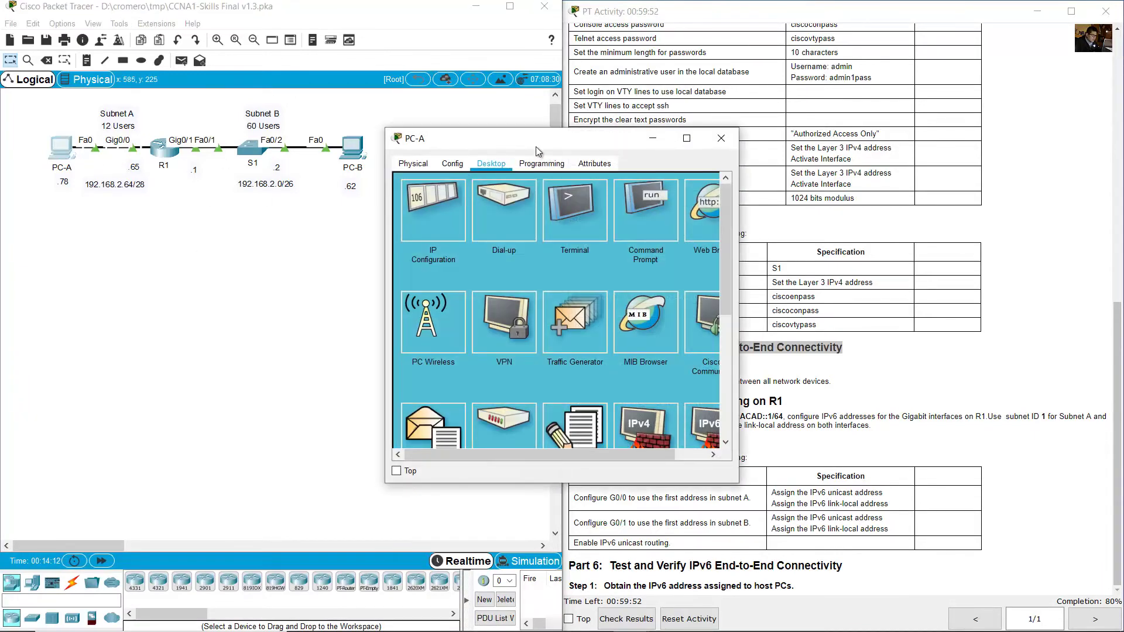
left_click_drag(520, 141, 132, 279)
left_click(238, 339)
left_click_drag(353, 270, 562, 268)
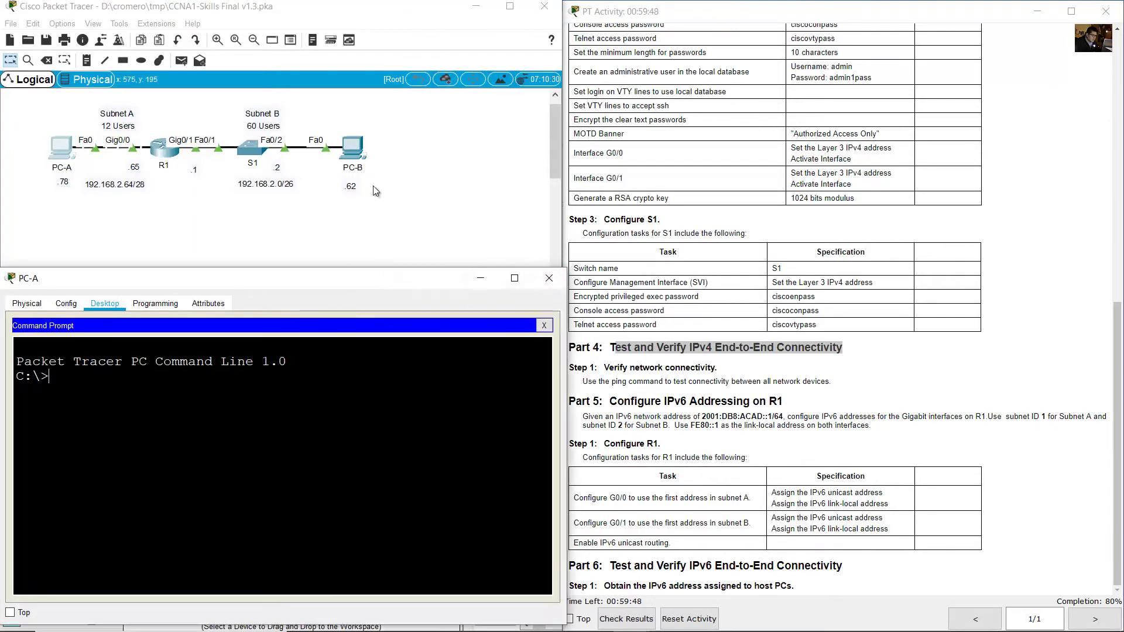
left_click_drag(396, 135, 345, 191)
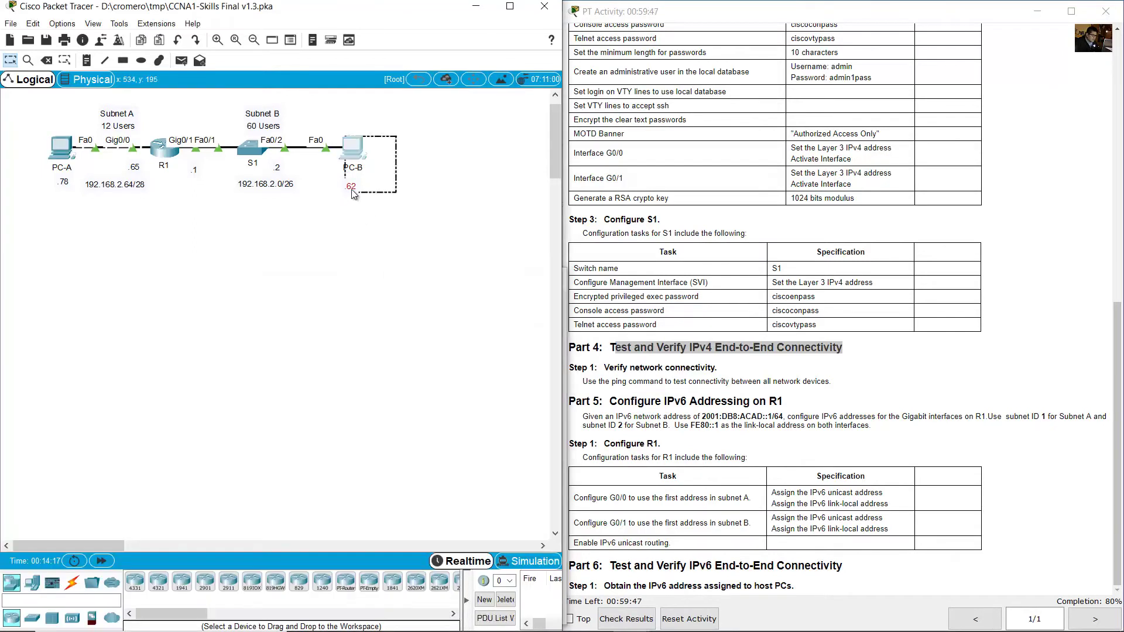
left_click(68, 153)
type("ping")
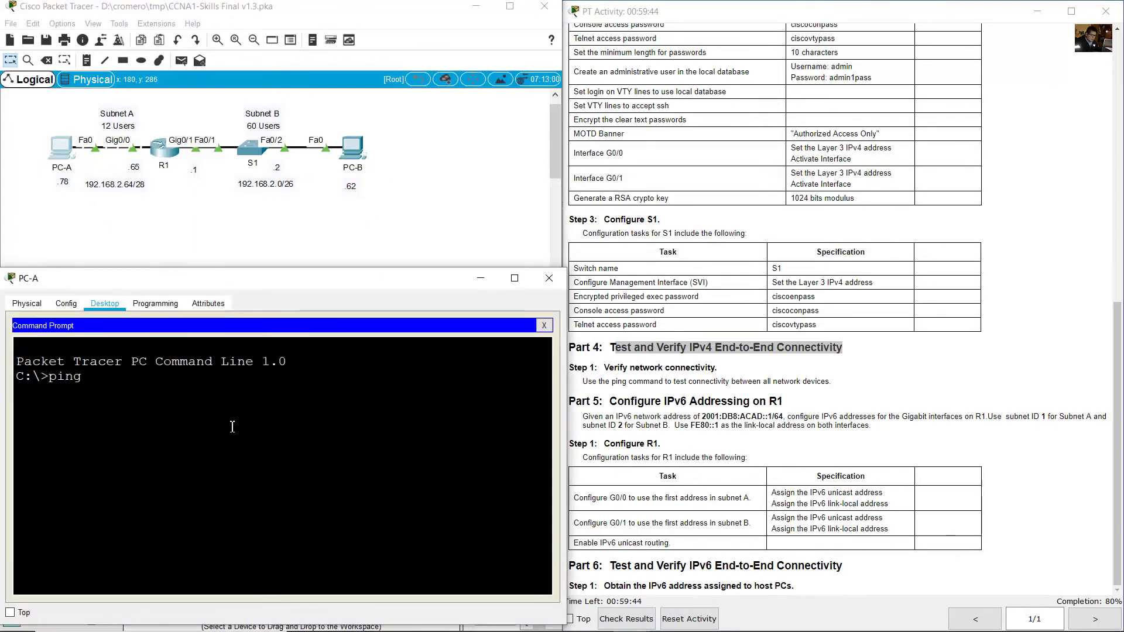
type(" 192.168.2.62")
key("Return")
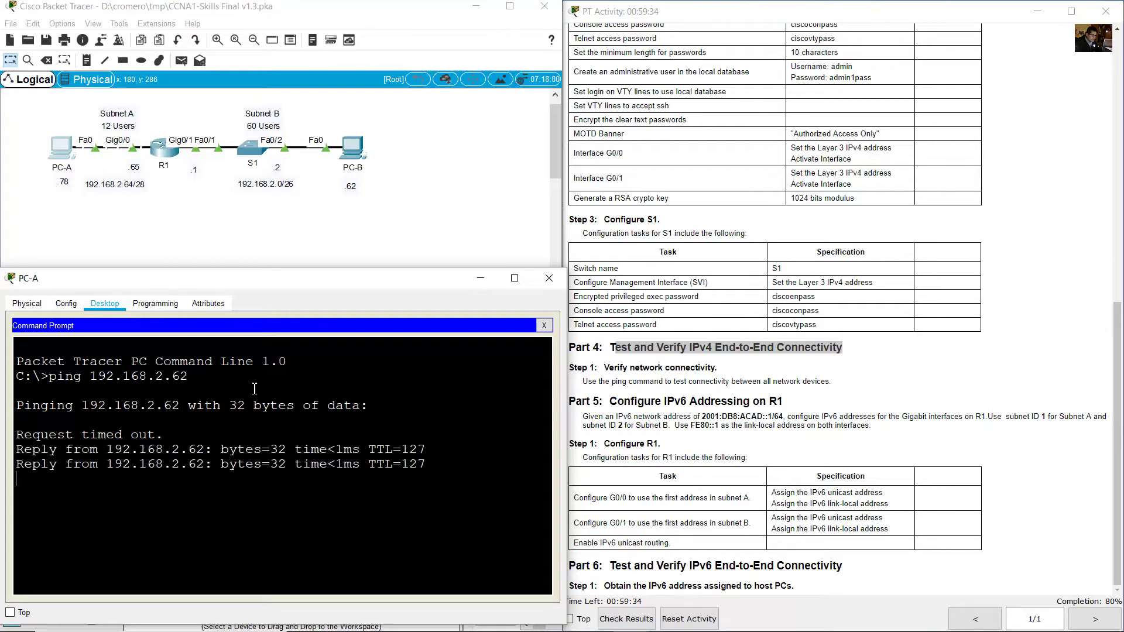
Ping S1 at 192.168.2.2 from PC-A, twice.
left_click(244, 244)
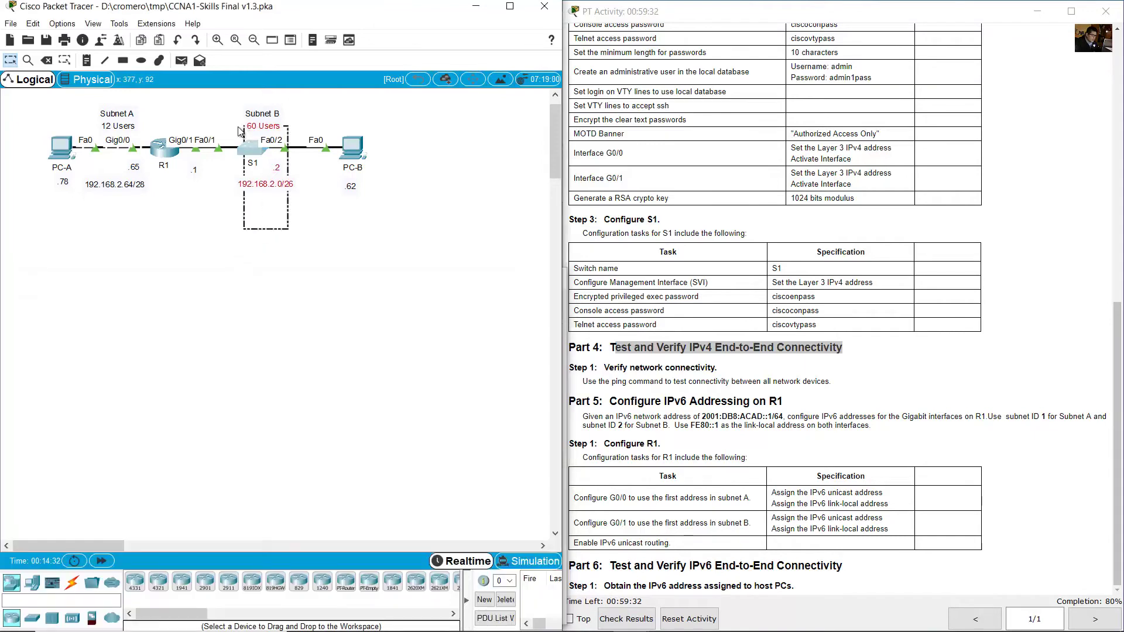
left_click(59, 151)
key("Up")
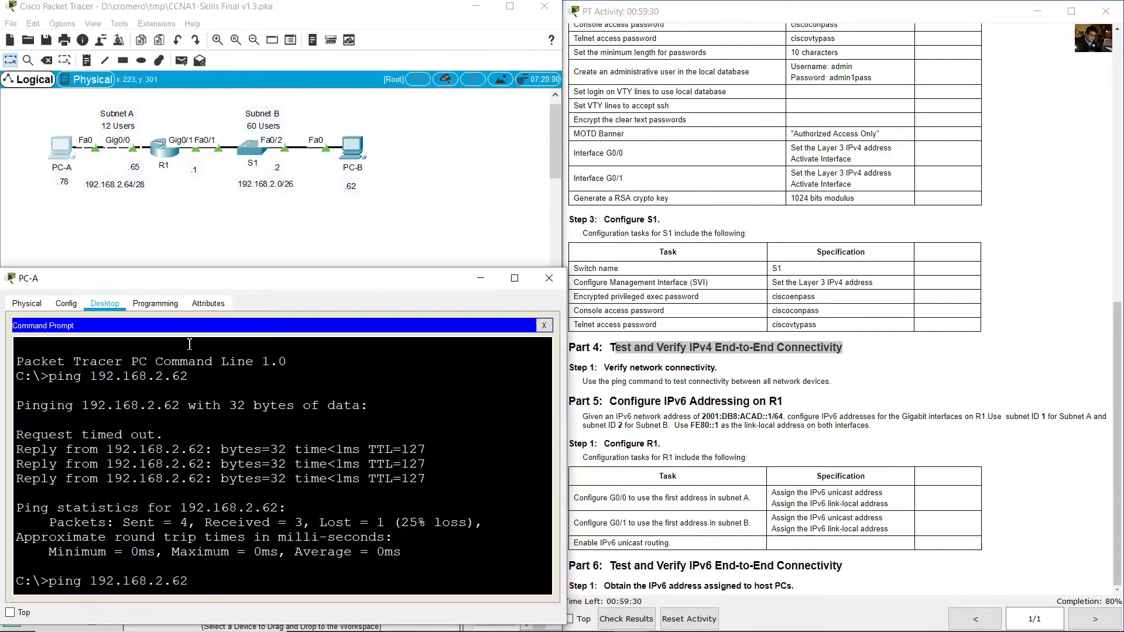
key("BackSpace")
key("BackSpace")
type("2")
key("Return")
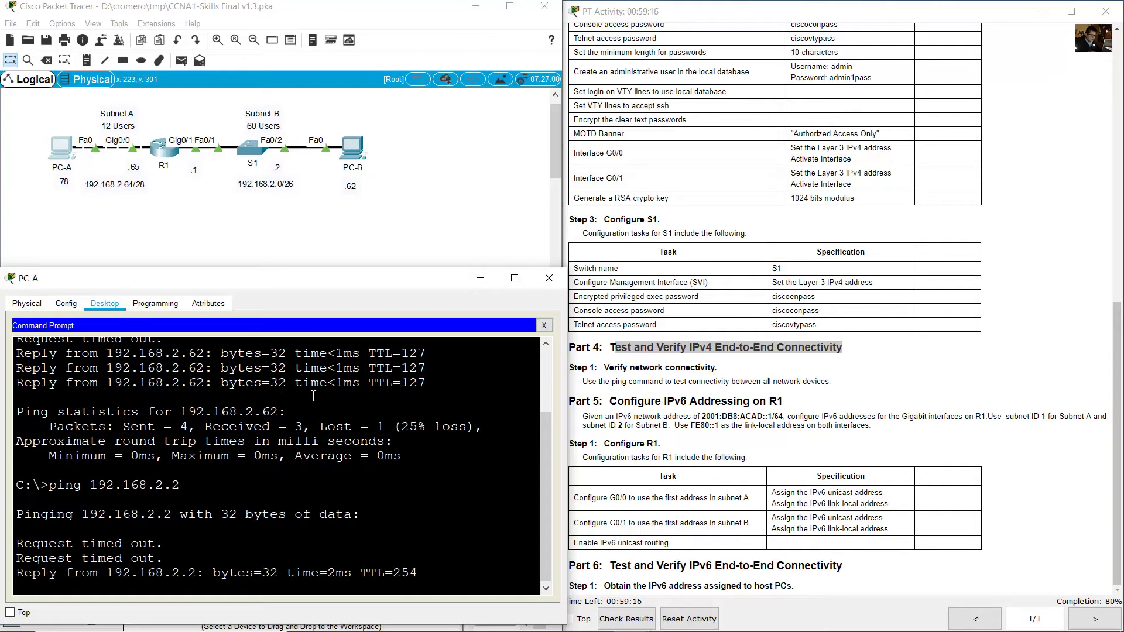
key("Up")
key("Return")
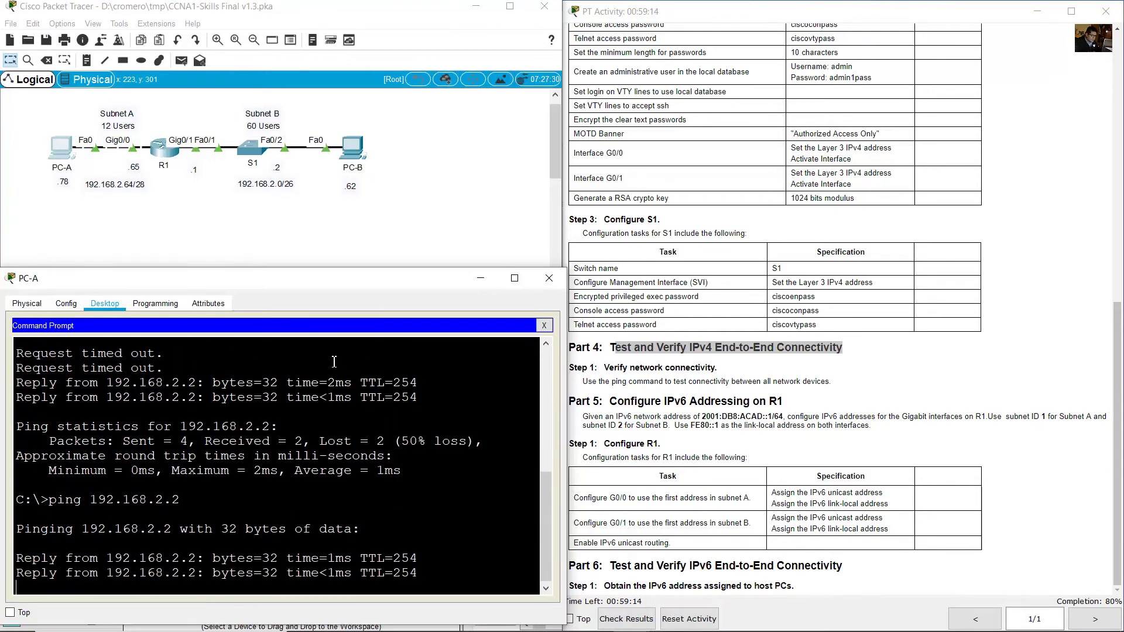
Ping R1's interfaces at 192.168.2.1 and 192.168.2.65 from PC-A.
left_click(199, 221)
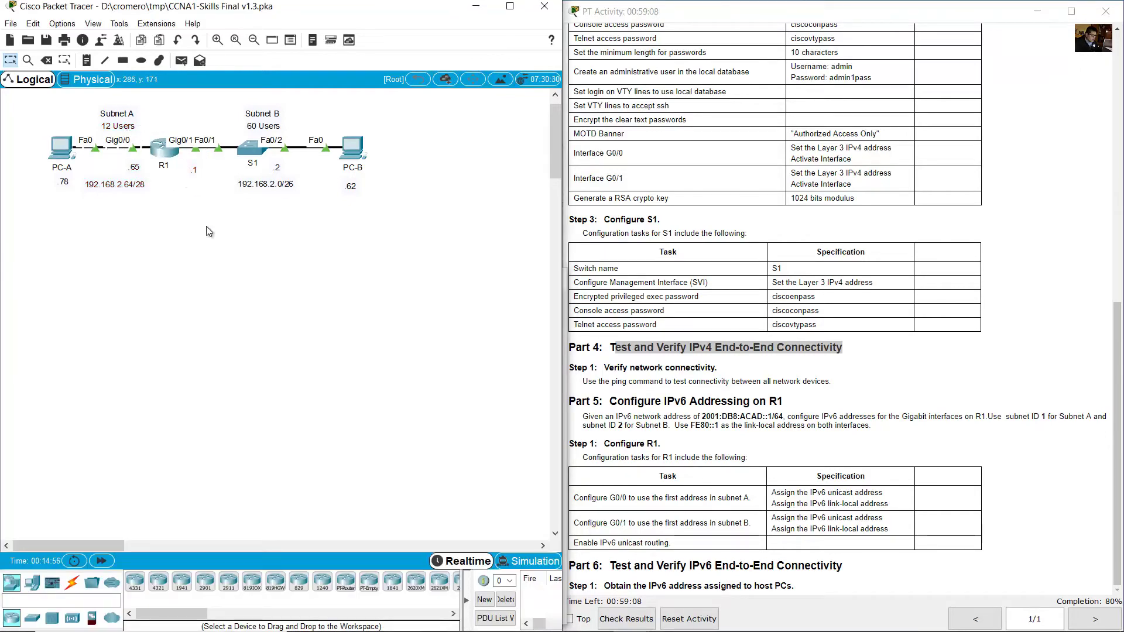
left_click(60, 147)
type("ping 192.168.2.1")
key("Return")
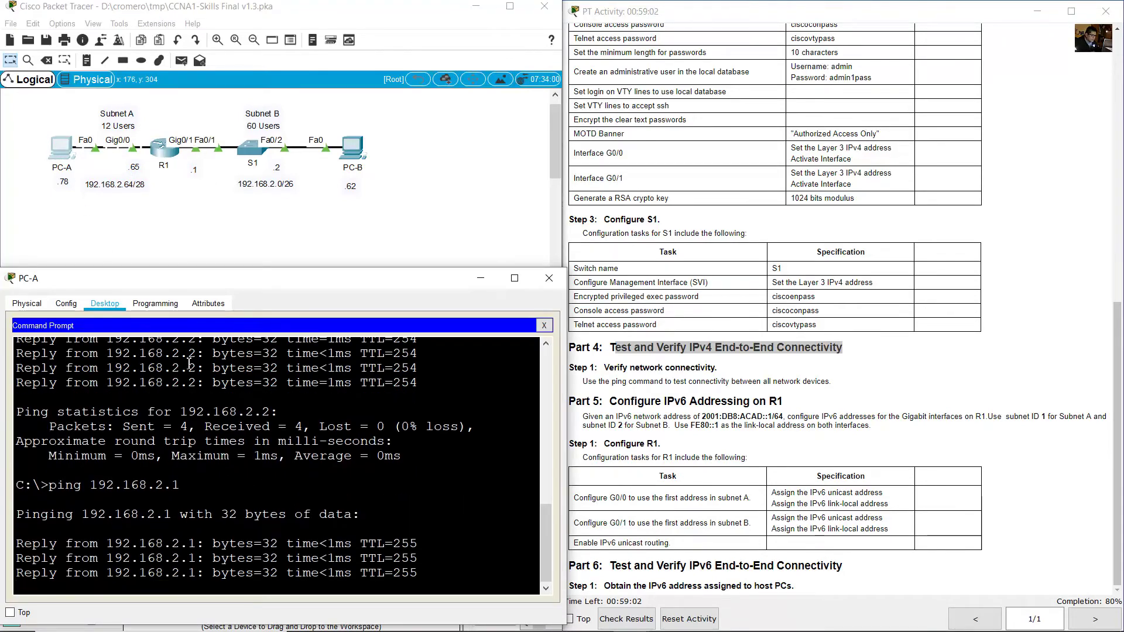
key("Up")
key("BackSpace")
type("65")
key("Return")
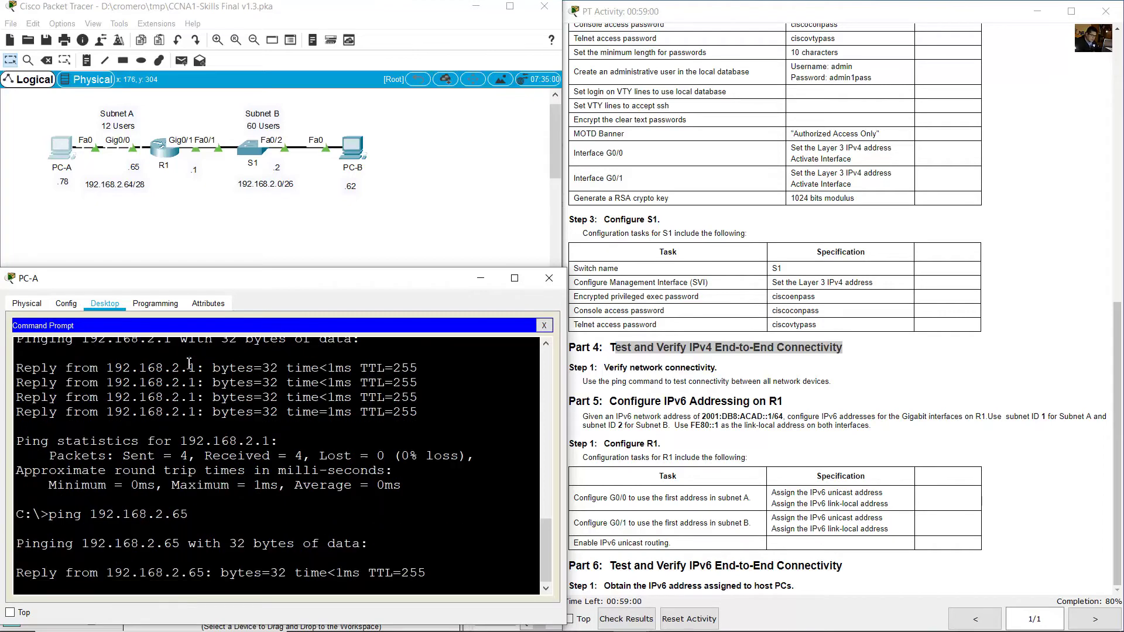
left_click(807, 304)
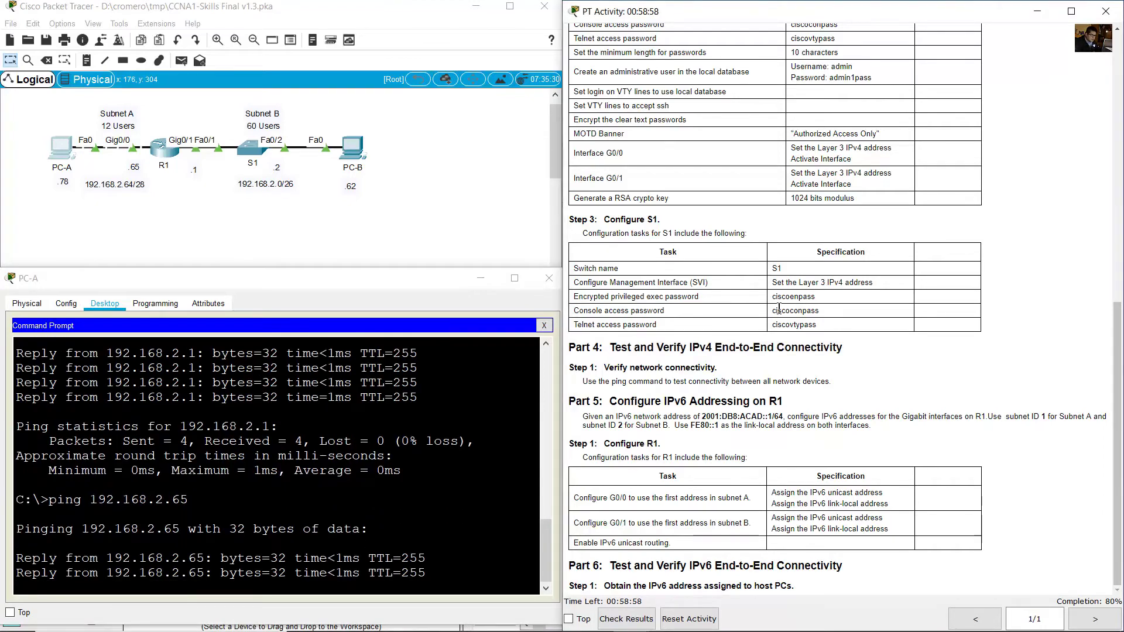
Read Part 5's IPv6 rules (subnet ID 1 for A, 2 for B), then return to the topology.
left_click_drag(609, 402, 788, 405)
left_click_drag(583, 417, 788, 416)
left_click(821, 419)
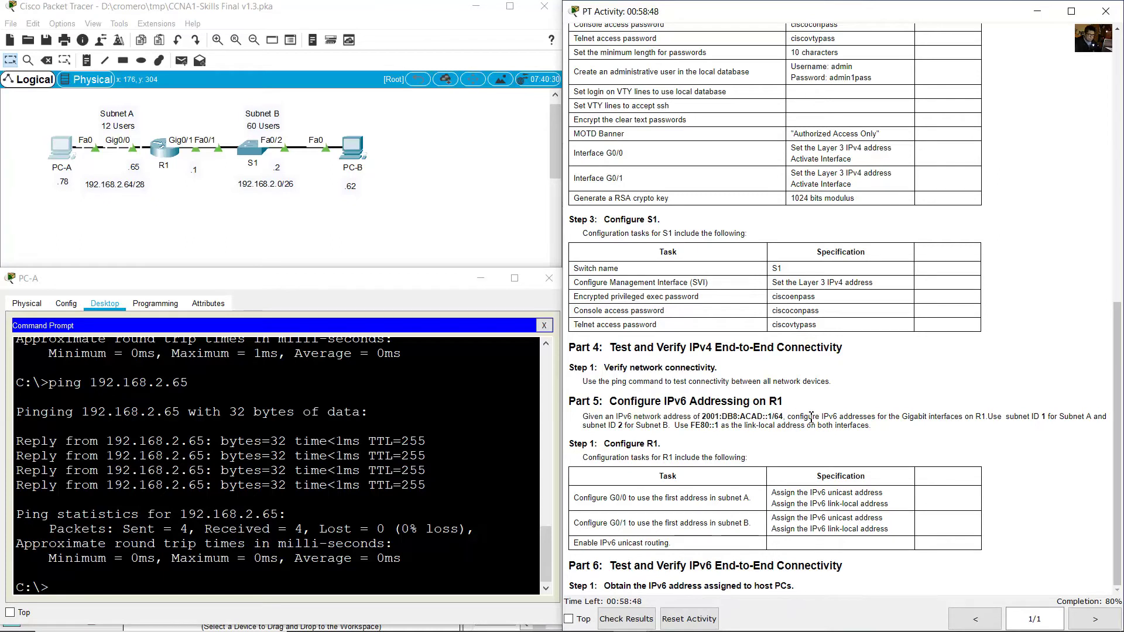
left_click_drag(795, 416, 989, 416)
left_click(1033, 417)
left_click_drag(988, 417, 1103, 417)
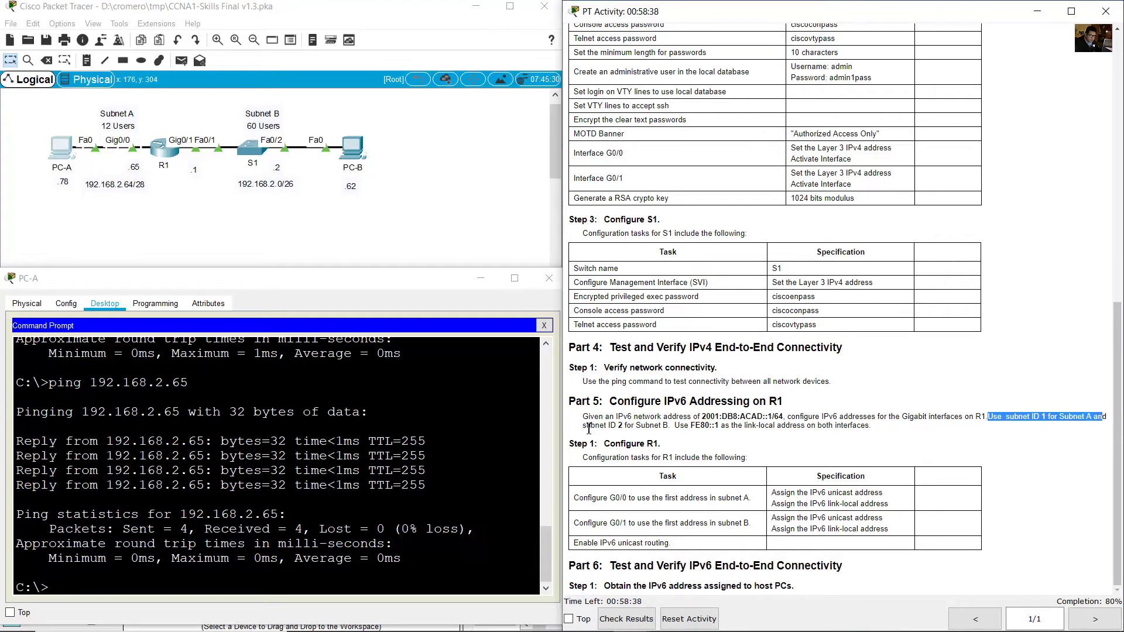
left_click_drag(586, 426, 668, 430)
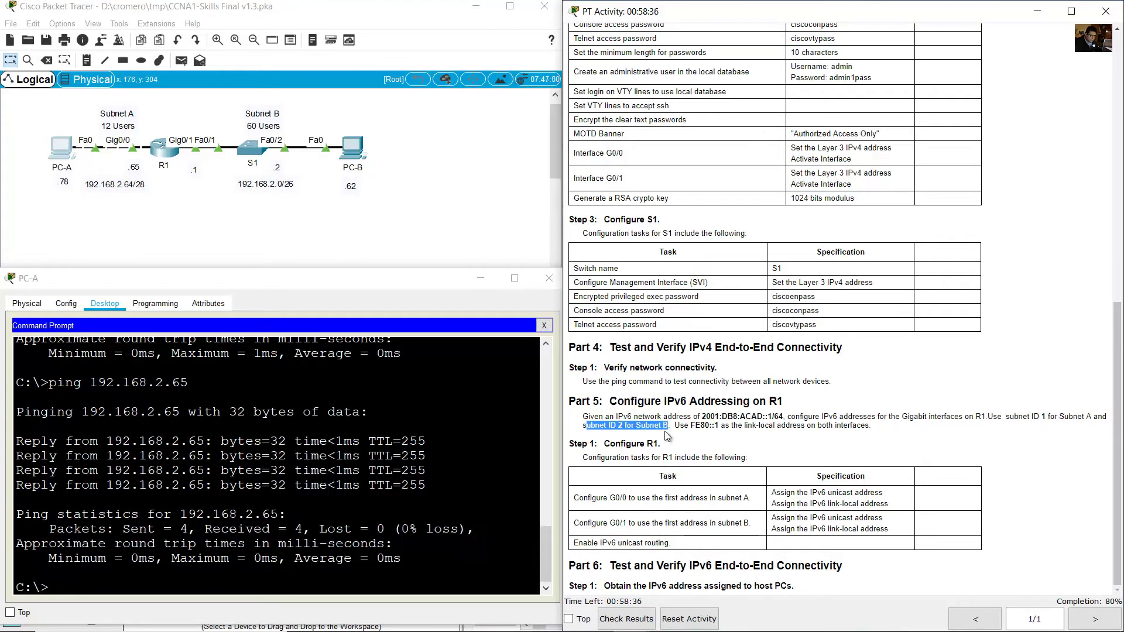
left_click(275, 239)
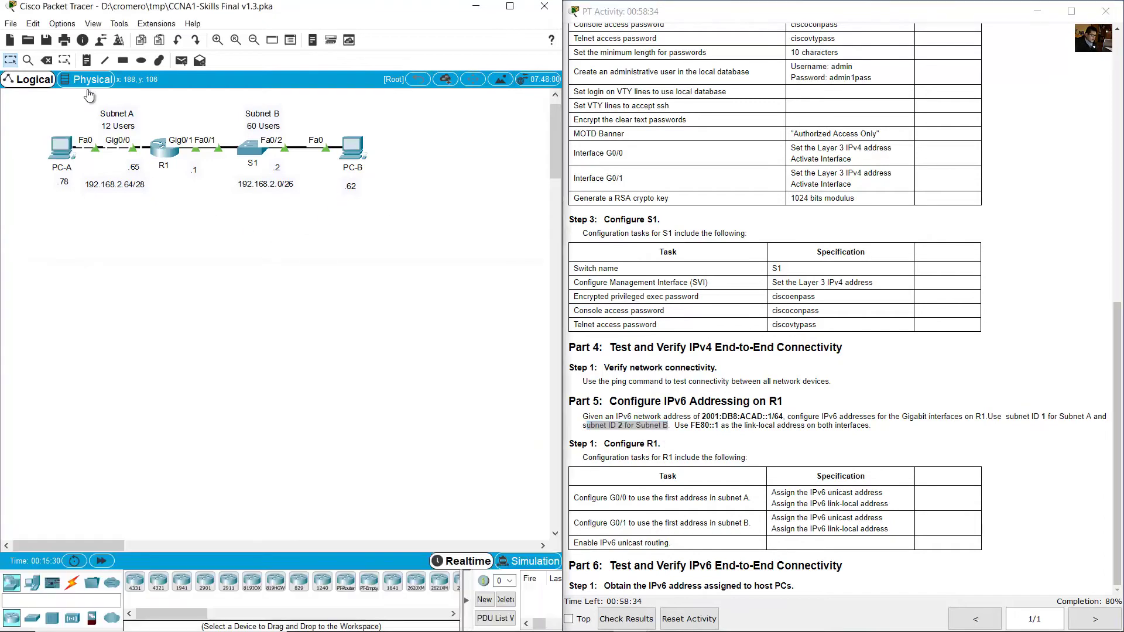
left_click(89, 199)
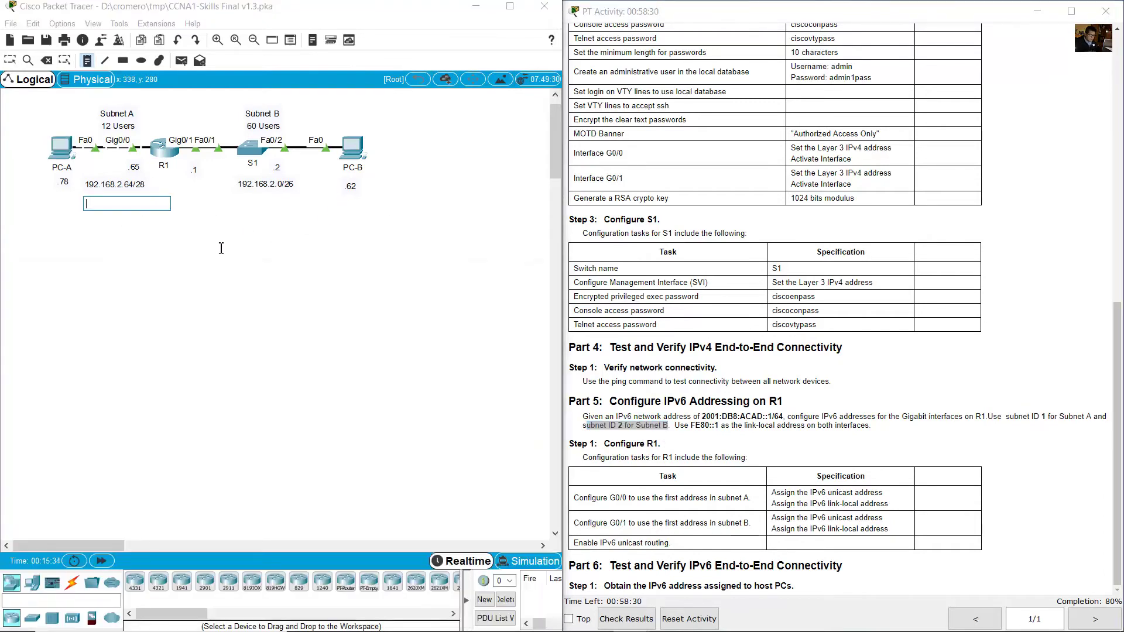
type("2001:db8:acad:1::/64")
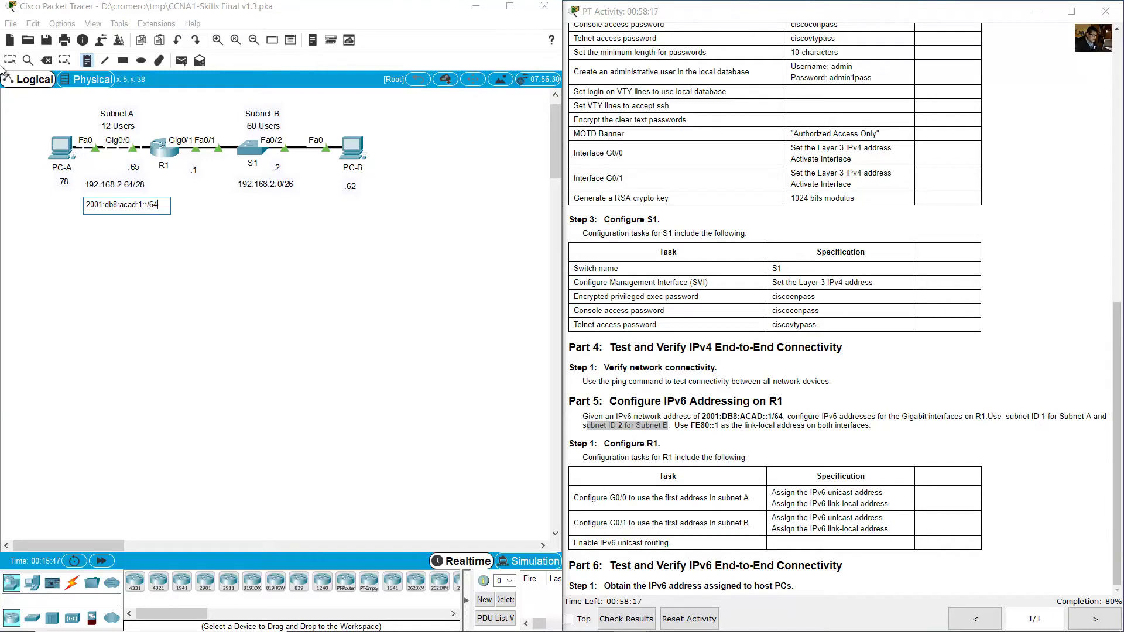
left_click(10, 60)
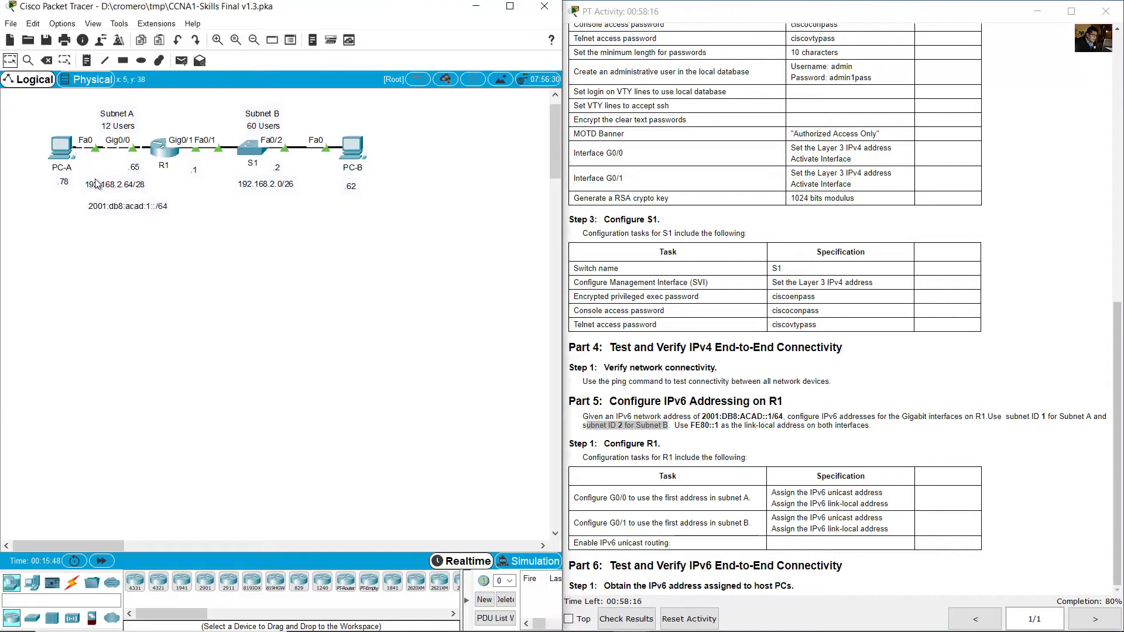
left_click_drag(140, 207, 132, 202)
left_click(606, 425)
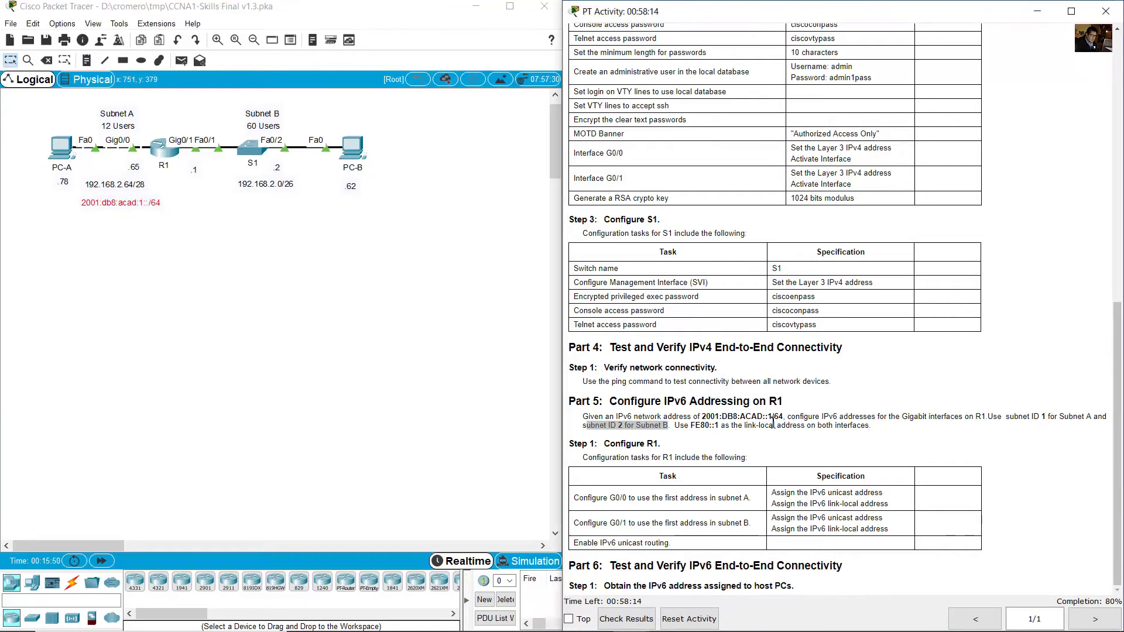
left_click_drag(606, 425, 669, 426)
left_click(217, 246)
left_click_drag(156, 203, 148, 168)
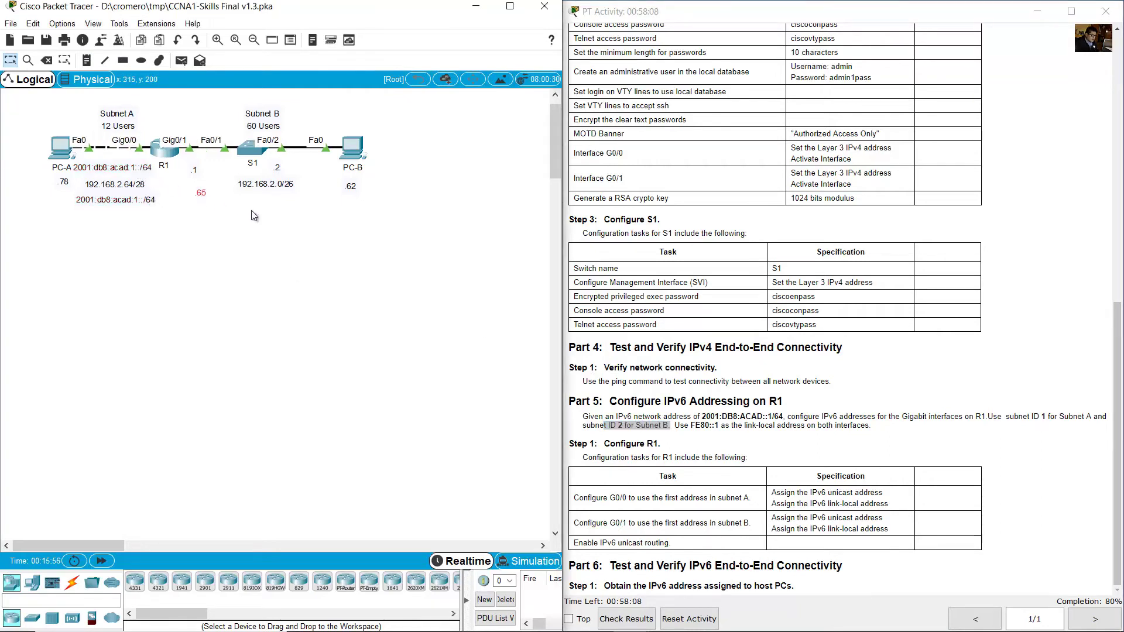
left_click_drag(135, 168, 267, 197)
left_click_drag(171, 193, 135, 164)
double_click(275, 203)
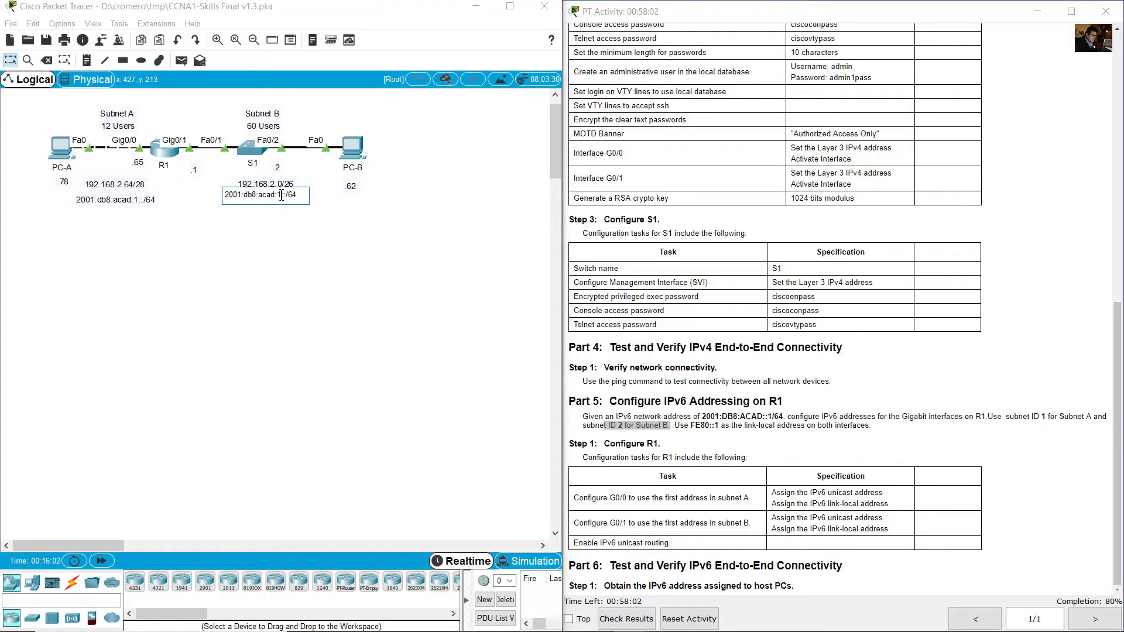
type("2")
left_click(815, 398)
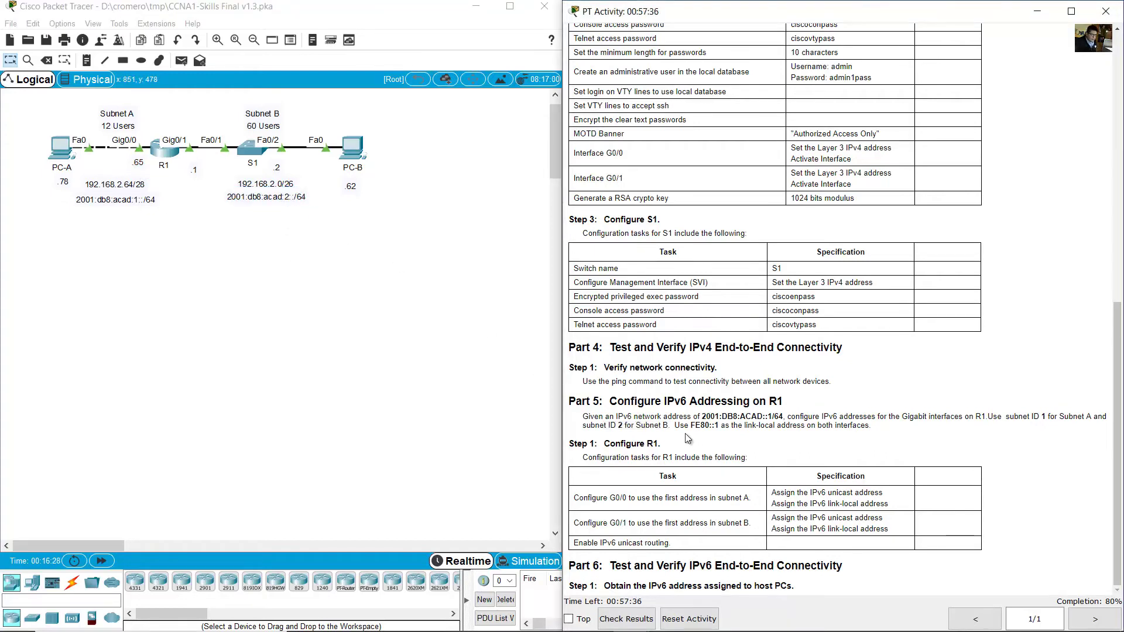
left_click_drag(675, 426, 878, 431)
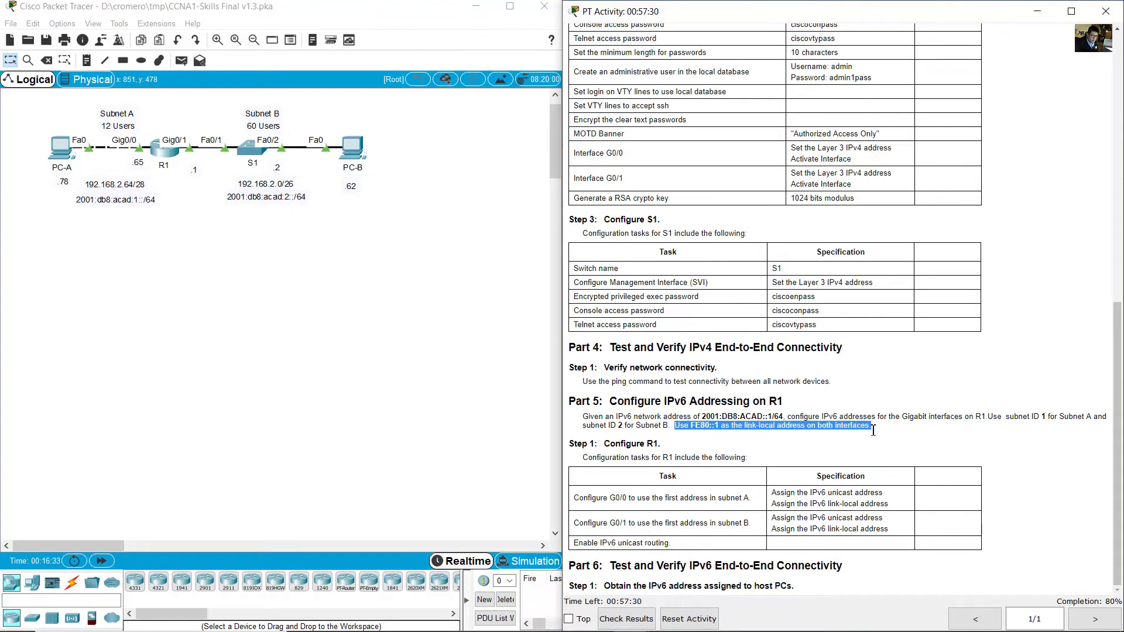
left_click(824, 438)
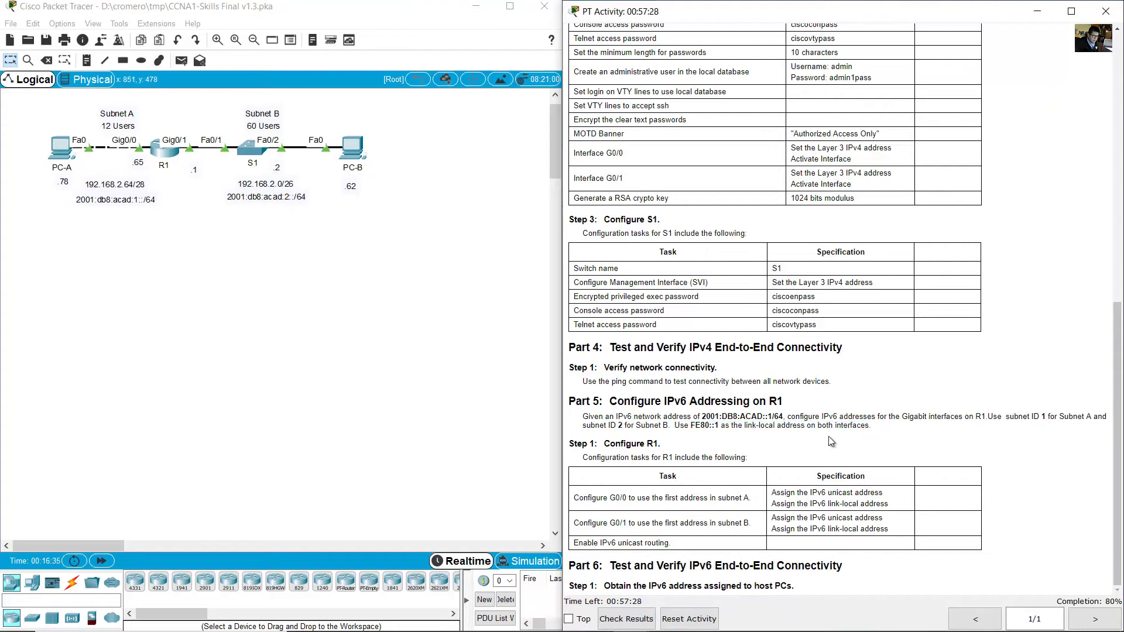
left_click_drag(612, 444, 662, 445)
left_click(605, 467)
left_click_drag(605, 467, 777, 473)
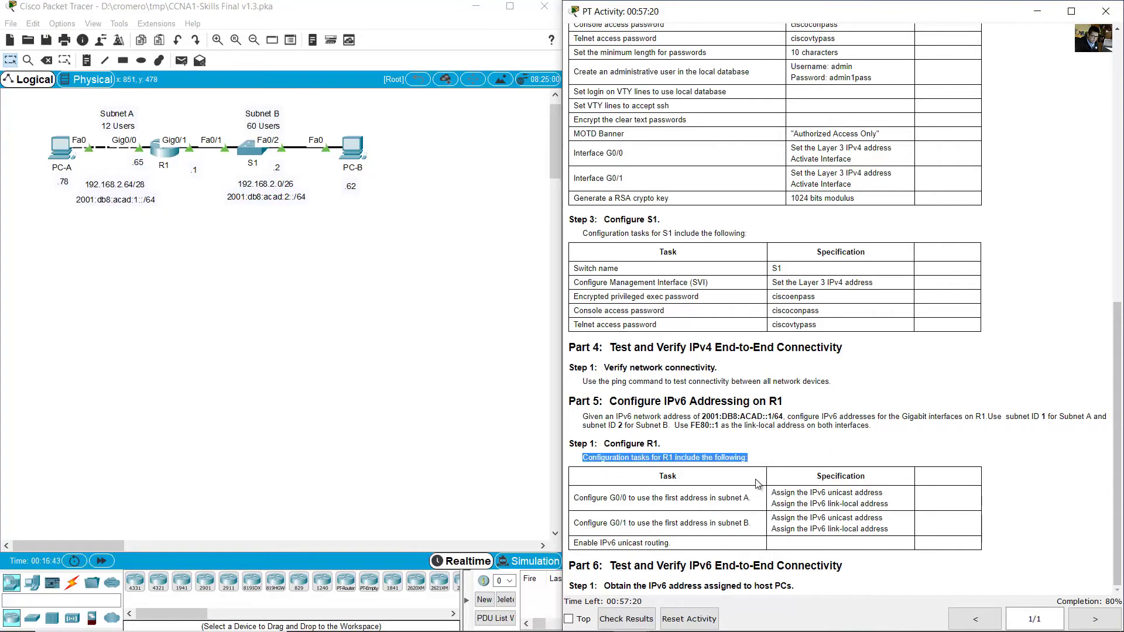
left_click_drag(579, 498, 750, 497)
left_click(515, 374)
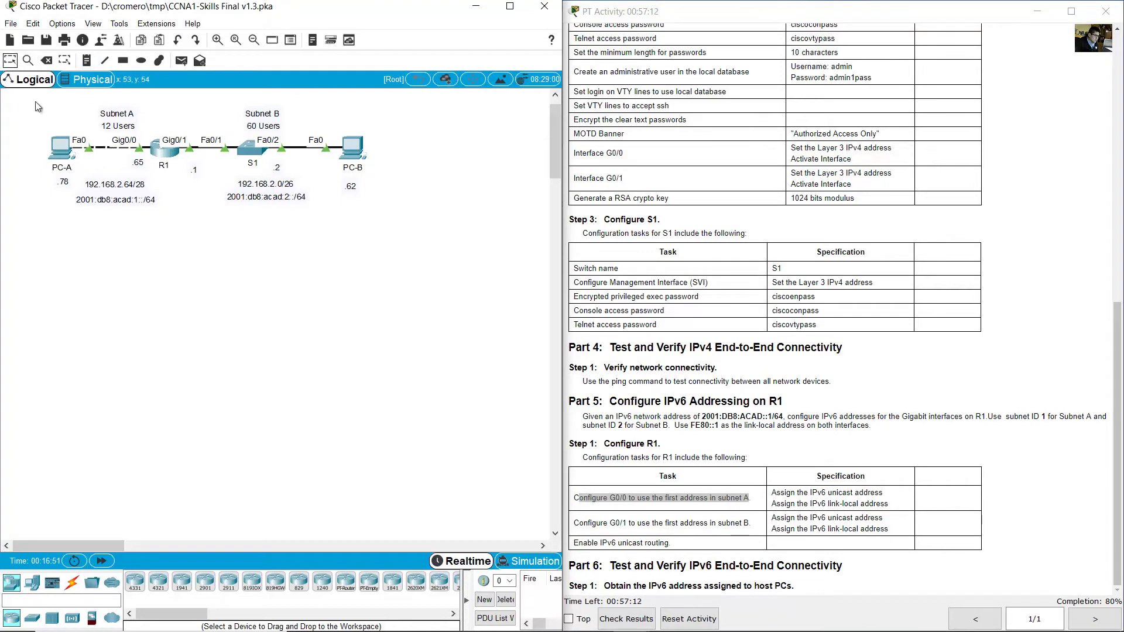
left_click_drag(37, 106, 114, 192)
Add a ::1 note under R1's .65 interface label on the topology.
left_click(132, 201)
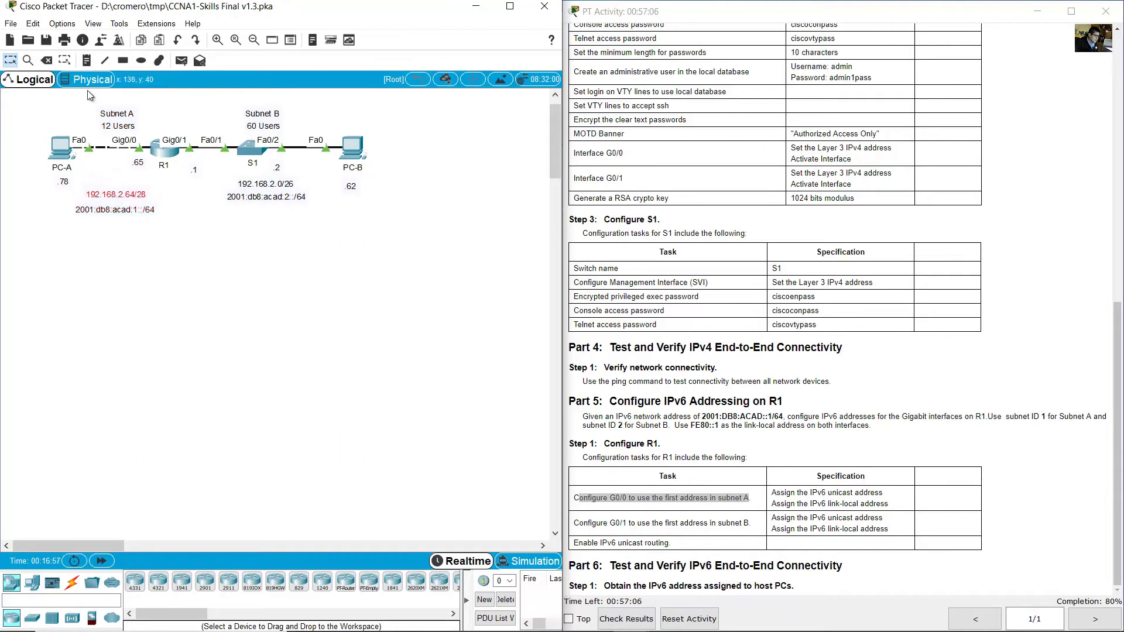
key("n")
left_click(132, 177)
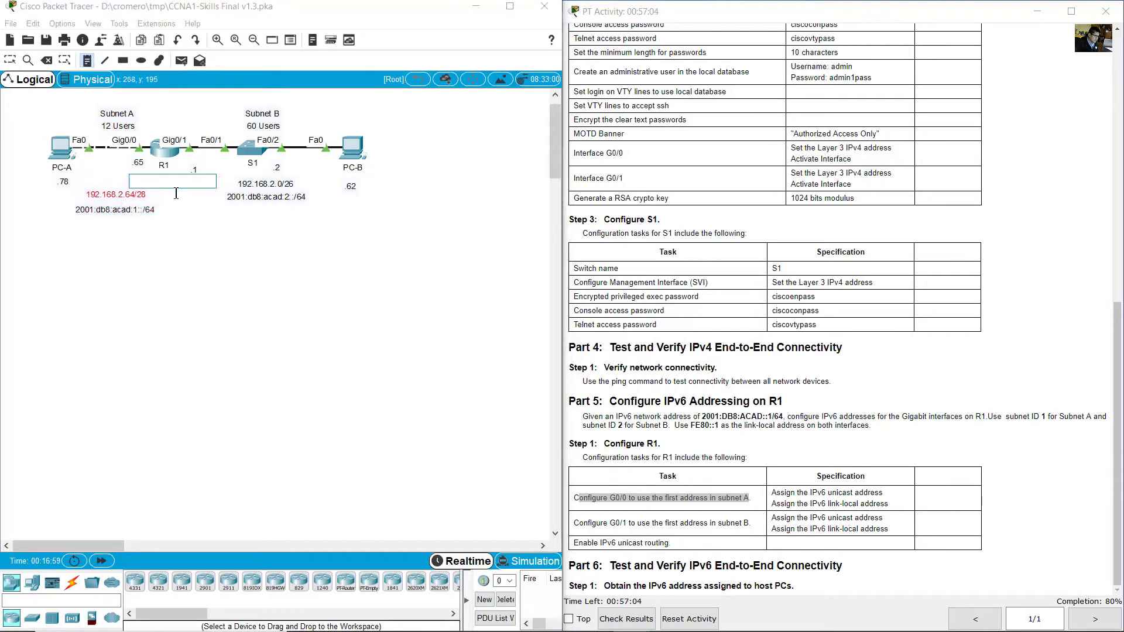
type("::1")
left_click(870, 440)
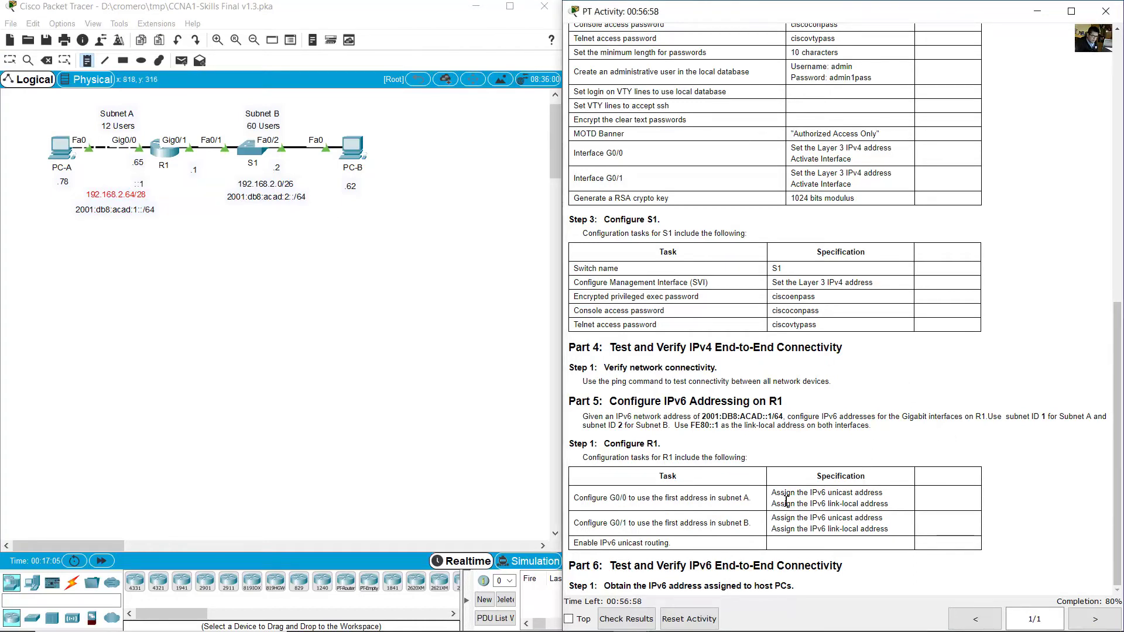
left_click_drag(776, 492, 895, 507)
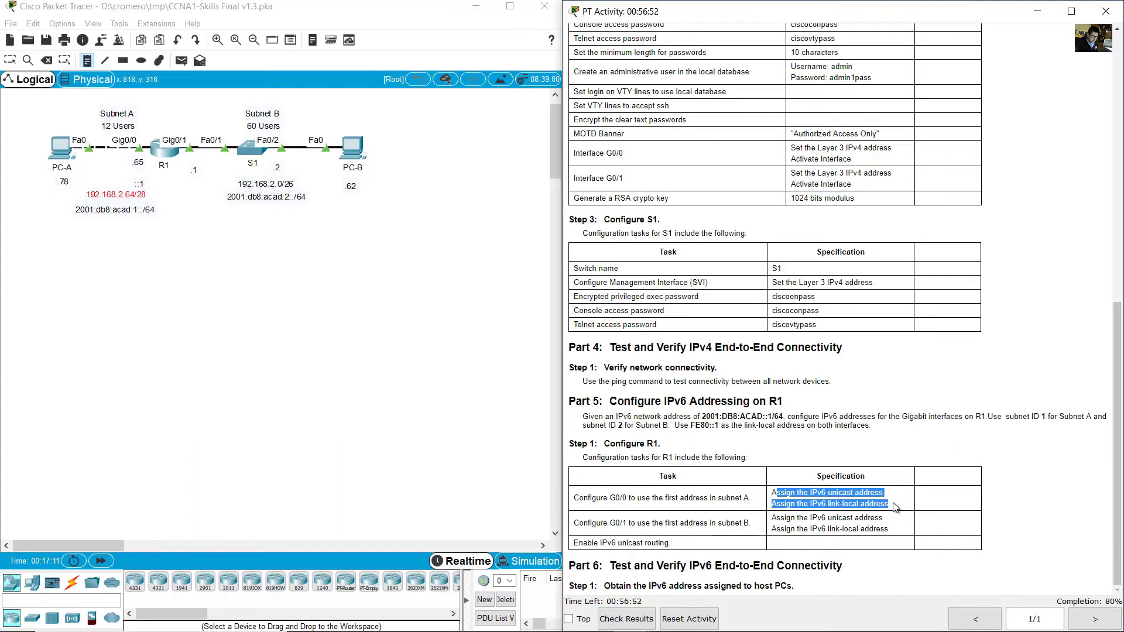
left_click(895, 507)
left_click_drag(579, 522, 753, 528)
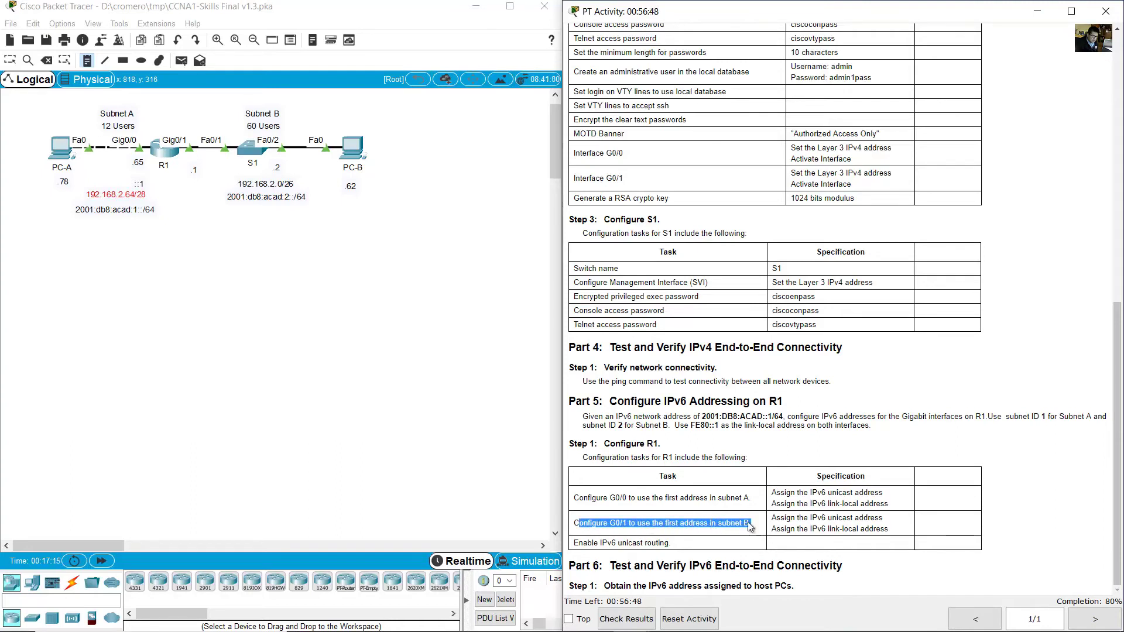
Move the .1 label up and add a ::1 note beneath it.
left_click(215, 255)
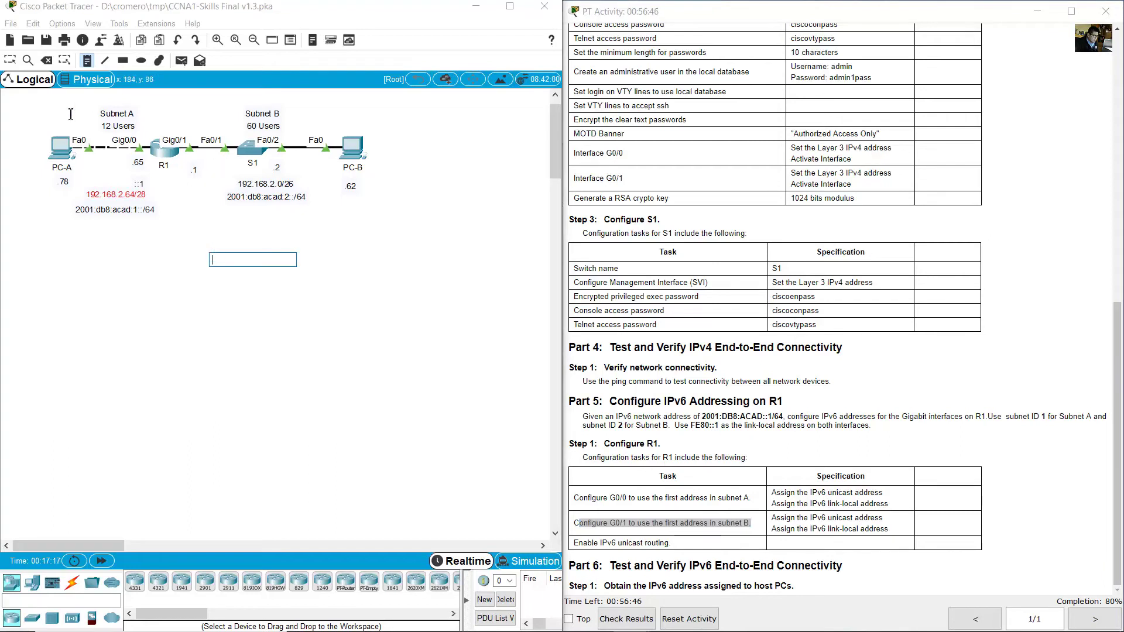
key("Escape")
left_click_drag(197, 179, 197, 168)
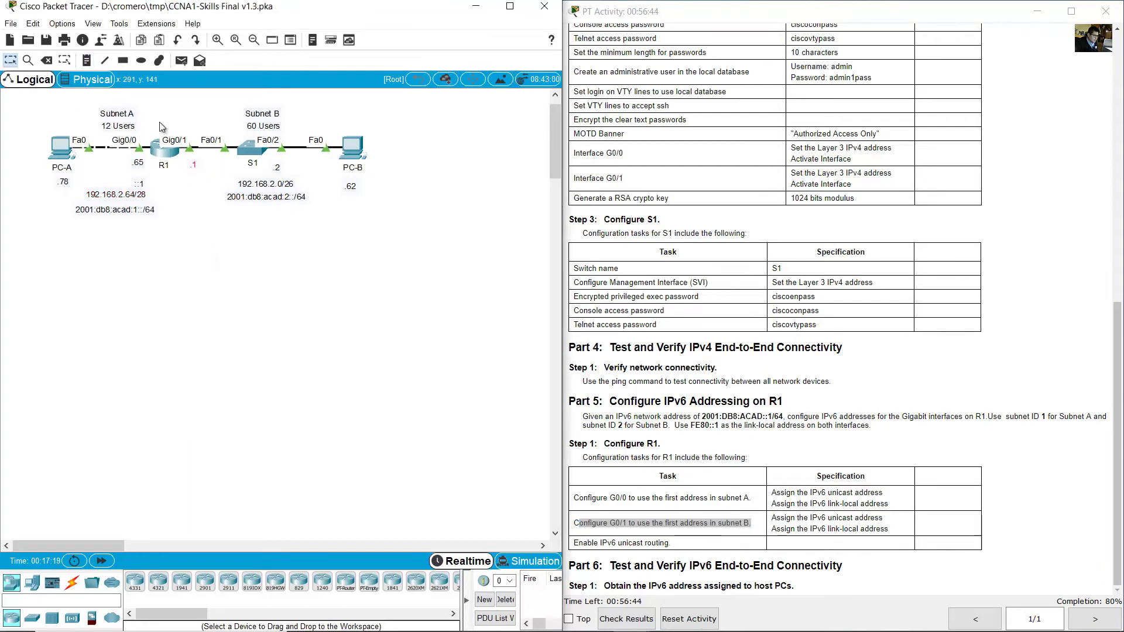
left_click(86, 61)
left_click(188, 183)
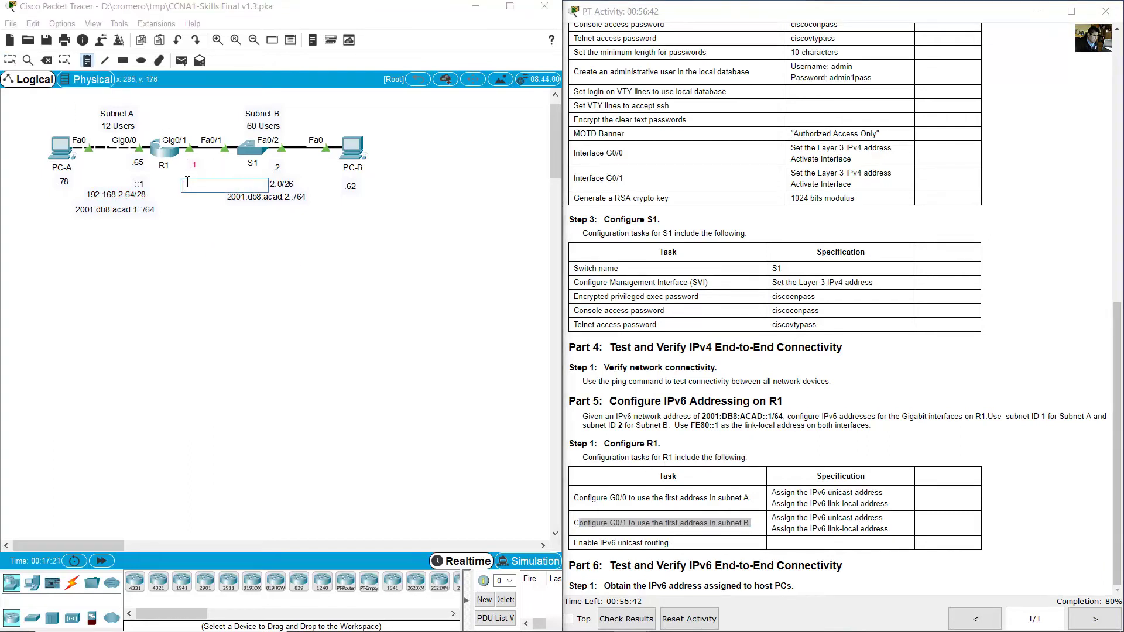
type(":")
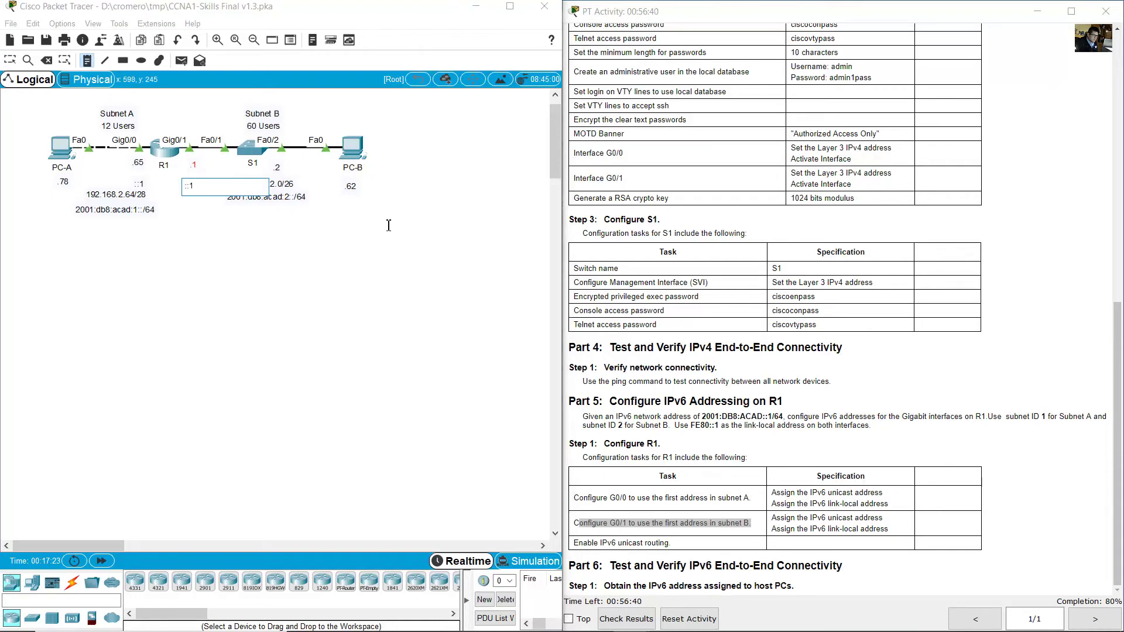
type(":1")
left_click(10, 60)
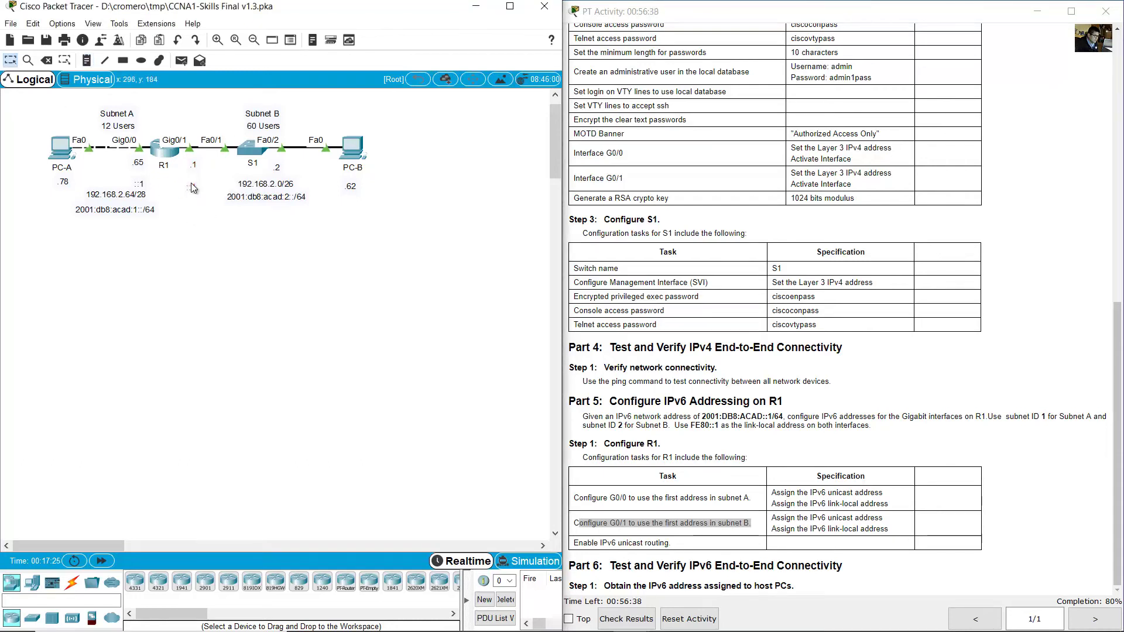
left_click(656, 494)
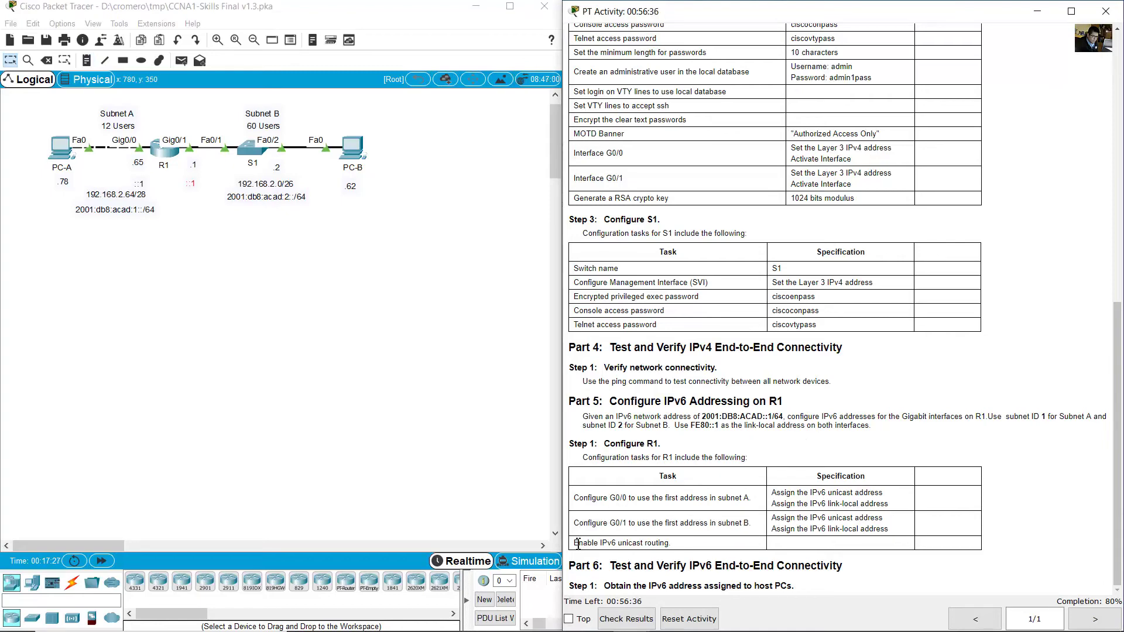
left_click_drag(574, 542, 691, 551)
On R1, enter interface configuration mode for G0/0.
left_click(699, 543)
left_click(171, 151)
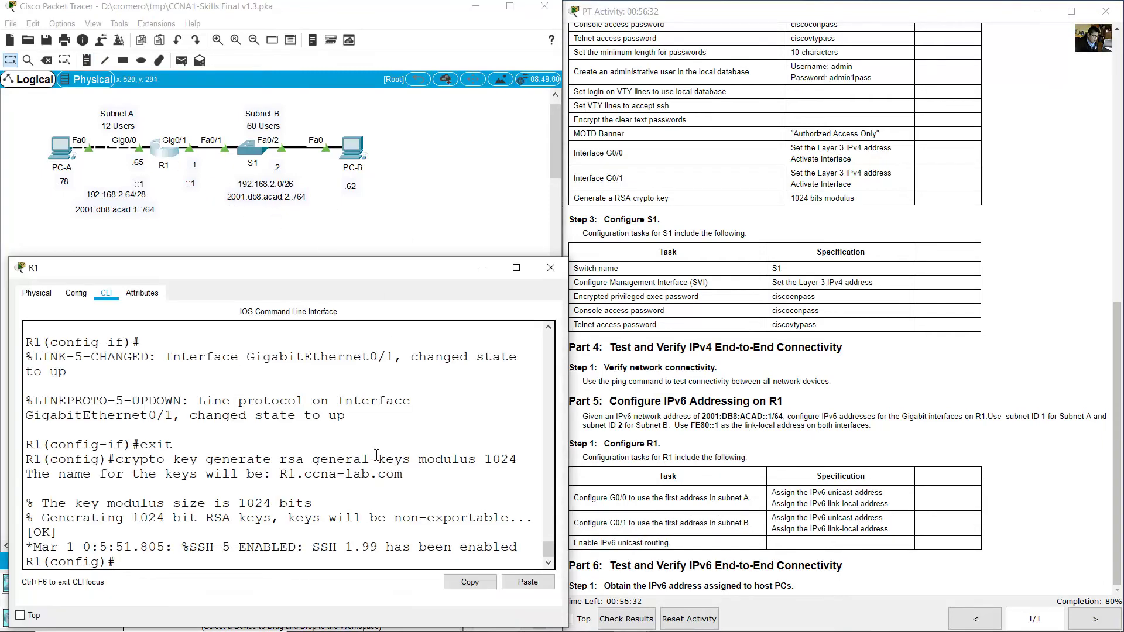
left_click(613, 497)
left_click_drag(603, 498, 693, 497)
left_click(374, 494)
type("int g0/0")
key("Return")
Give R1's G0/0 IPv6 address 2001:db8:acad:1::1/64 and link-local address fe80::1.
type("ipv6 address")
left_click_drag(736, 497, 882, 495)
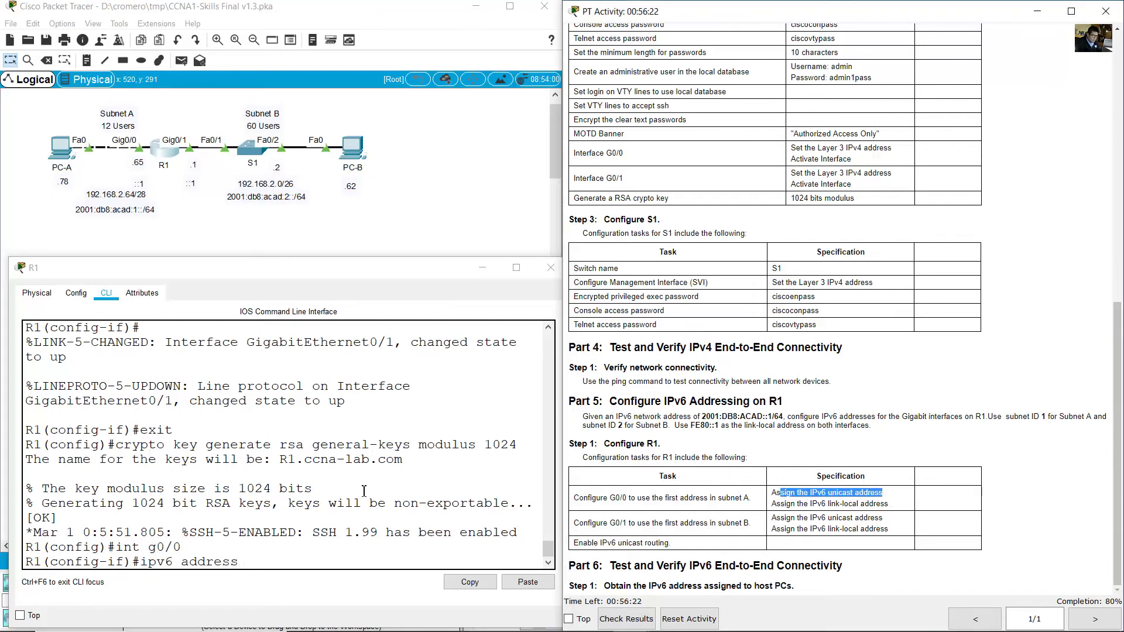
left_click(159, 222)
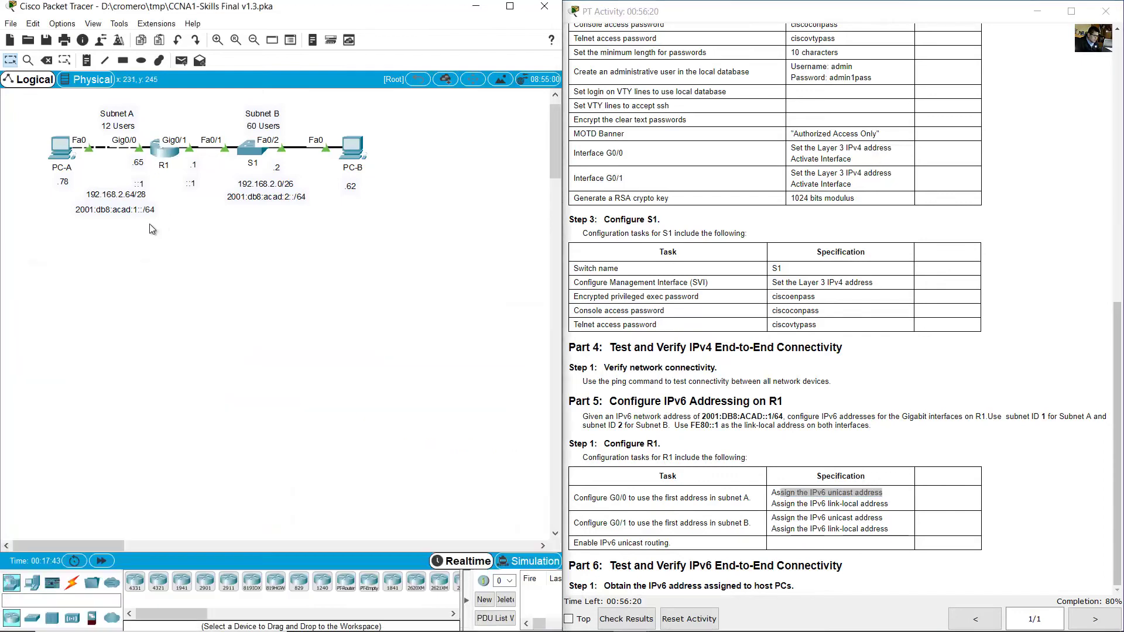
left_click(167, 154)
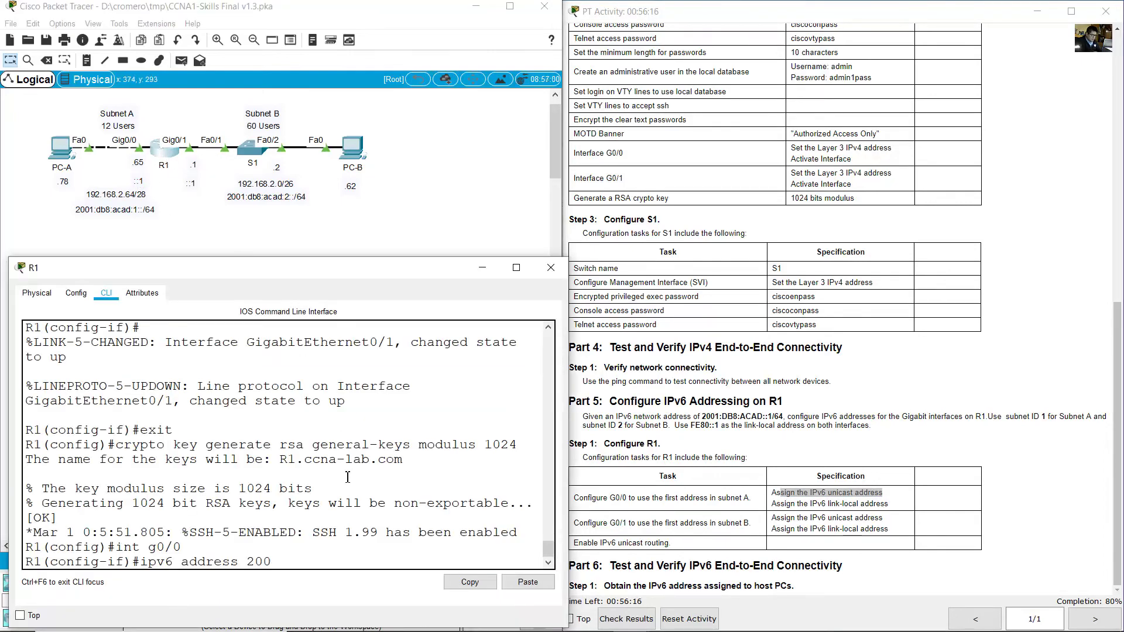
type("8:acad:1::1/64")
key("Return")
key("Up")
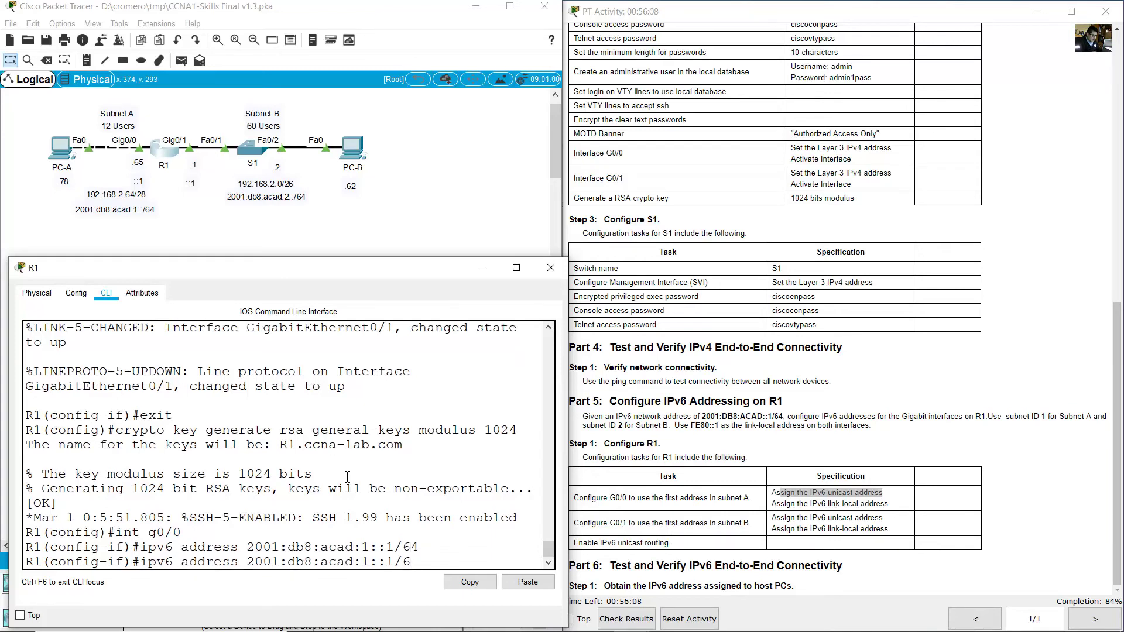
key("BackSpace")
key("BackSpace")
key("BackSpace")
key("BackSpace")
key("BackSpace")
key("BackSpace")
key("BackSpace")
key("BackSpace")
key("BackSpace")
key("BackSpace")
key("BackSpace")
key("BackSpace")
key("BackSpace")
key("BackSpace")
key("BackSpace")
key("BackSpace")
key("BackSpace")
key("BackSpace")
key("BackSpace")
key("BackSpace")
type("fe80::1 li")
key("Return")
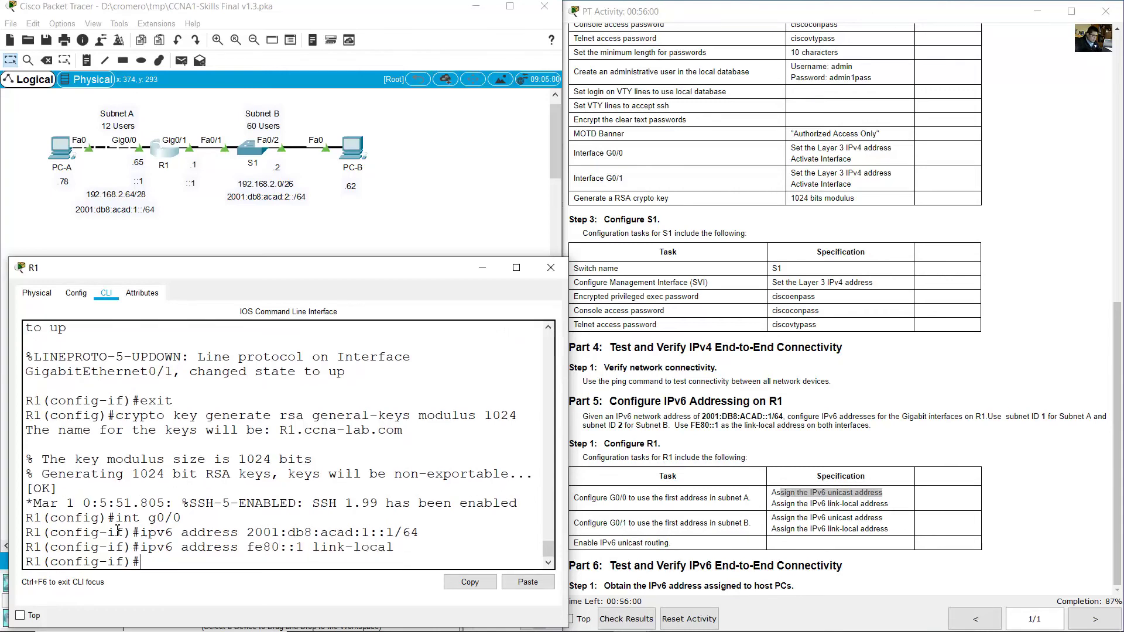
left_click_drag(122, 517, 182, 518)
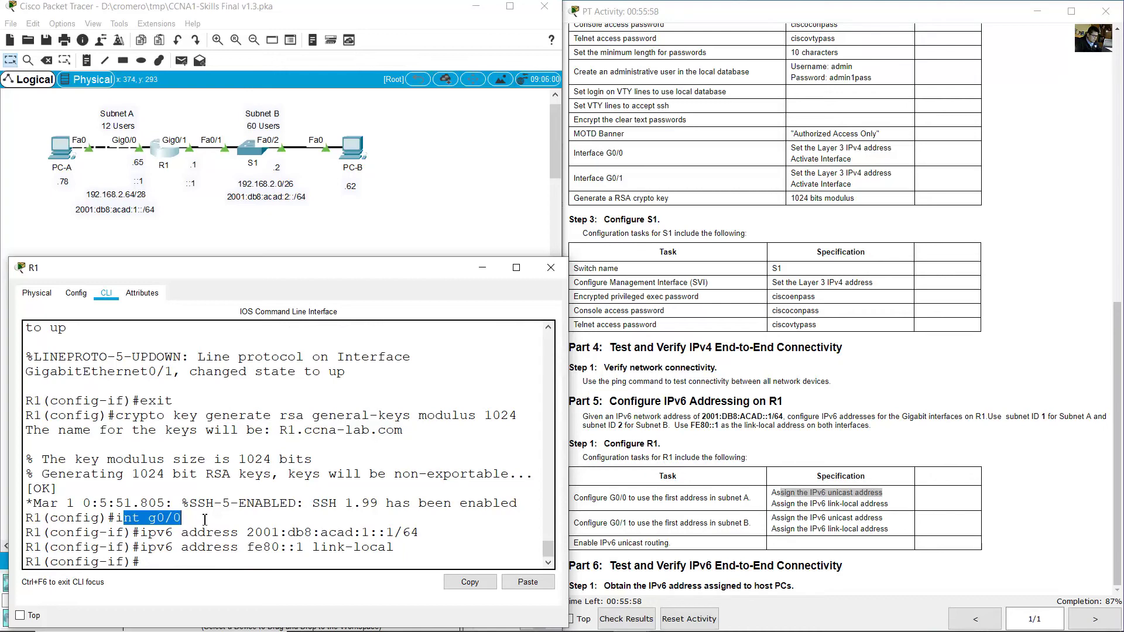
left_click(244, 512)
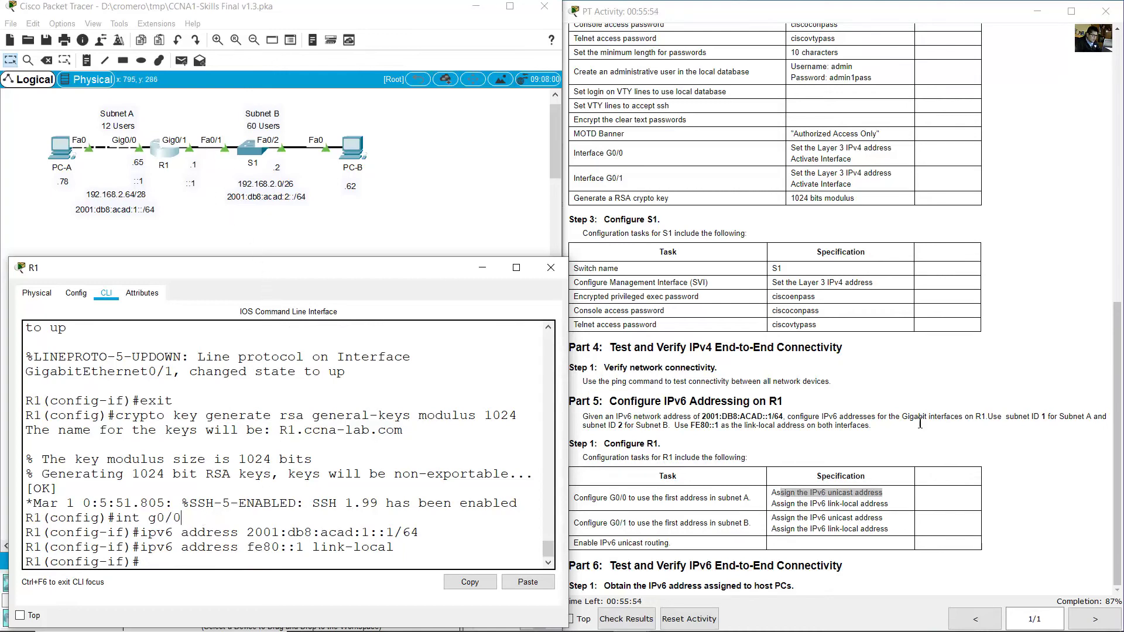
Give R1's G0/1 IPv6 address 2001:db8:acad:2::1/64 and link-local address fe80::1.
left_click(671, 522)
left_click_drag(597, 523, 891, 529)
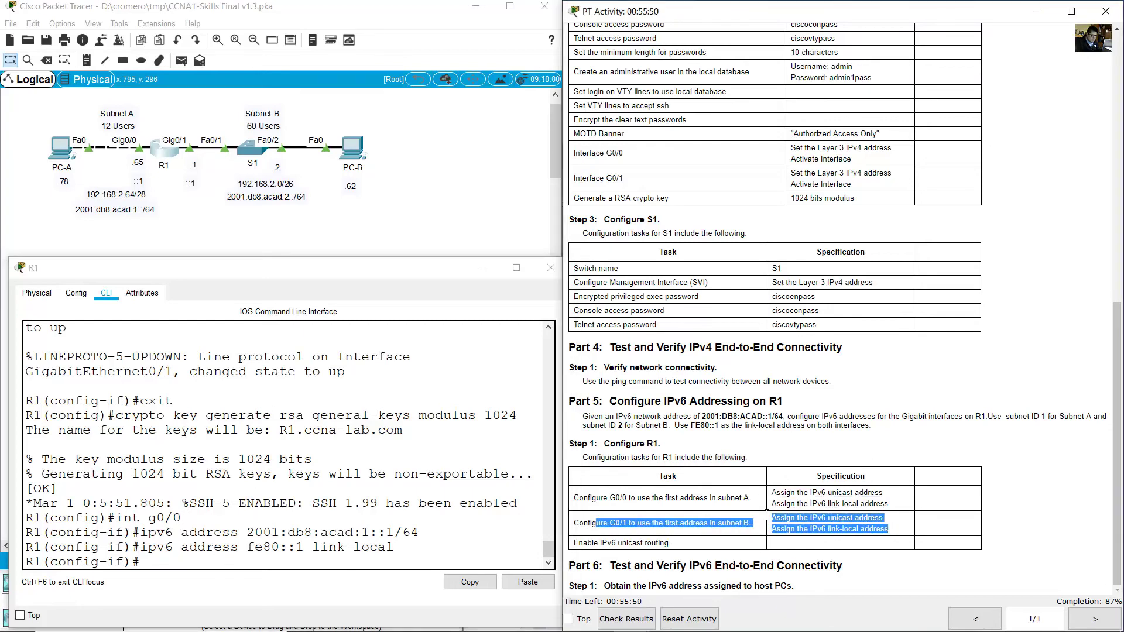
left_click(322, 482)
key("Up")
key("Up")
key("Up")
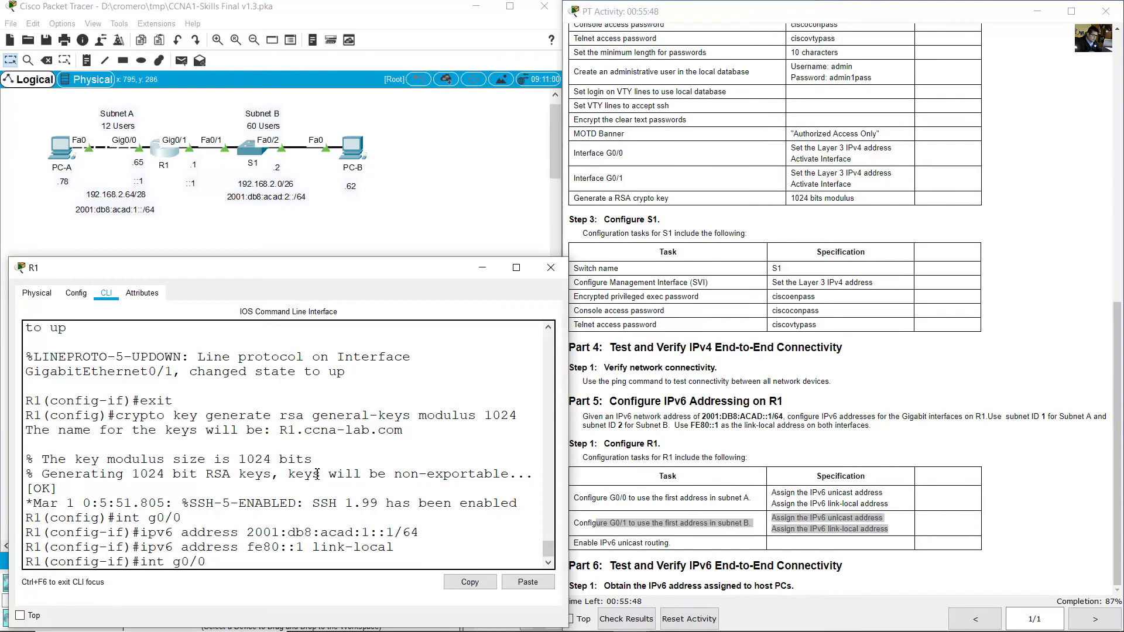
key("BackSpace")
key("BackSpace")
key("BackSpace")
key("BackSpace")
key("BackSpace")
key("BackSpace")
key("BackSpace")
key("BackSpace")
type("int g0/1")
key("Return")
key("Up")
key("Up")
key("Up")
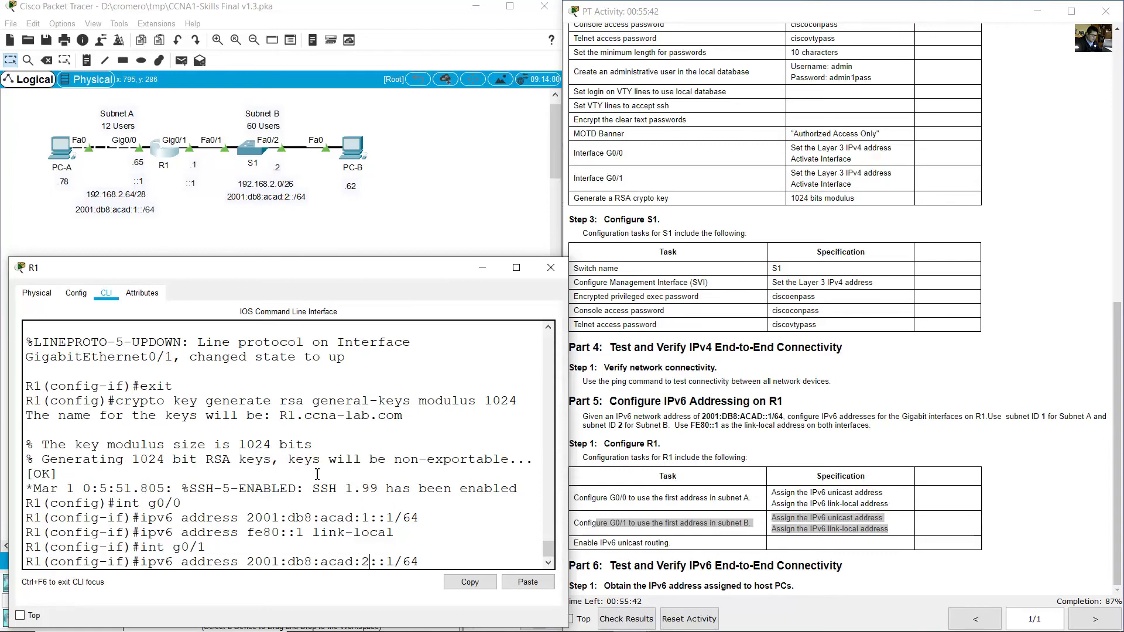
key("Return")
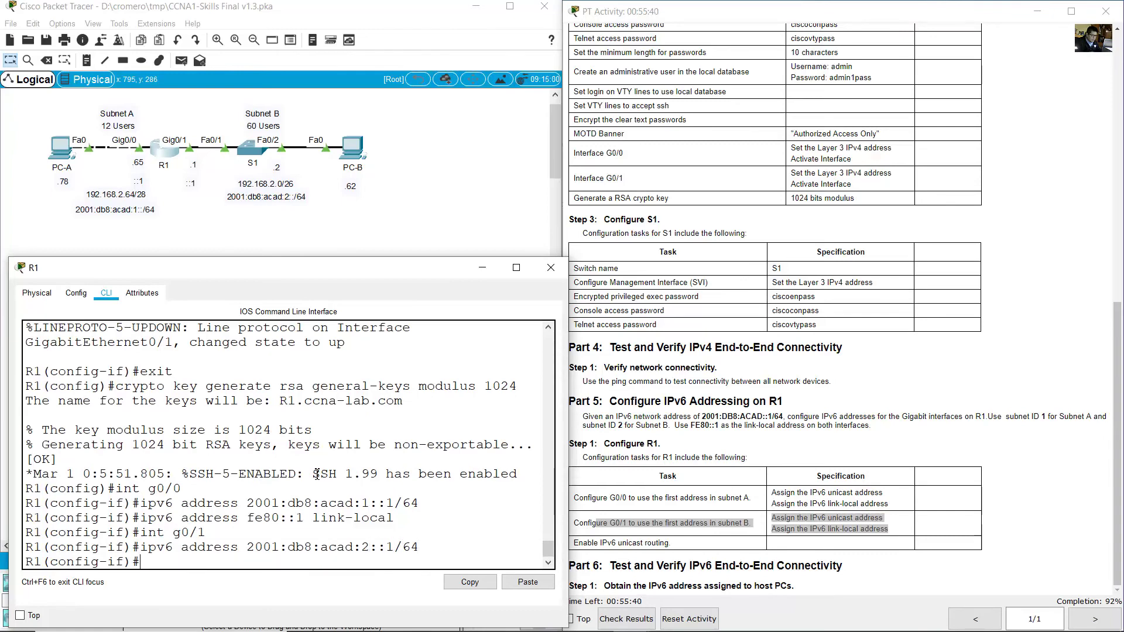
key("Up")
key("Up")
key("Up")
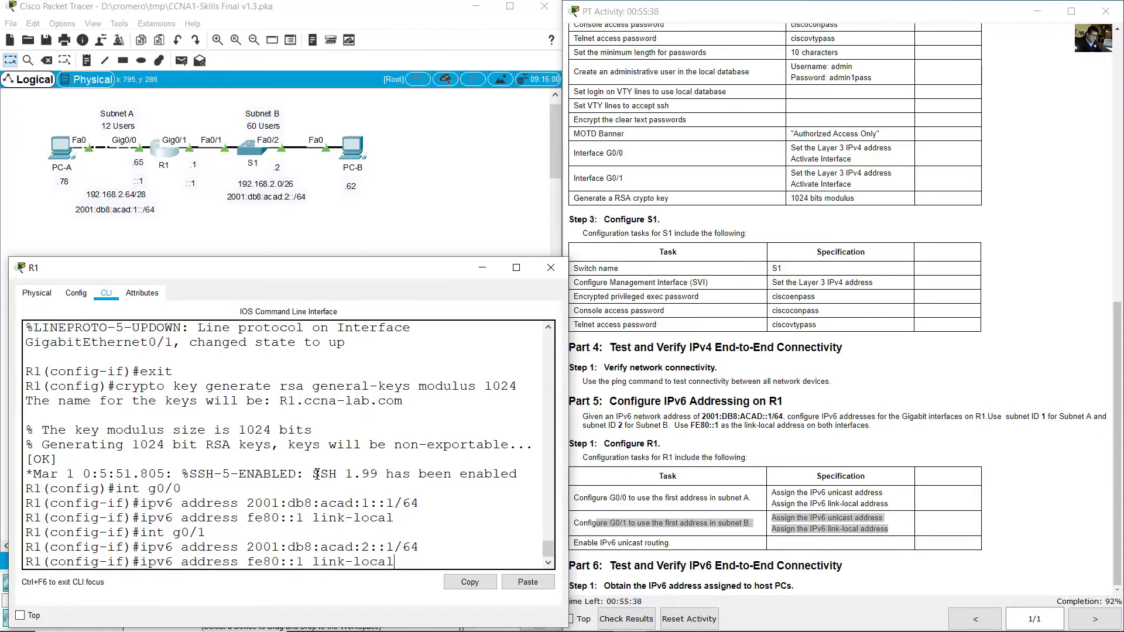
key("Return")
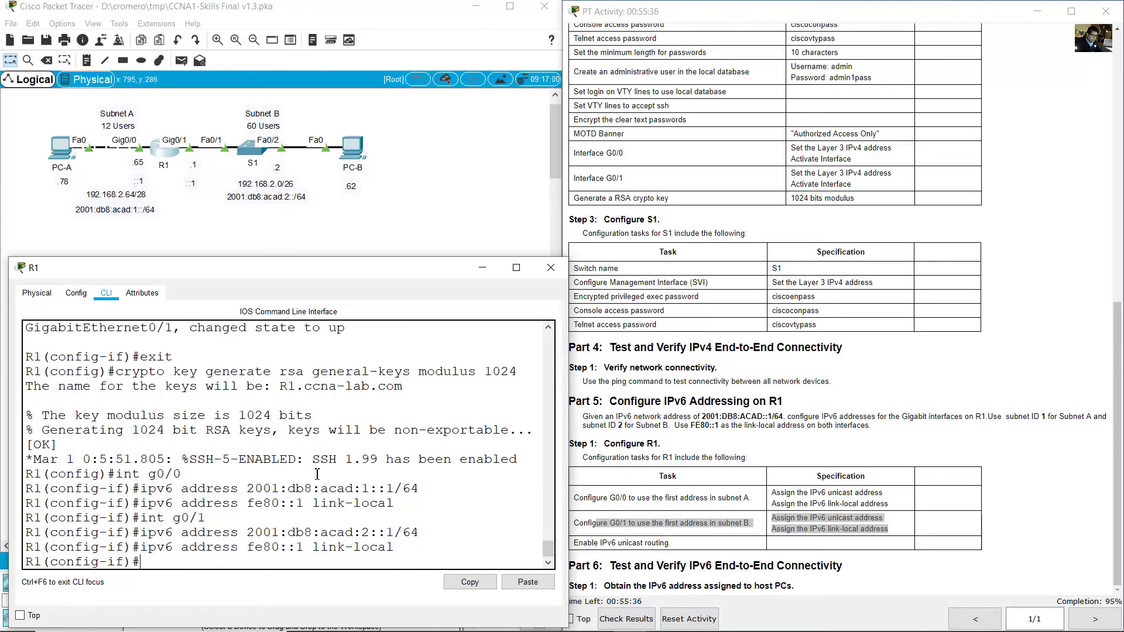
Exit interface configuration and enable ipv6 unicast-routing on R1.
left_click(655, 445)
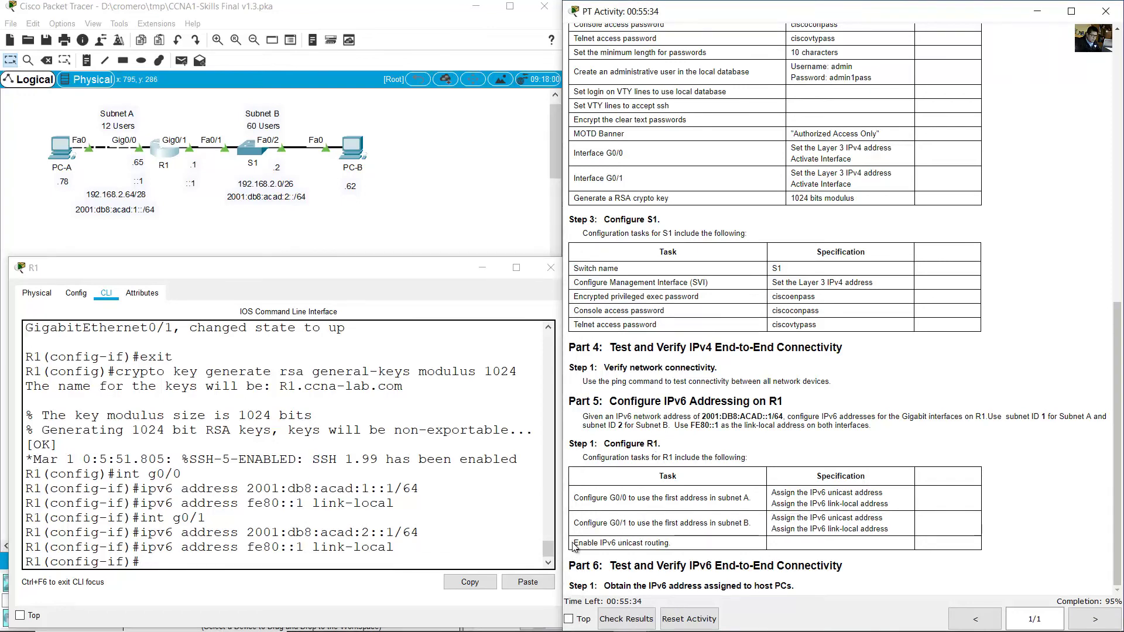
left_click_drag(573, 543, 671, 543)
left_click(258, 522)
type("exit")
key("Return")
type("ipv6 unicast-routing")
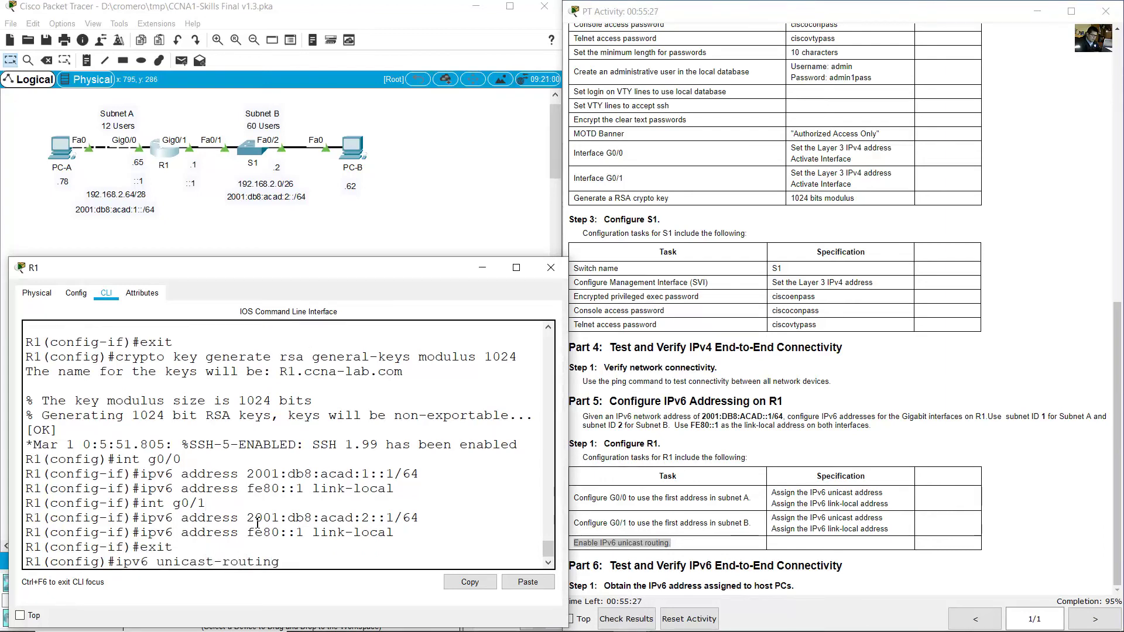
key("Return")
left_click_drag(794, 518, 790, 517)
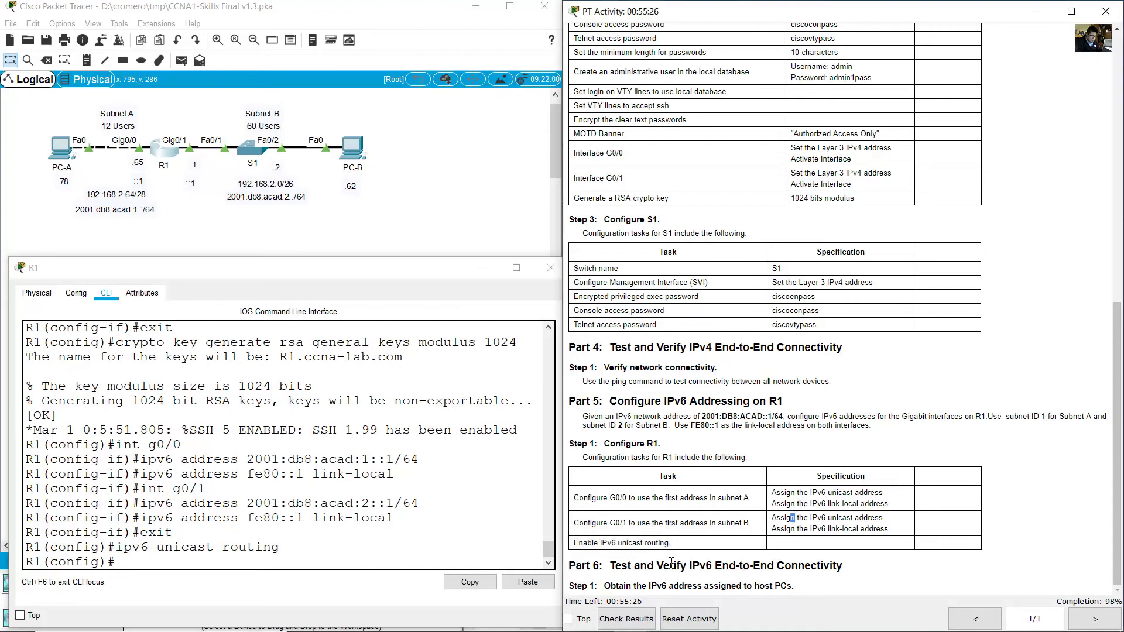
left_click_drag(616, 566, 824, 591)
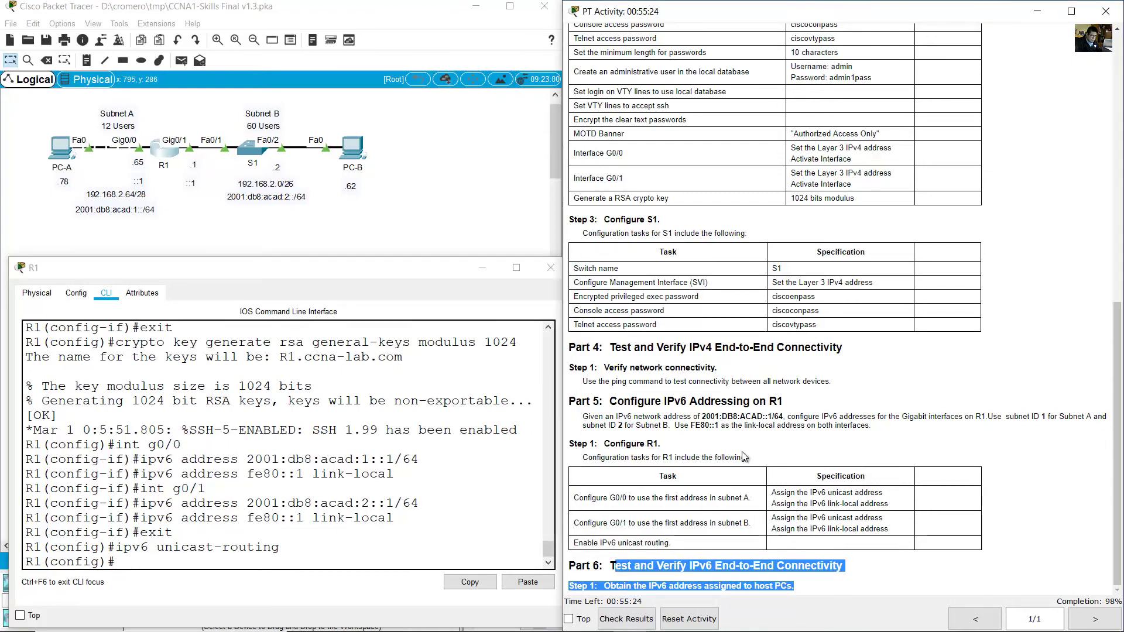
left_click(467, 177)
Set PC-B's IPv6 configuration to Automatic.
left_click(61, 149)
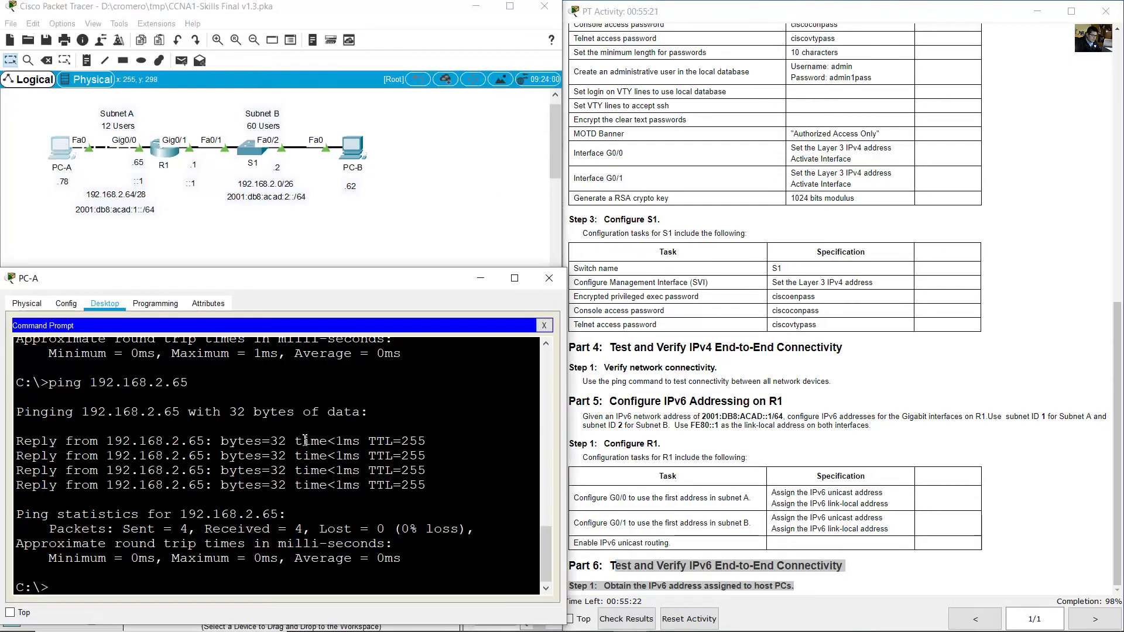
type("ping")
left_click(350, 148)
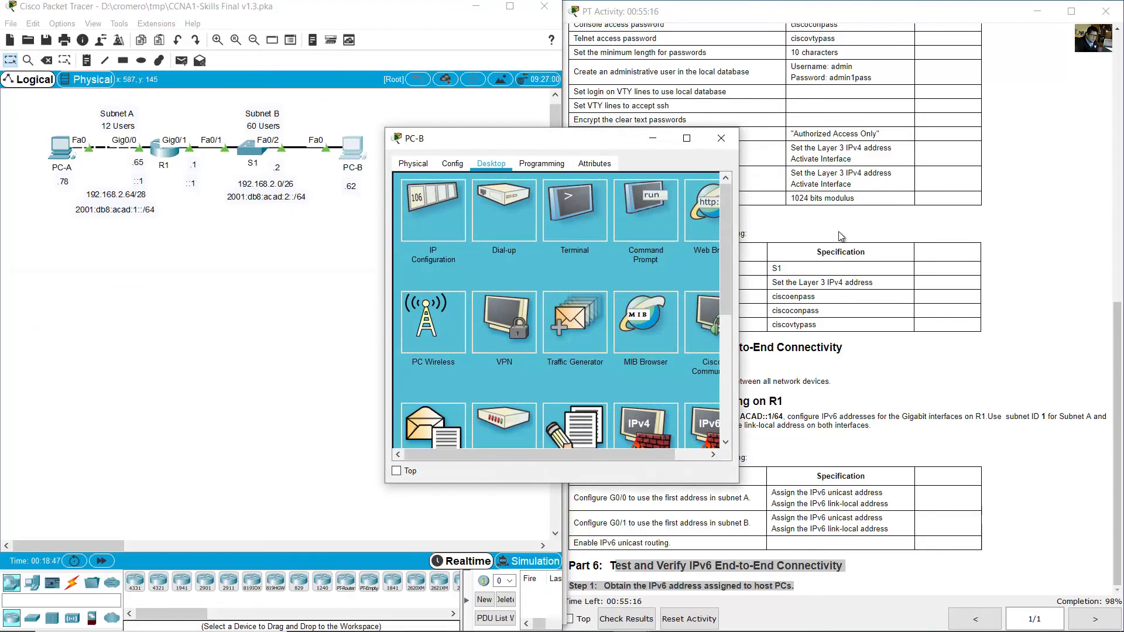
left_click(841, 236)
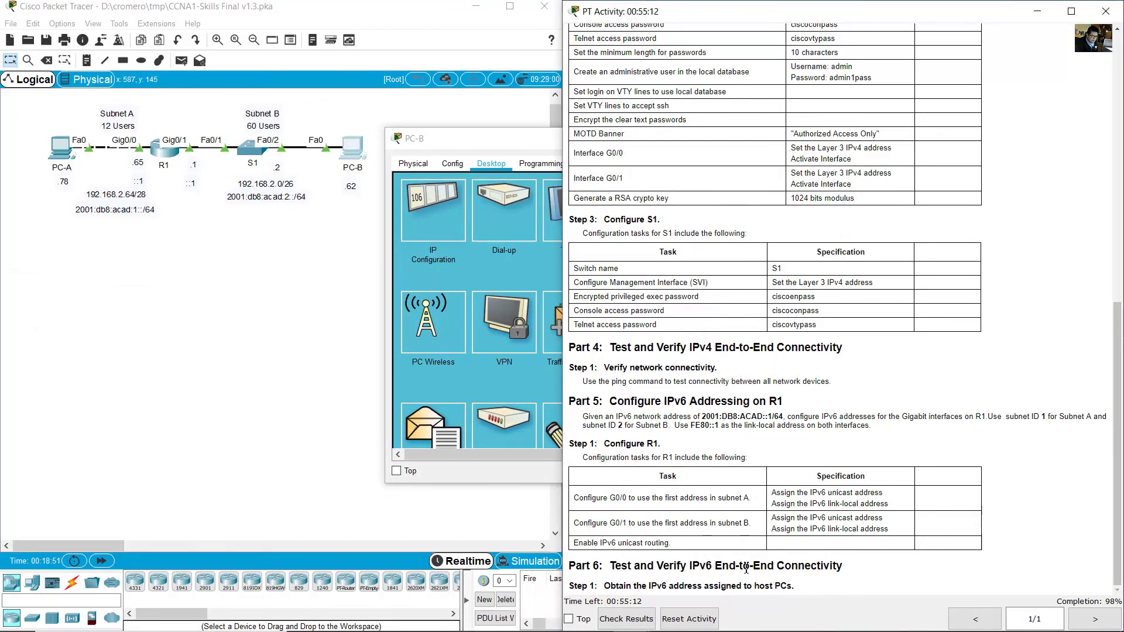
left_click(376, 199)
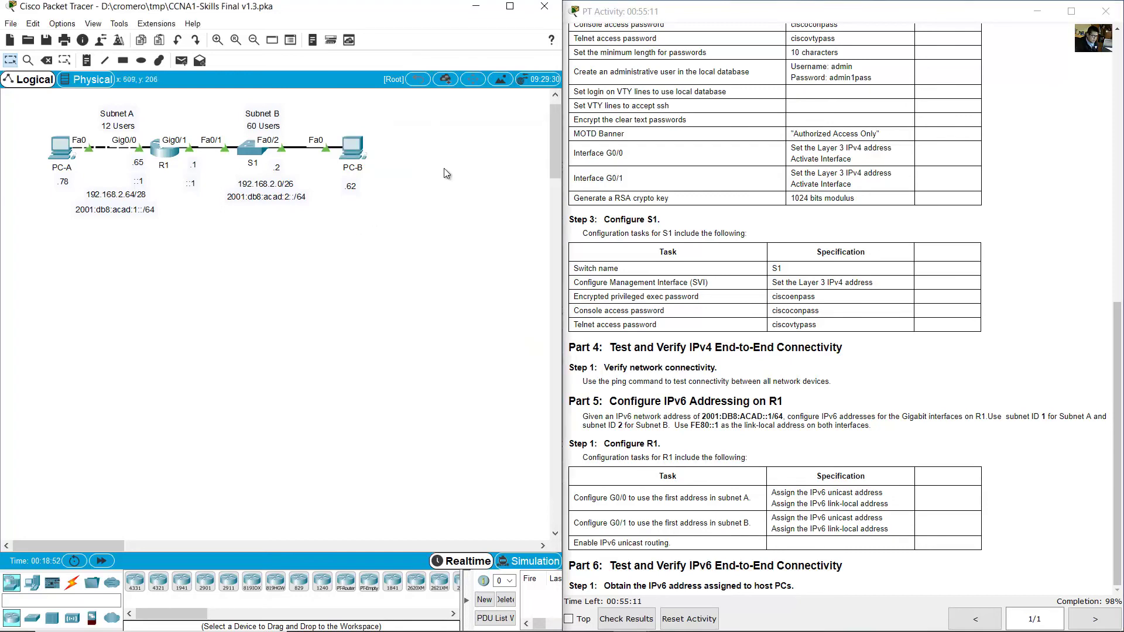
left_click(360, 153)
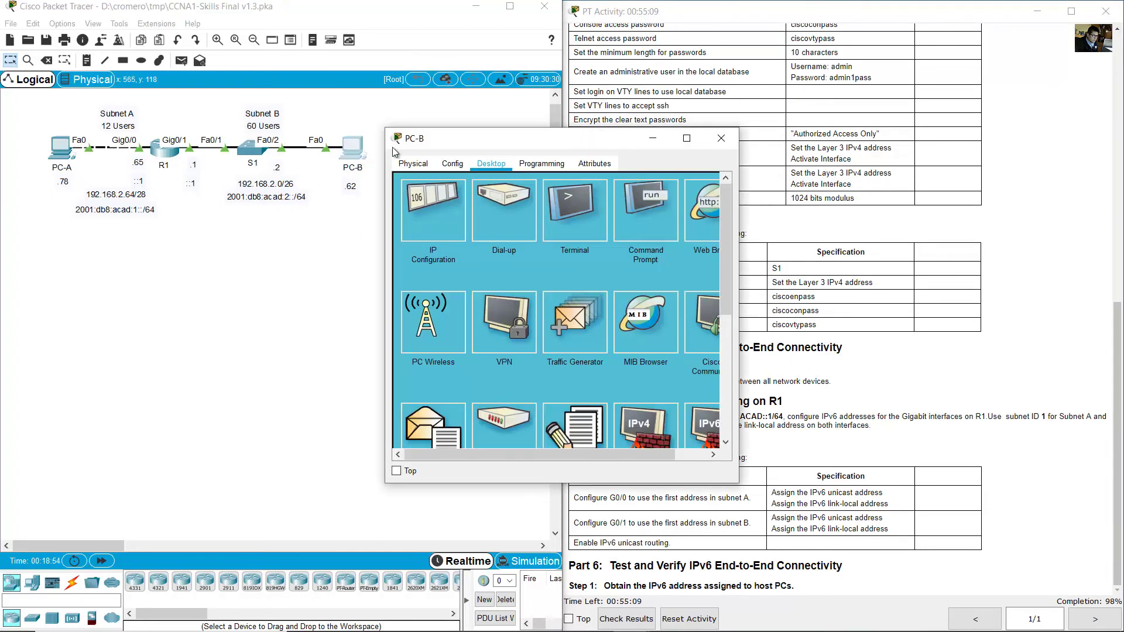
left_click(433, 199)
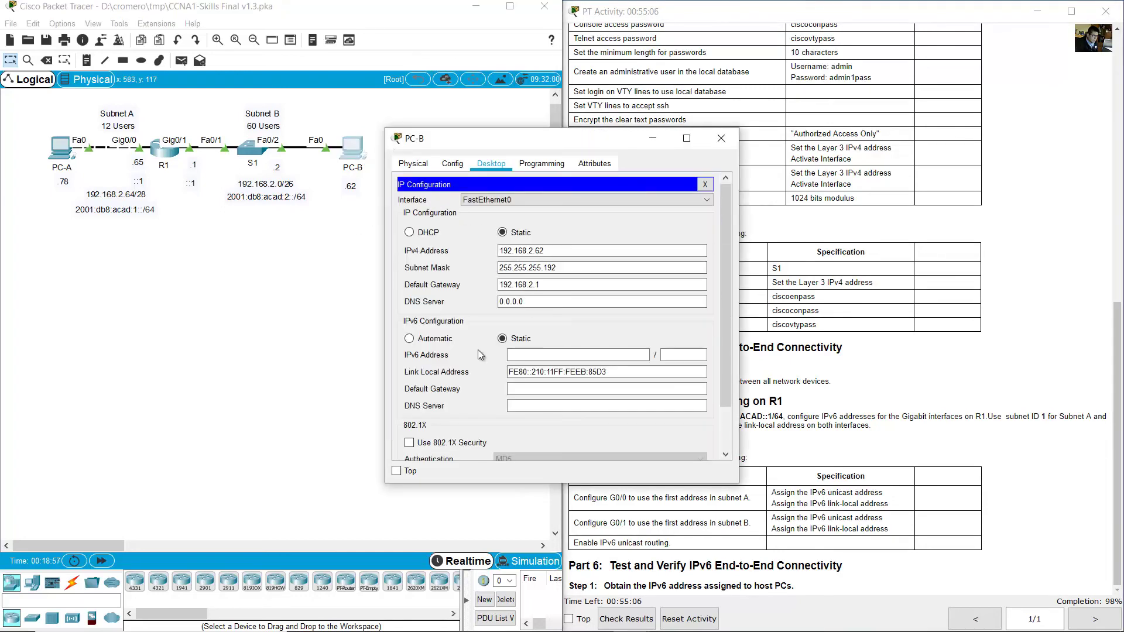
left_click(409, 340)
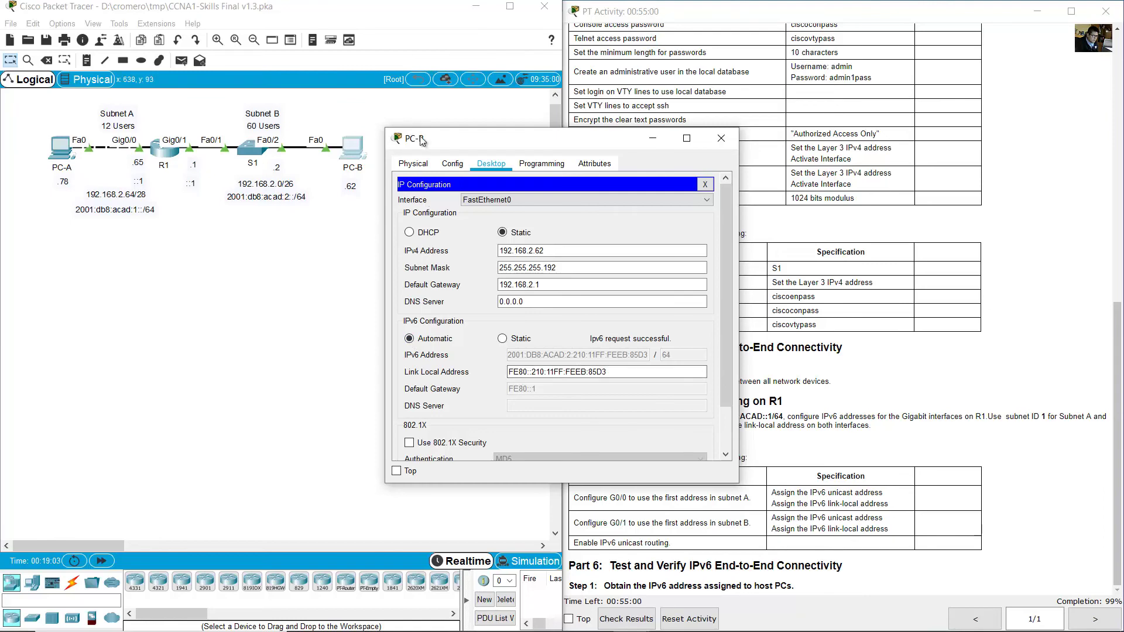
left_click_drag(736, 236, 867, 265)
Set PC-A's IPv6 configuration to Automatic, then return to its Command Prompt.
left_click(126, 196)
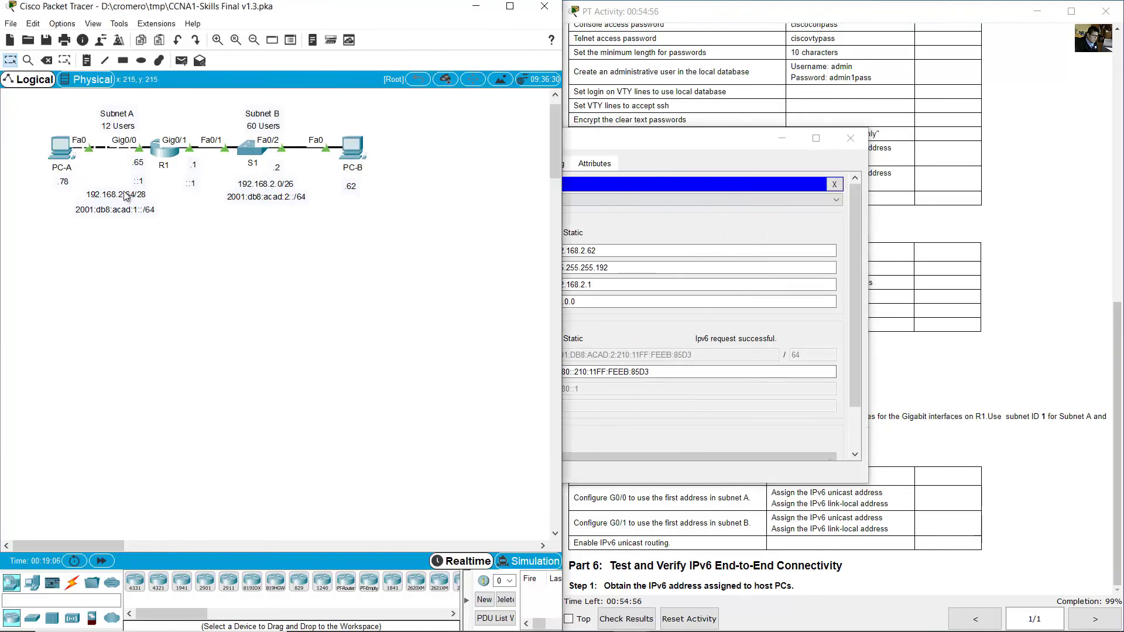
left_click(64, 151)
left_click(547, 321)
left_click(93, 347)
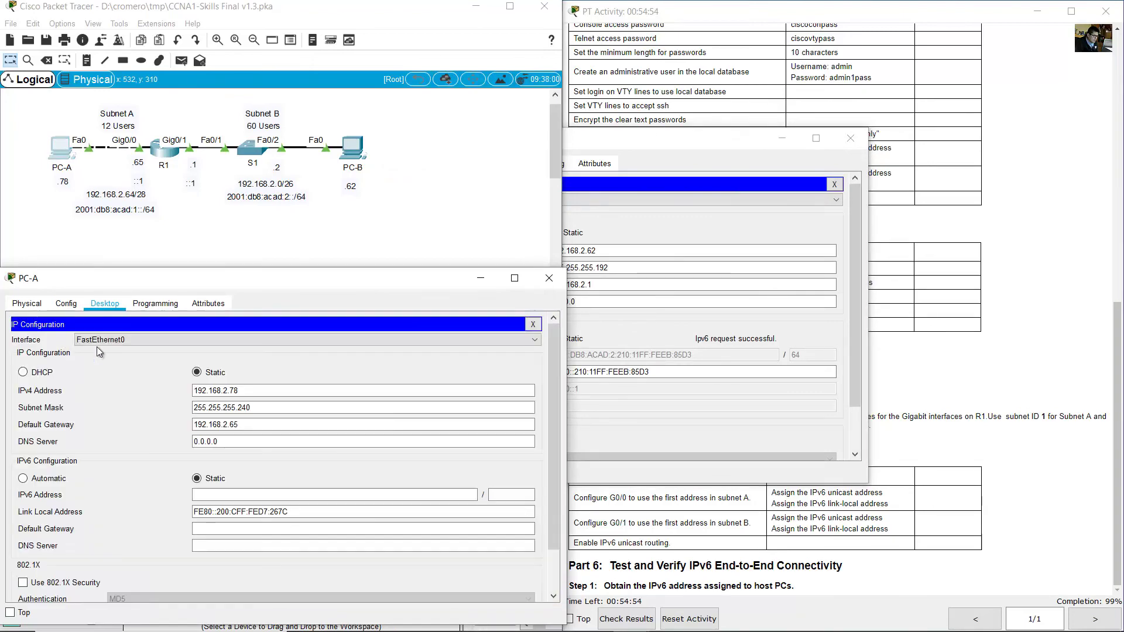
left_click(23, 479)
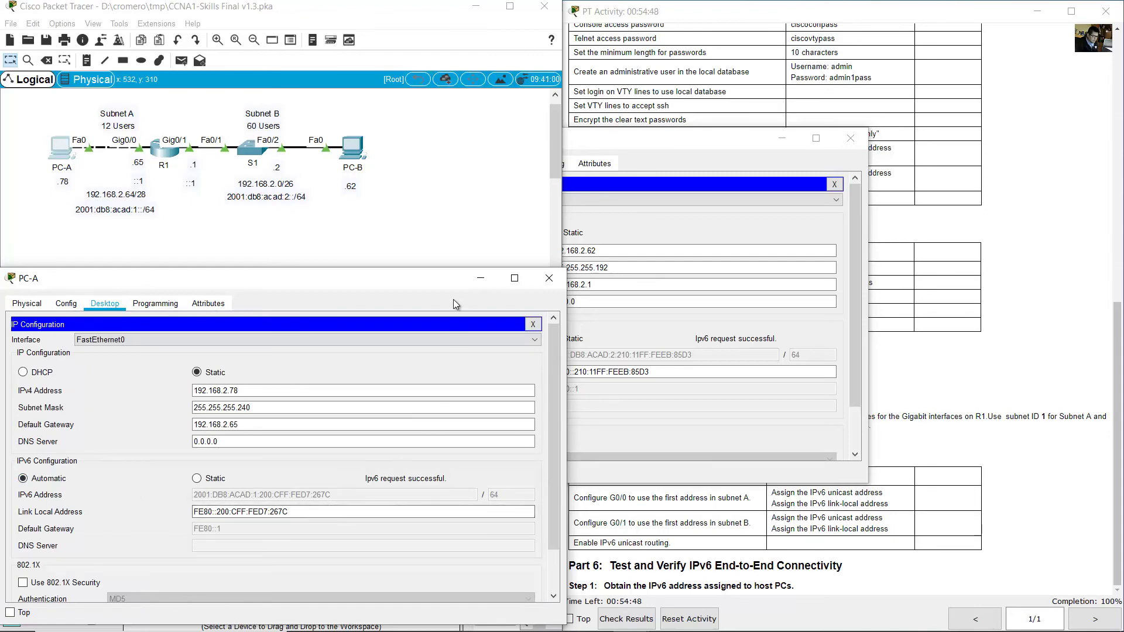
left_click(532, 323)
left_click(387, 357)
From PC-A, ping PC-B at 2001:db8:acad:2:210:11ff:feeb:85d3.
left_click_drag(725, 144, 886, 126)
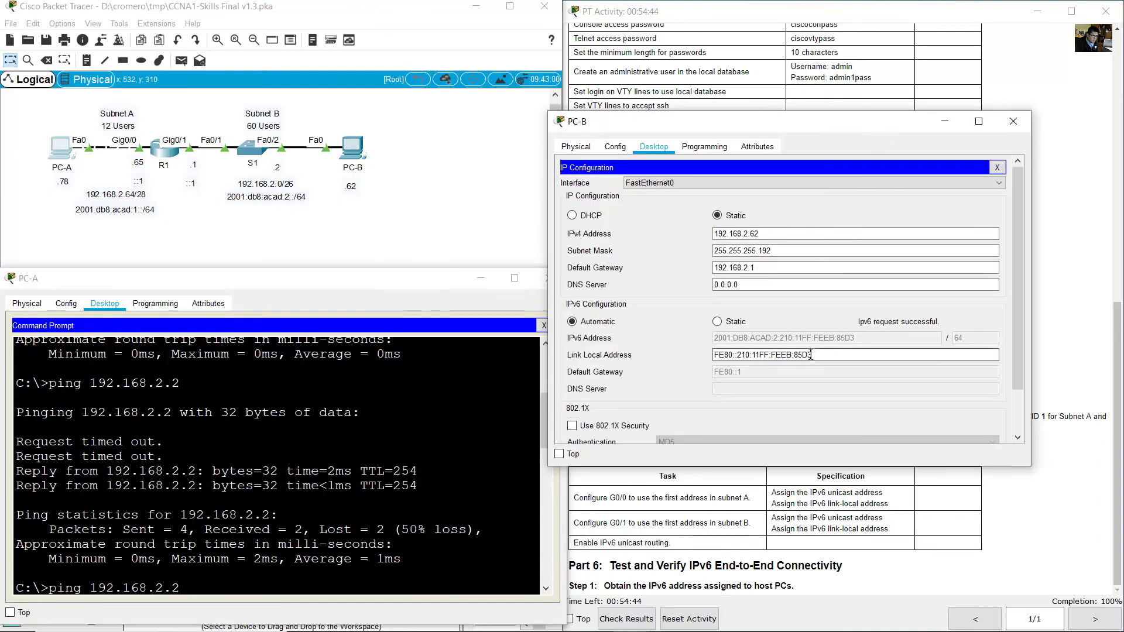
left_click(379, 474)
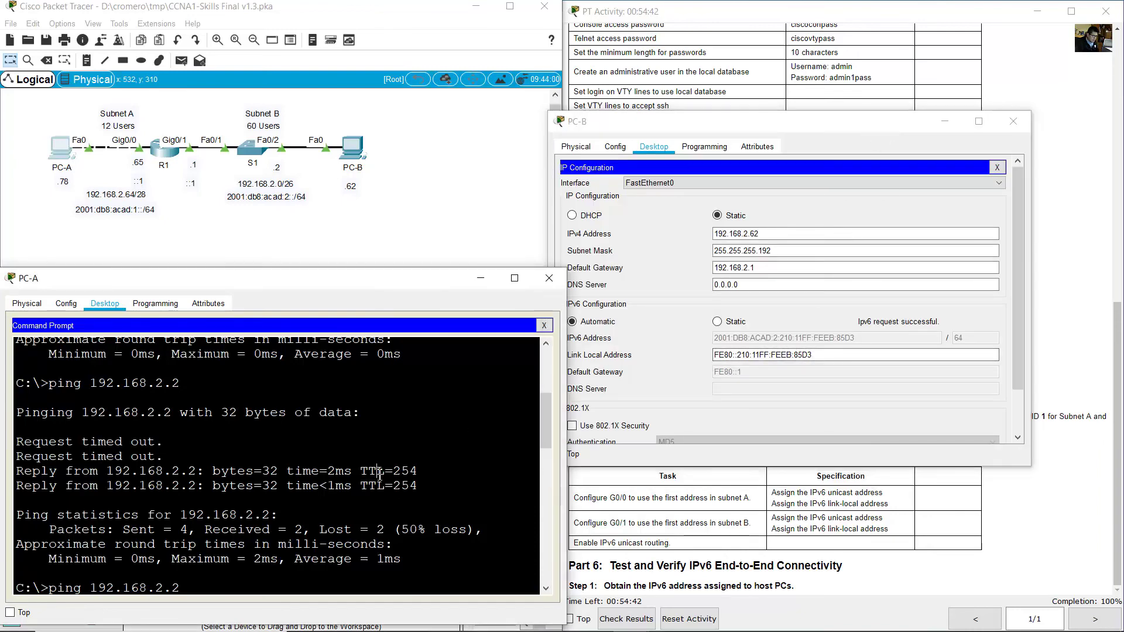
key("Return")
type("ping 192.168.2.65")
key("Return")
type("ping 200")
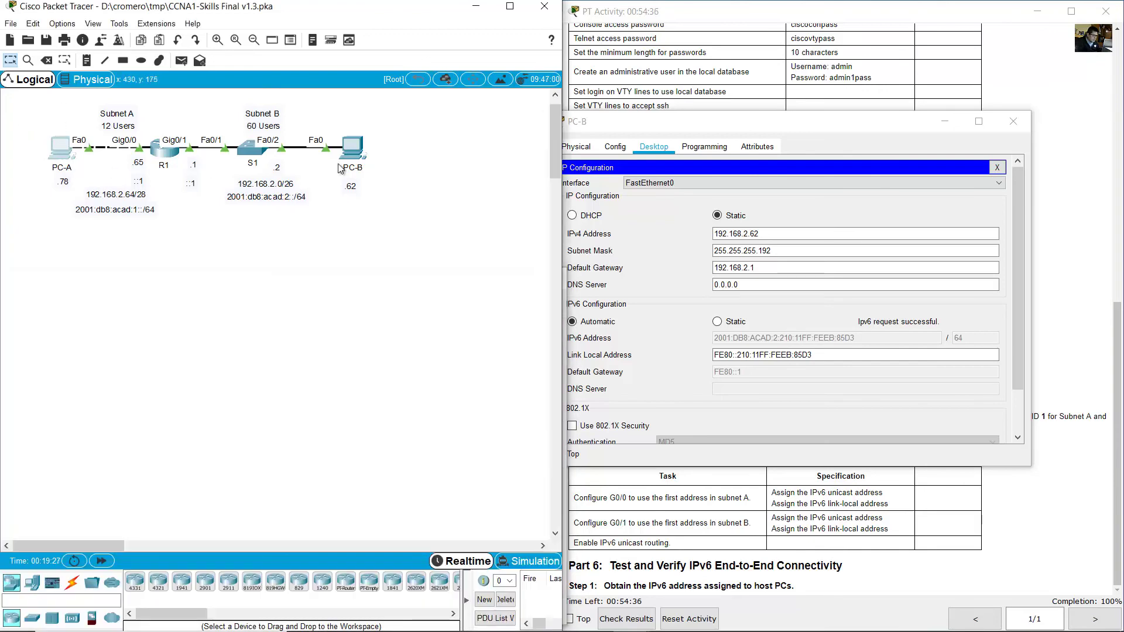
left_click_drag(410, 108, 323, 200)
left_click(352, 149)
mouse_move(830, 156)
left_mouse_down()
mouse_move(802, 170)
mouse_move(819, 169)
mouse_move(745, 166)
left_mouse_up()
left_click(60, 148)
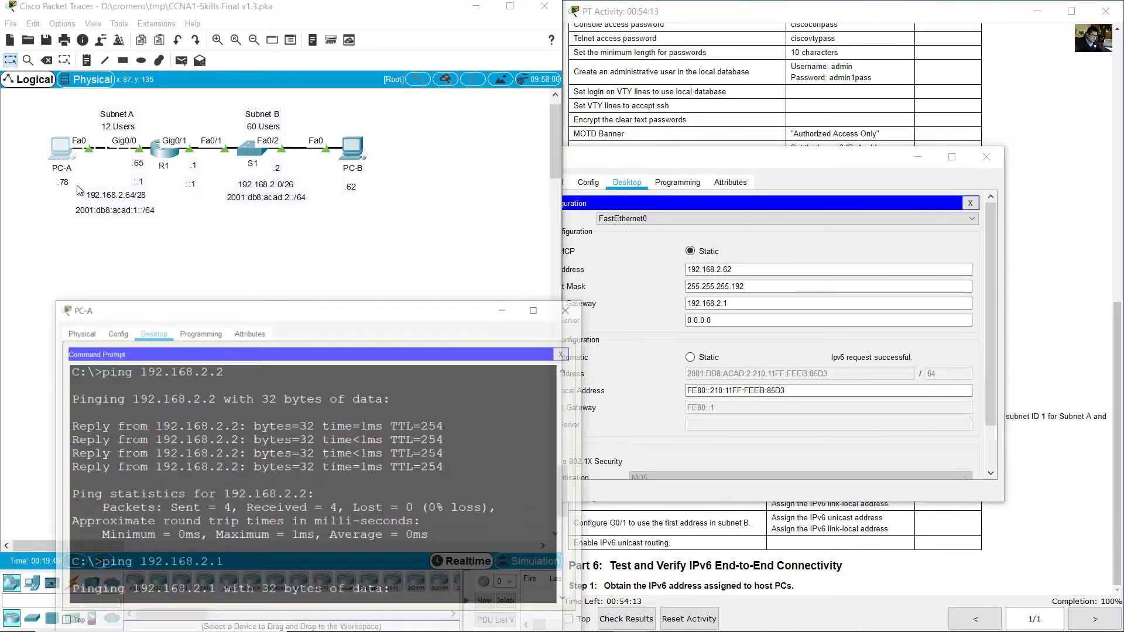
scroll(251, 509, "down", 5)
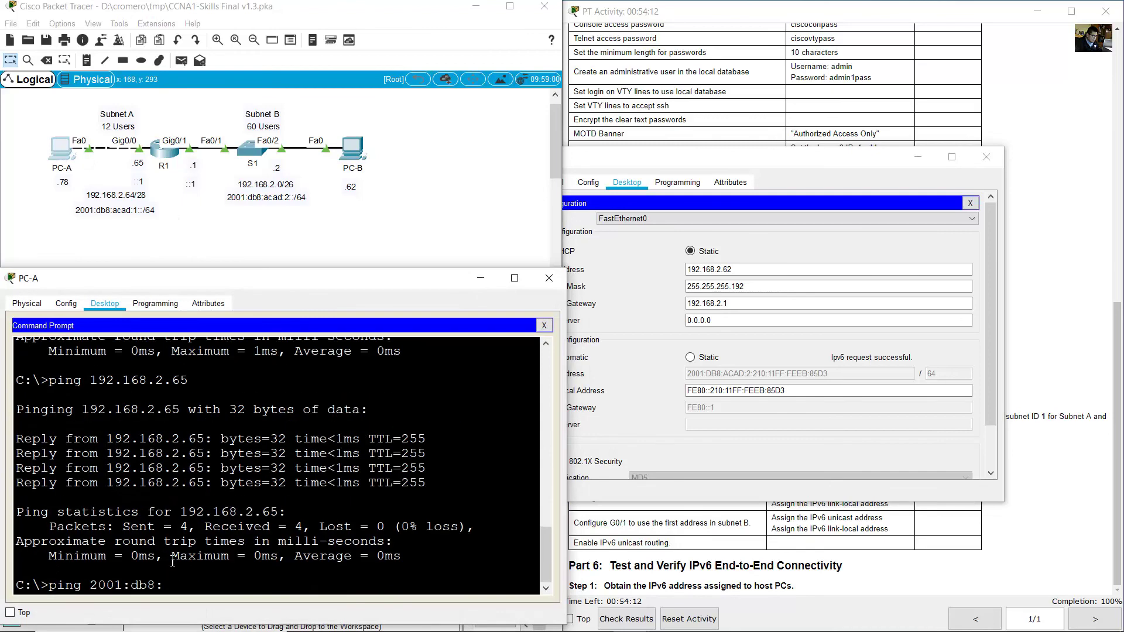
left_click_drag(98, 585, 134, 586)
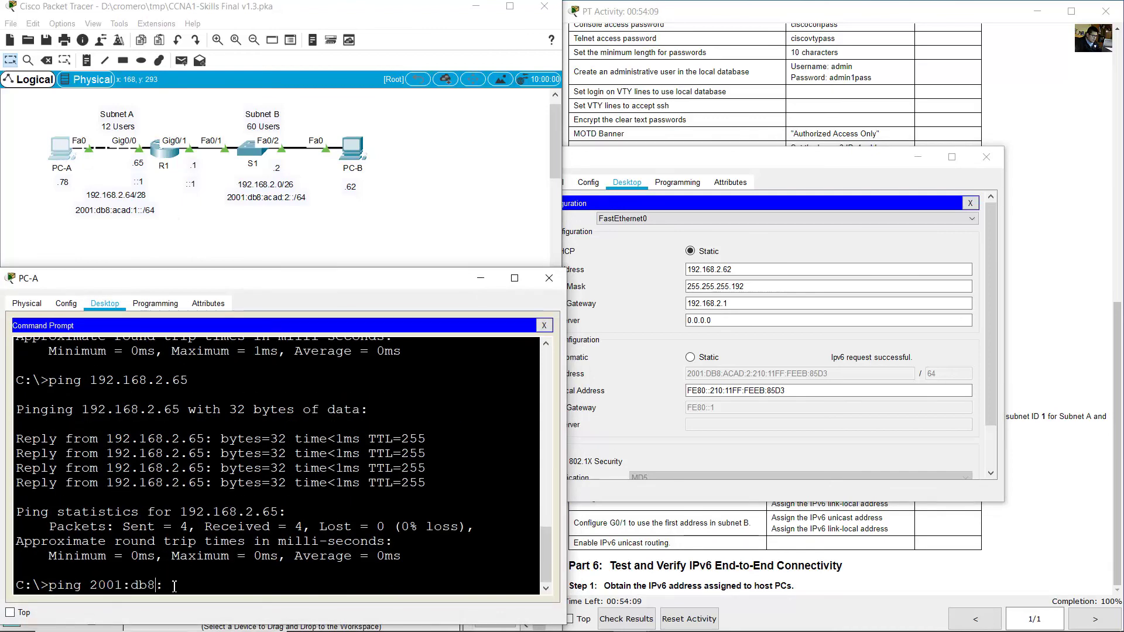
type("acad:2:210:11ff:")
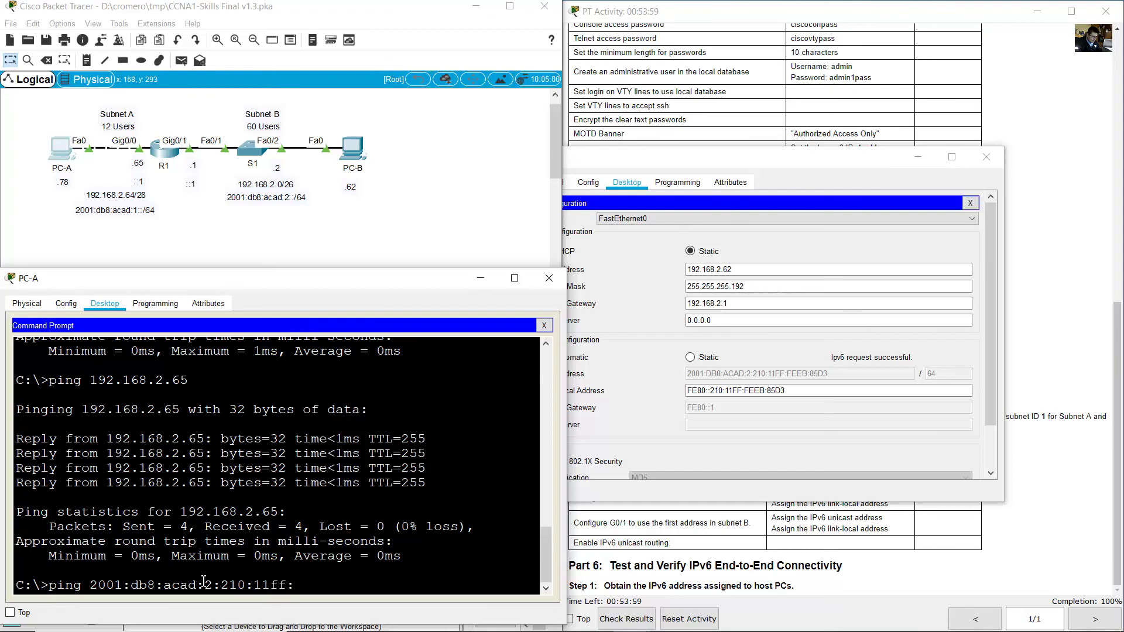
type("feeb:85d3")
key("Return")
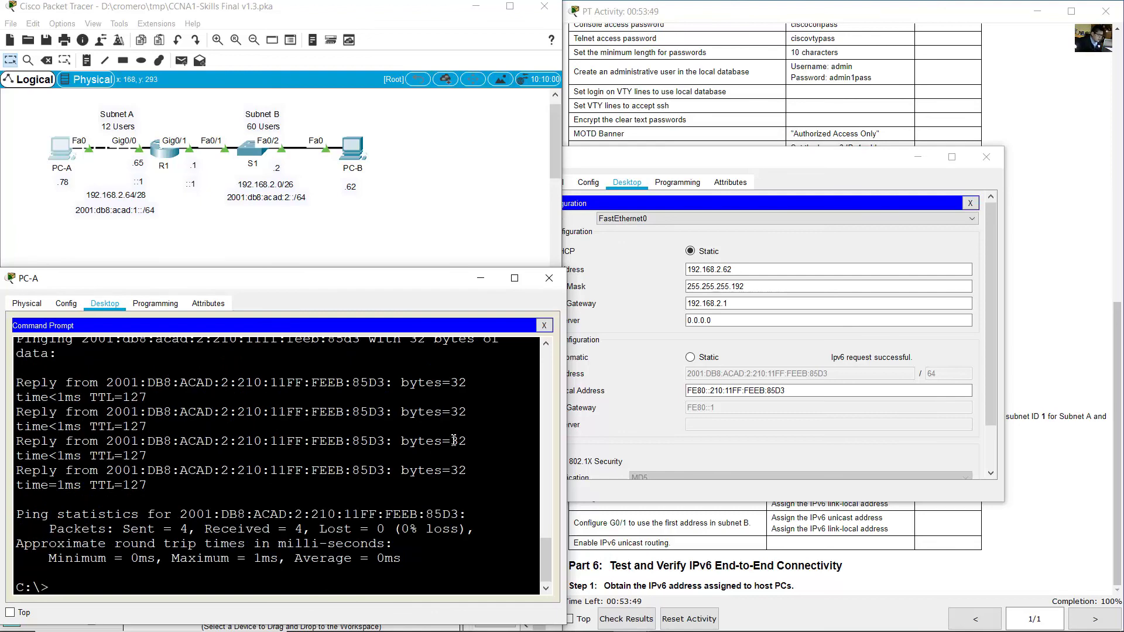
Ping R1's gateways 2001:db8:acad:2::1 and 2001:db8:acad:1::1, then confirm 100% completion.
left_click(166, 170)
left_click_drag(188, 109, 129, 185)
left_click(68, 149)
key("Up")
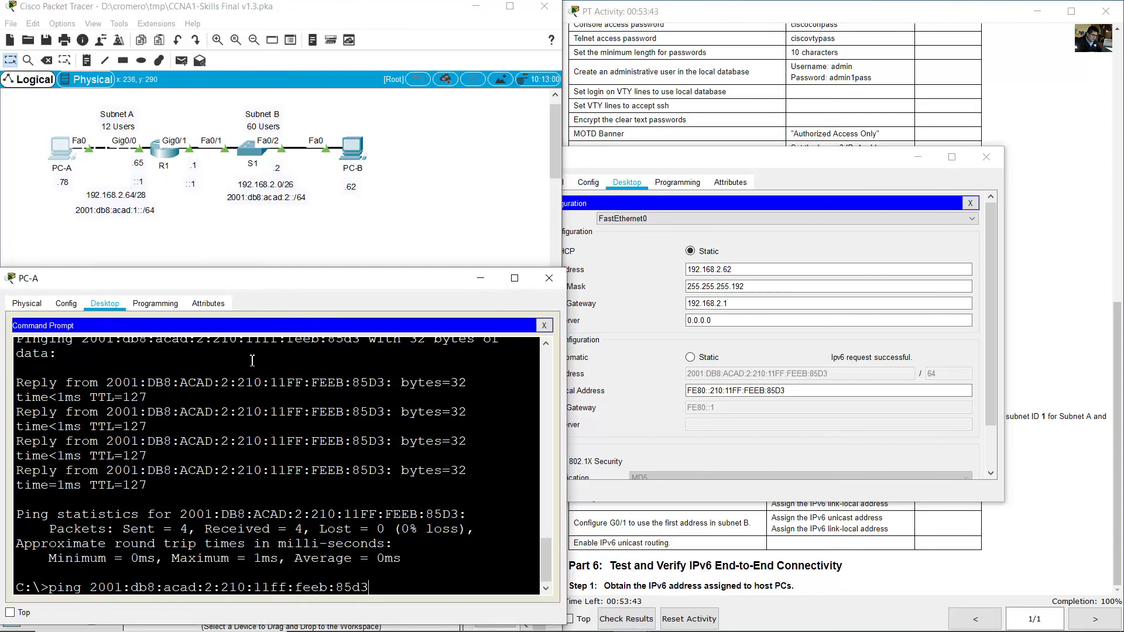
key("BackSpace")
key("BackSpace")
key("BackSpace")
key("BackSpace")
key("BackSpace")
key("BackSpace")
key("BackSpace")
key("BackSpace")
key("BackSpace")
key("BackSpace")
key("BackSpace")
key("BackSpace")
key("BackSpace")
key("BackSpace")
key("BackSpace")
key("BackSpace")
key("BackSpace")
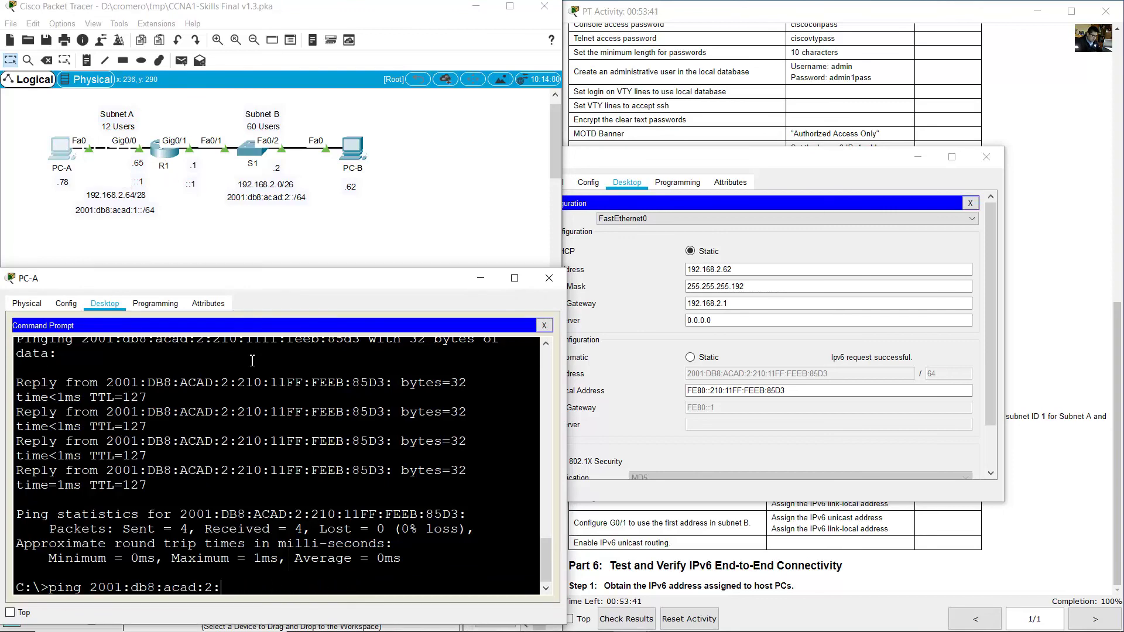
key("Return")
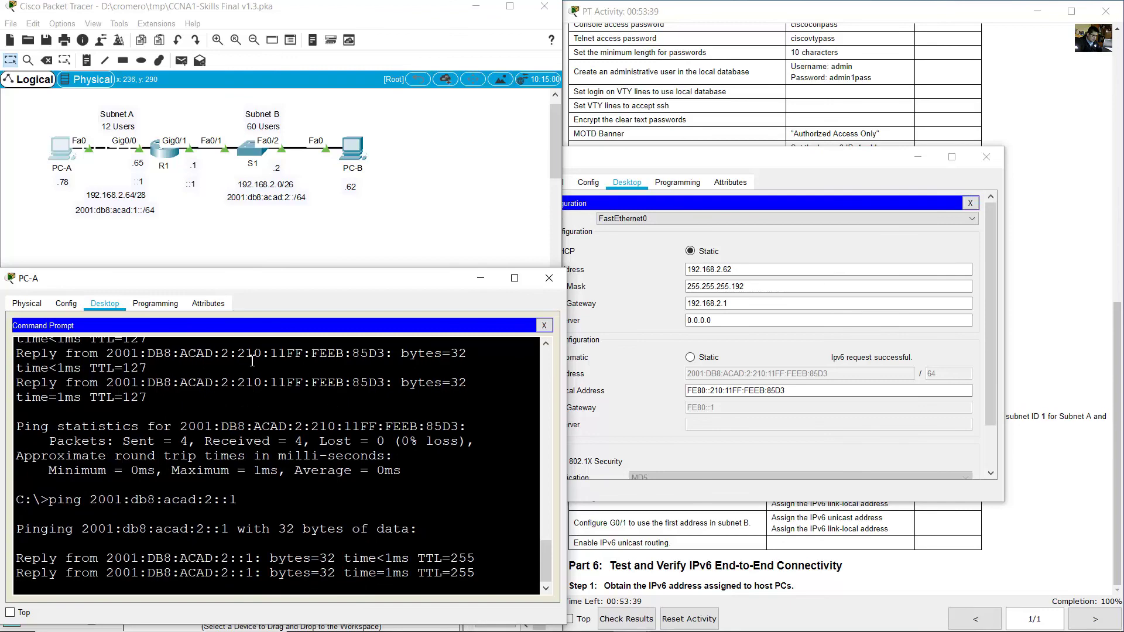
key("Up")
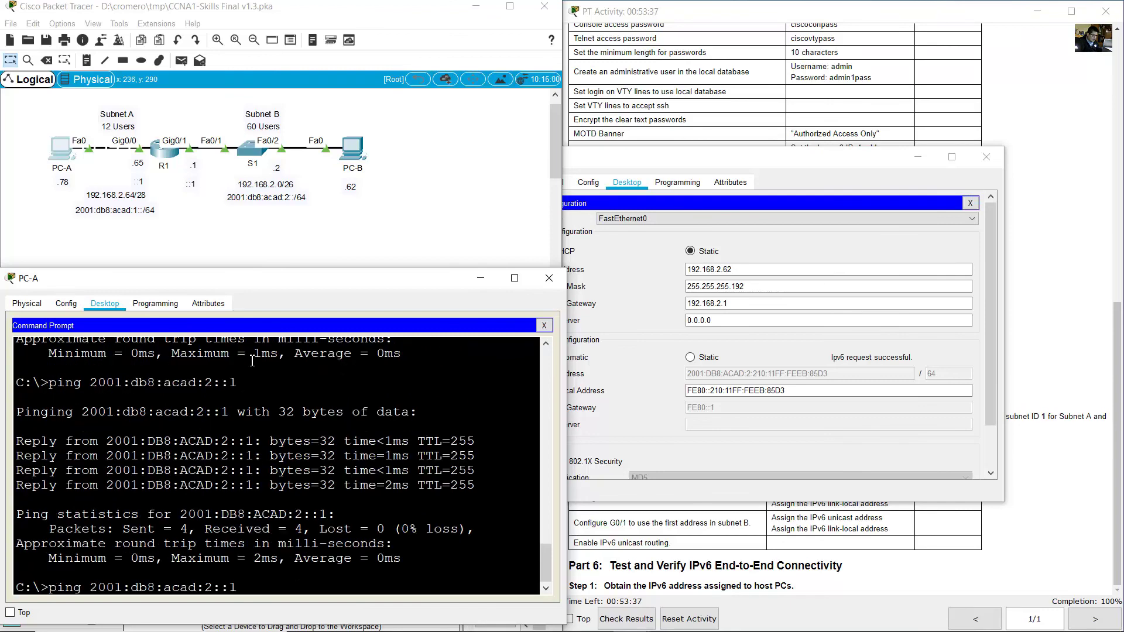
key("Return")
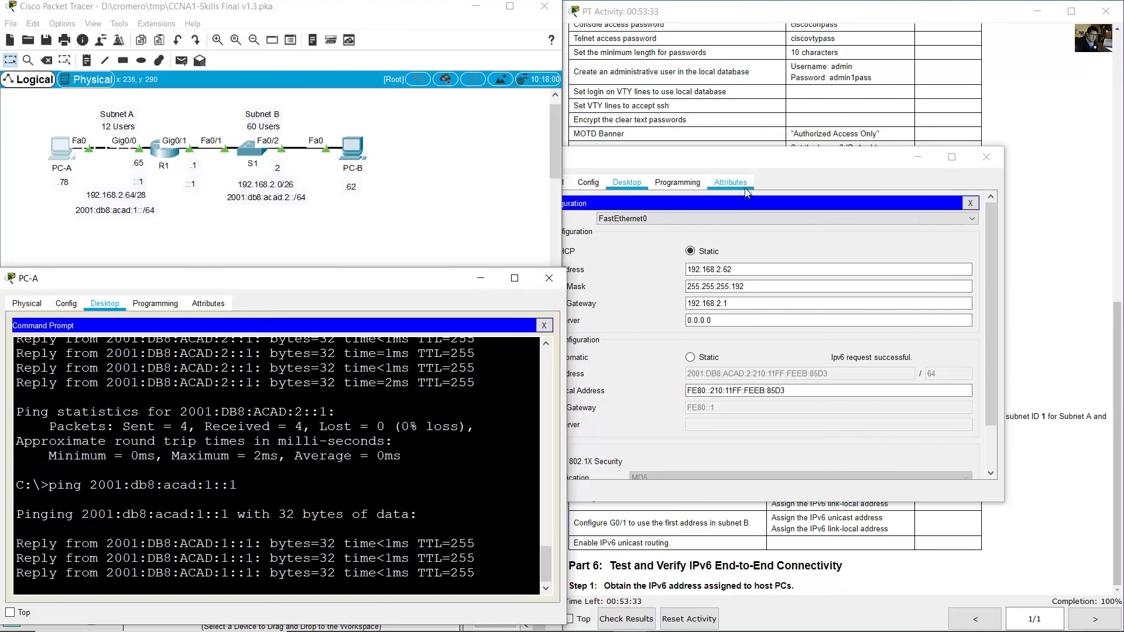
left_click(817, 123)
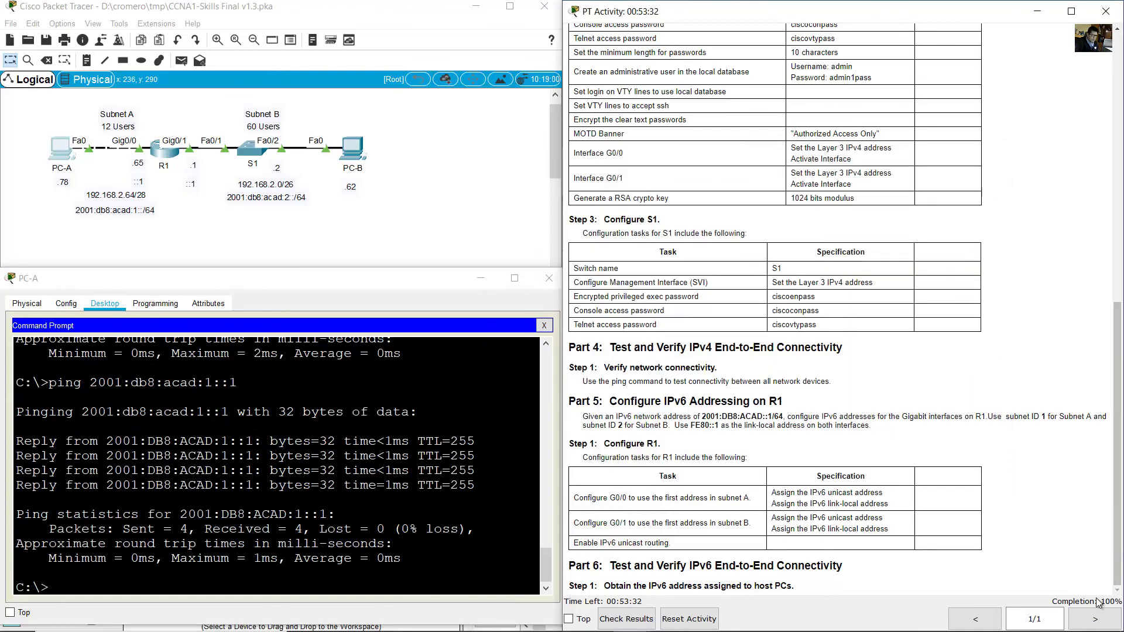